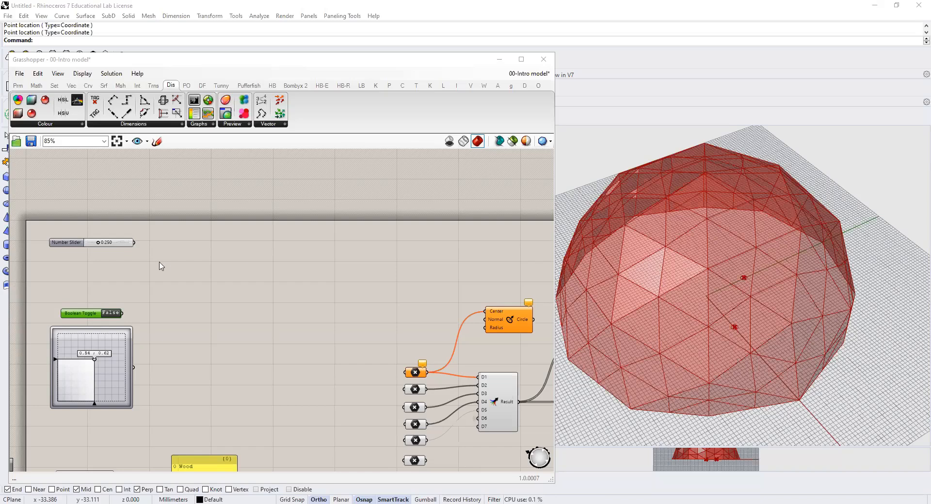
Step: Add a Number Slider input component to the canvas beside the existing slider
right_drag(124, 269, 156, 260)
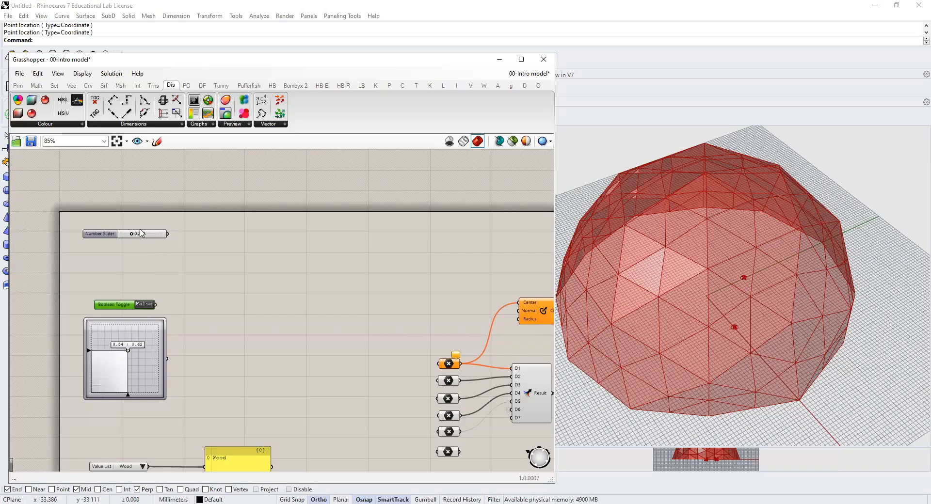
click(18, 85)
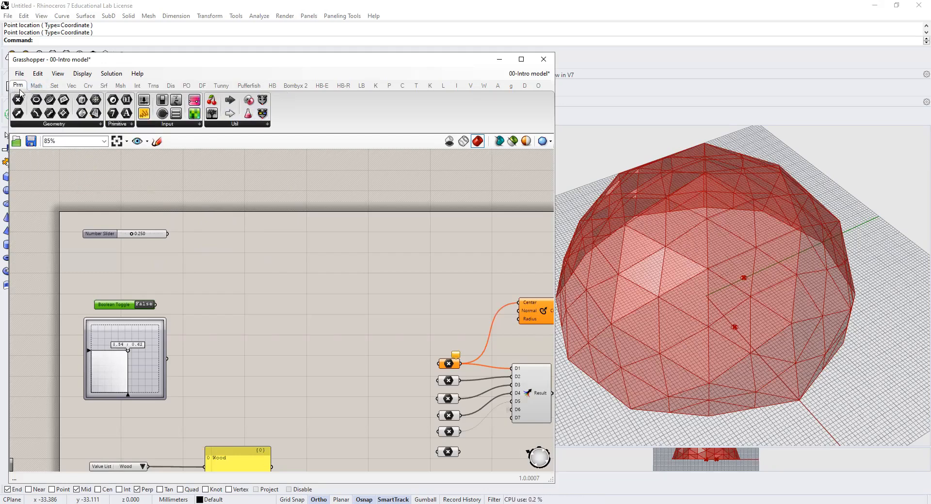
click(101, 125)
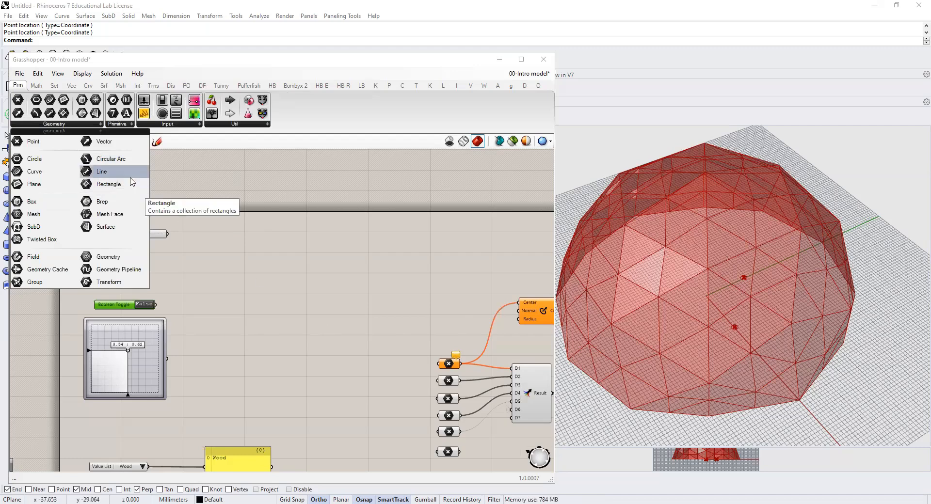
click(120, 124)
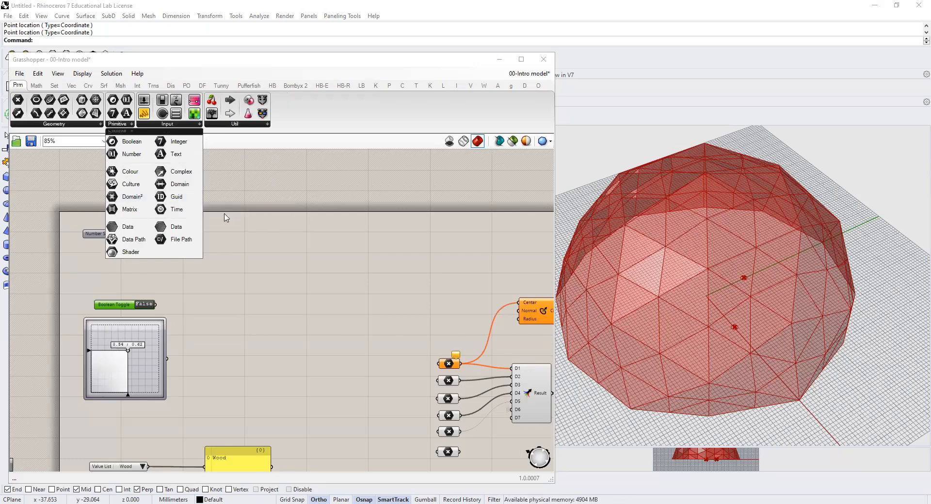
click(173, 124)
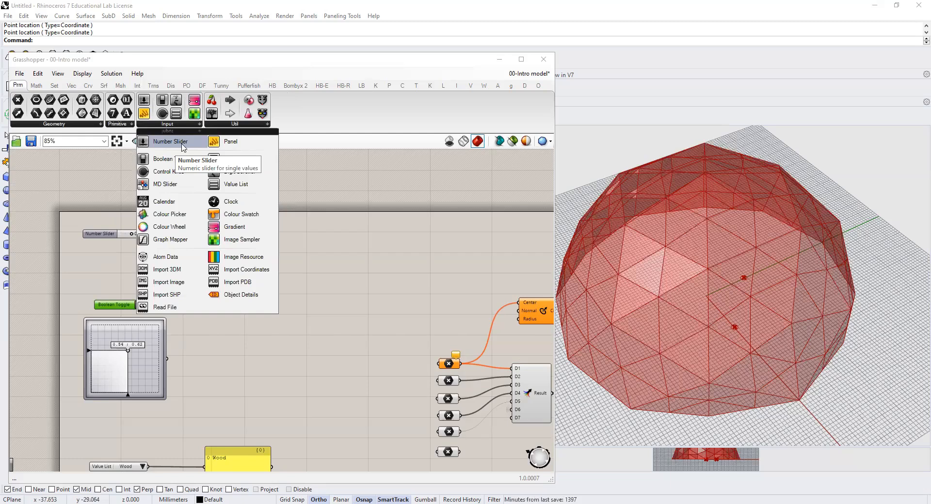
drag(181, 144, 249, 231)
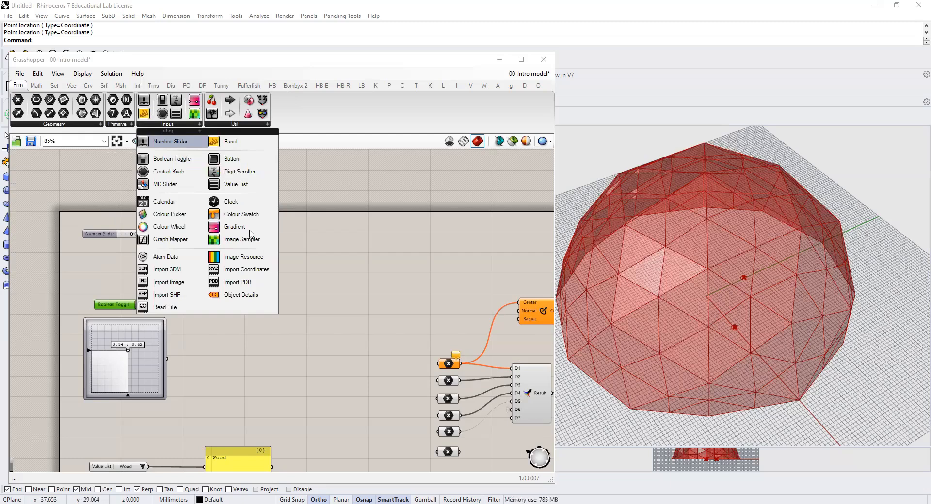
scroll(223, 229, up, 1)
scroll(223, 231, up, 3)
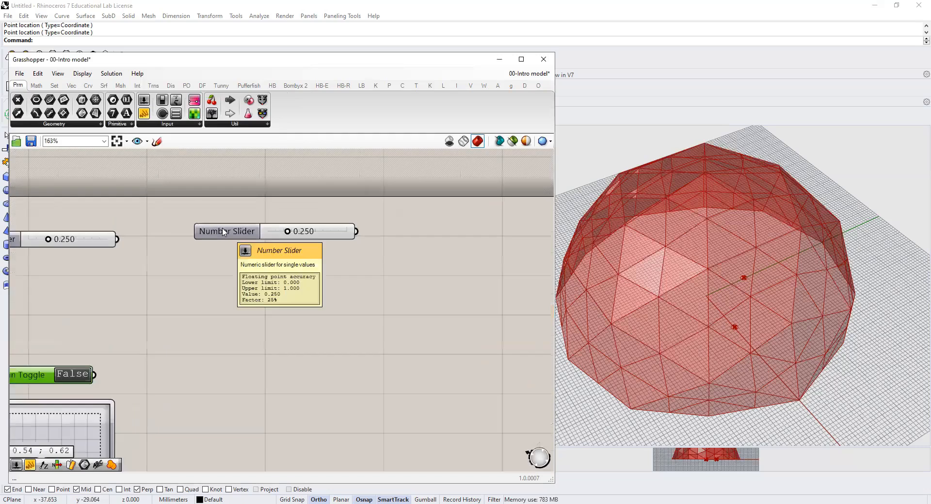
click(184, 125)
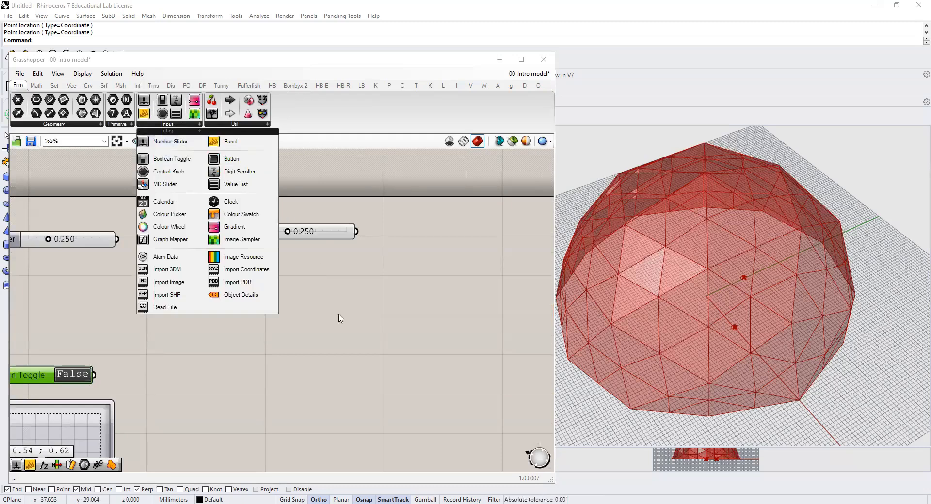
double_click(292, 295)
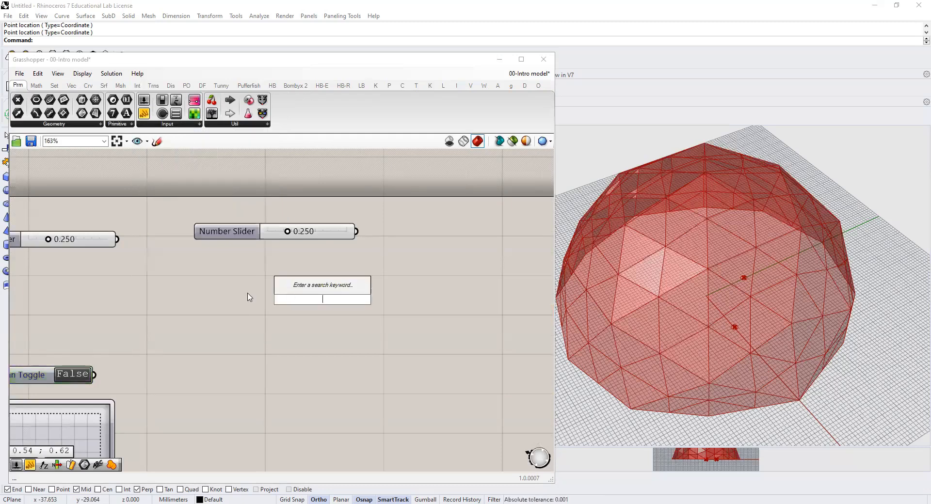
click(256, 279)
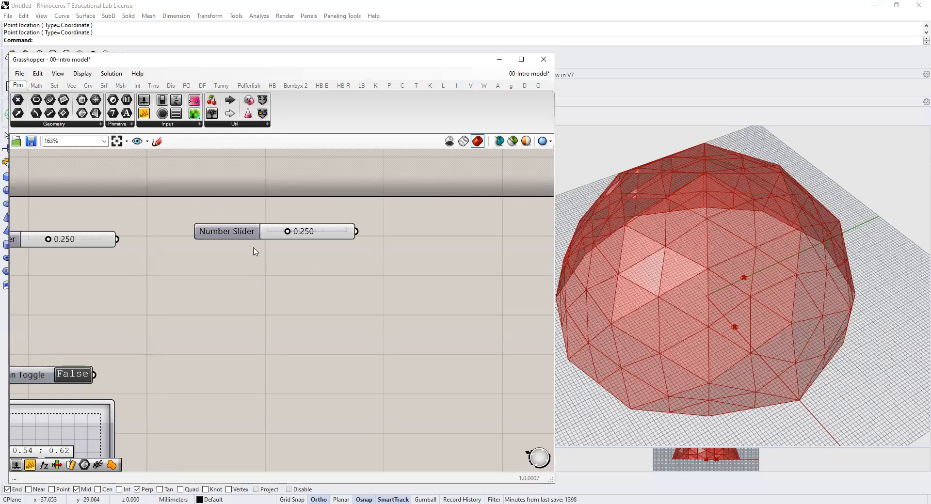
Step: Create another number slider below the new one using the search expression 0<10, and set its value to 0
double_click(290, 294)
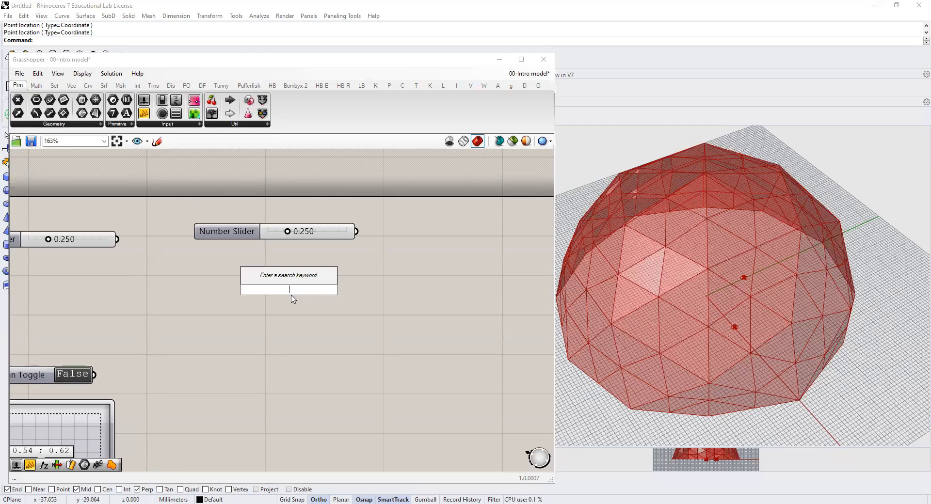
text(0<10)
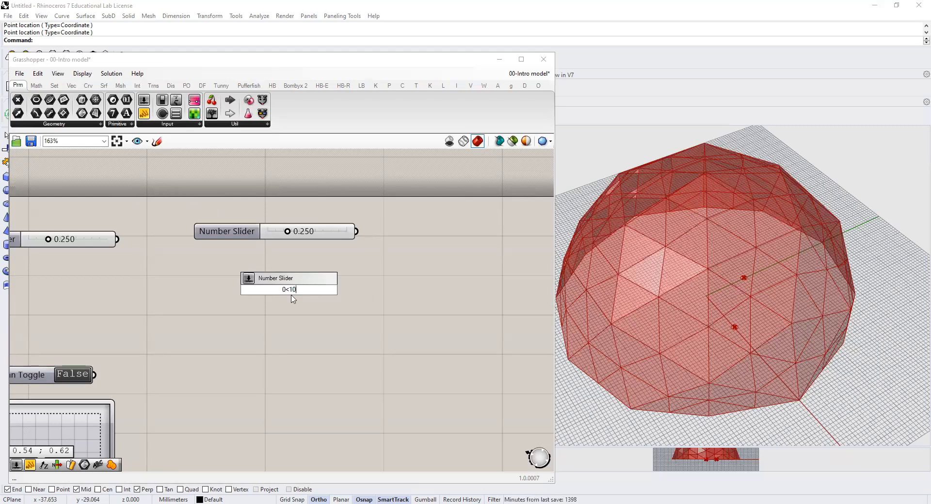
key(Return)
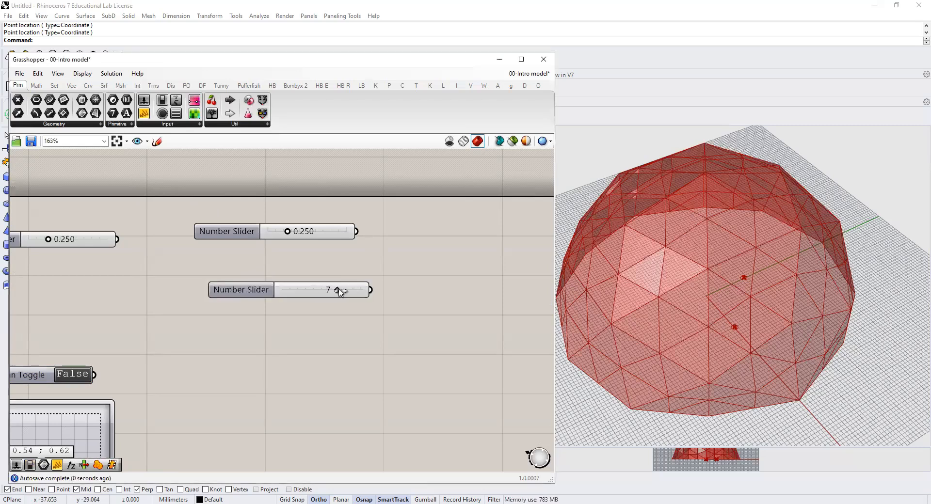
drag(361, 290, 279, 292)
Step: Try the floating point, integer, even and odd rounding modes on the 0 to 10 slider, with two decimal digits for floating point
double_click(257, 293)
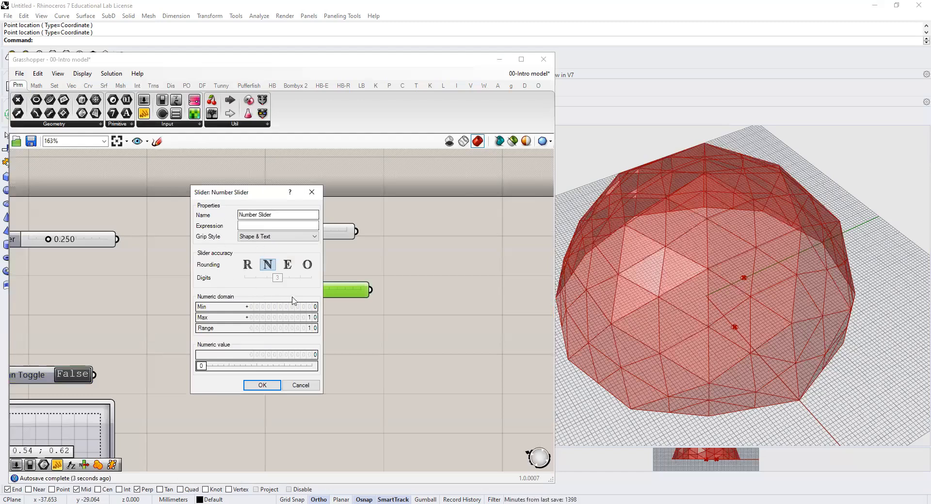
click(250, 268)
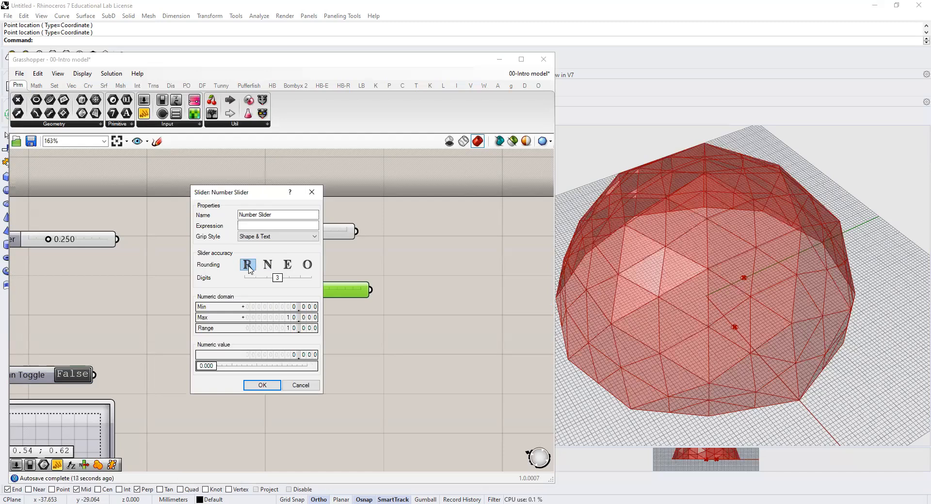
click(268, 267)
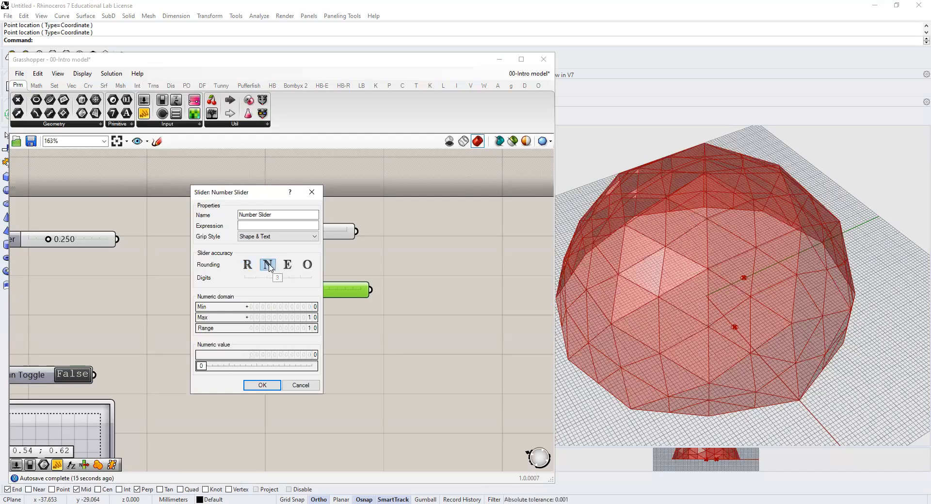
click(287, 265)
click(307, 265)
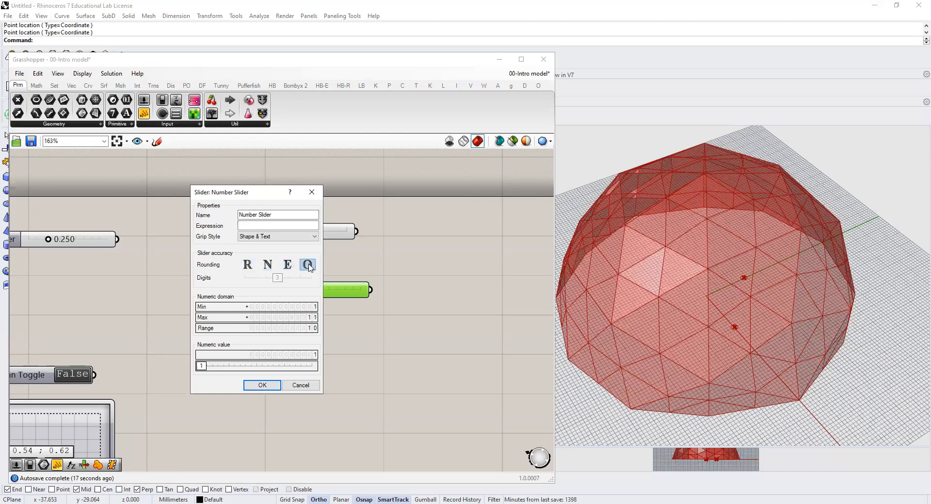
click(253, 266)
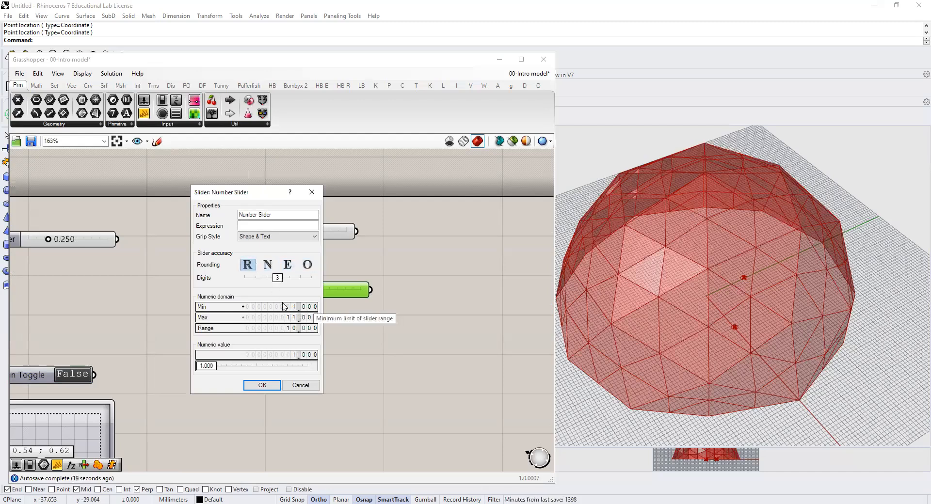
click(268, 280)
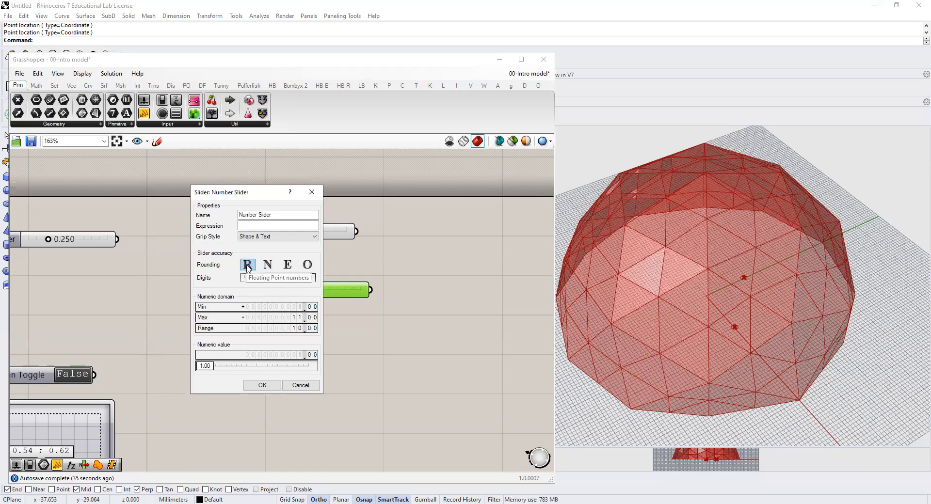
mouse_move(270, 278)
mouse_down()
mouse_move(289, 280)
mouse_move(267, 285)
mouse_up()
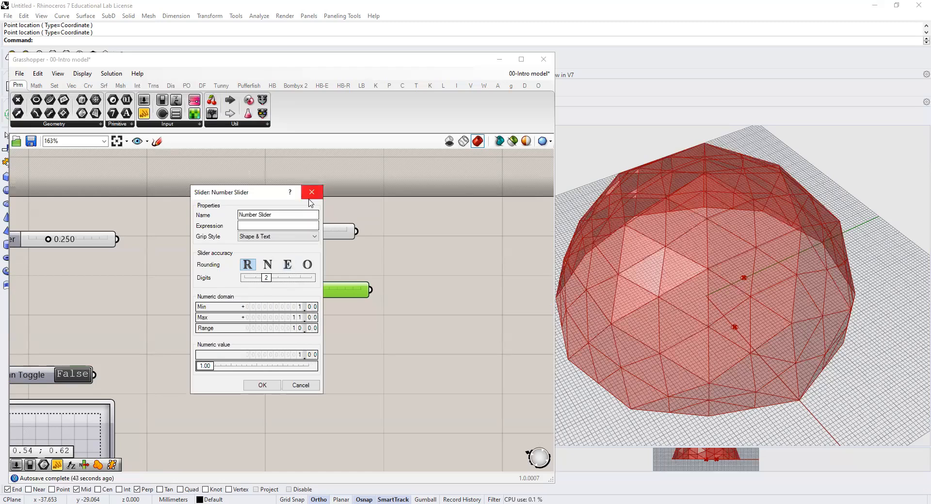
key(Escape)
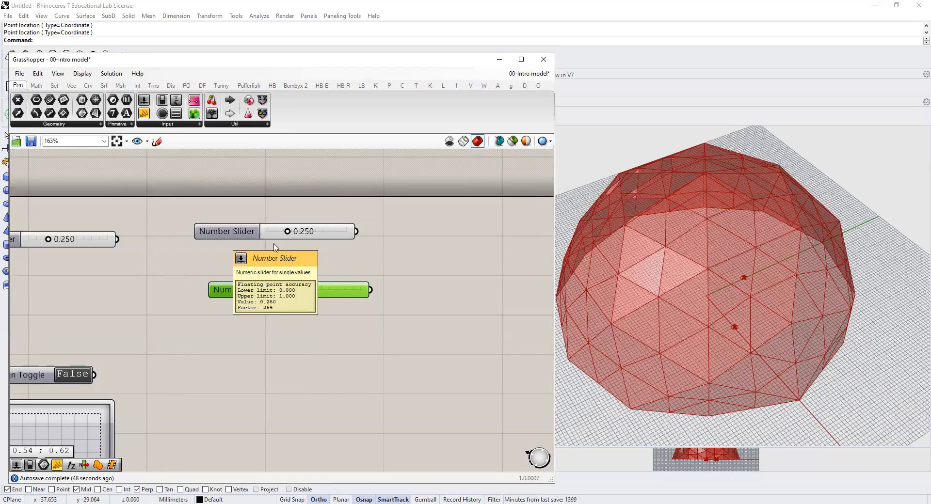
Step: Configure the 0 to 10 slider for floating point numbers with two decimal digits and a minimum of 1, and set its value to 10.00
double_click(247, 289)
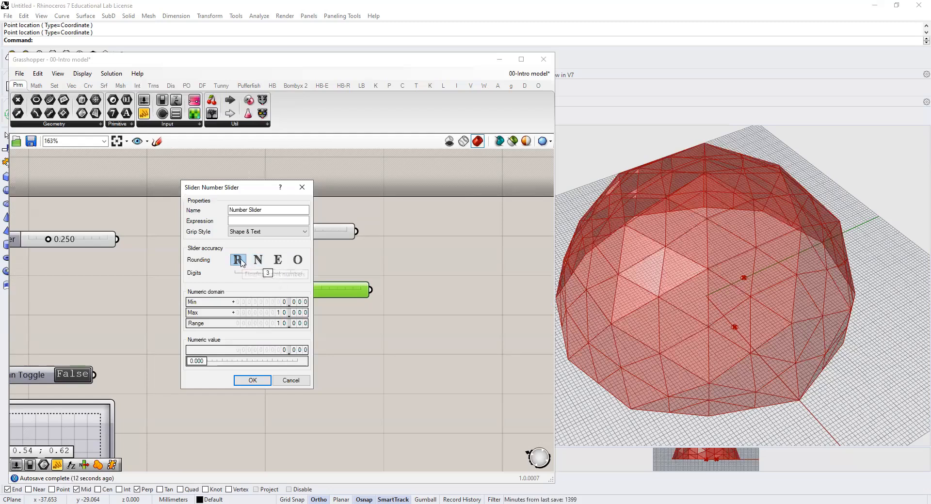
drag(265, 272, 235, 275)
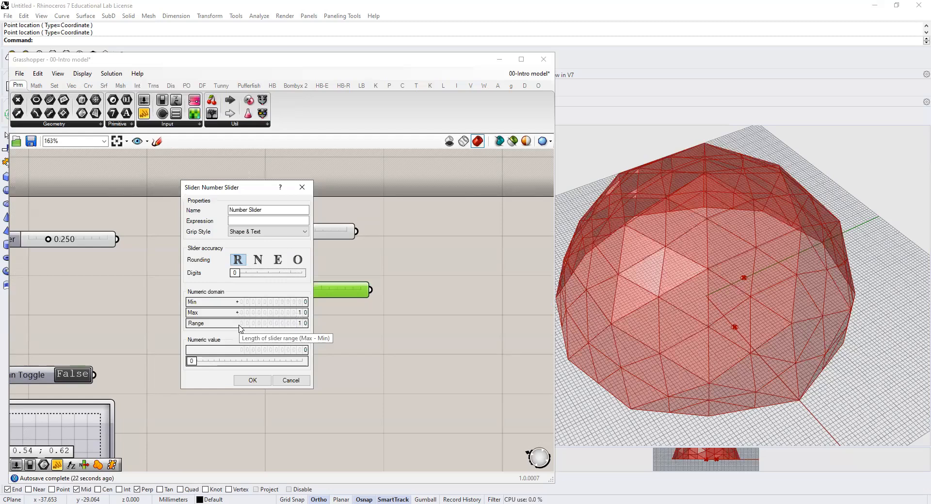
drag(235, 273, 258, 274)
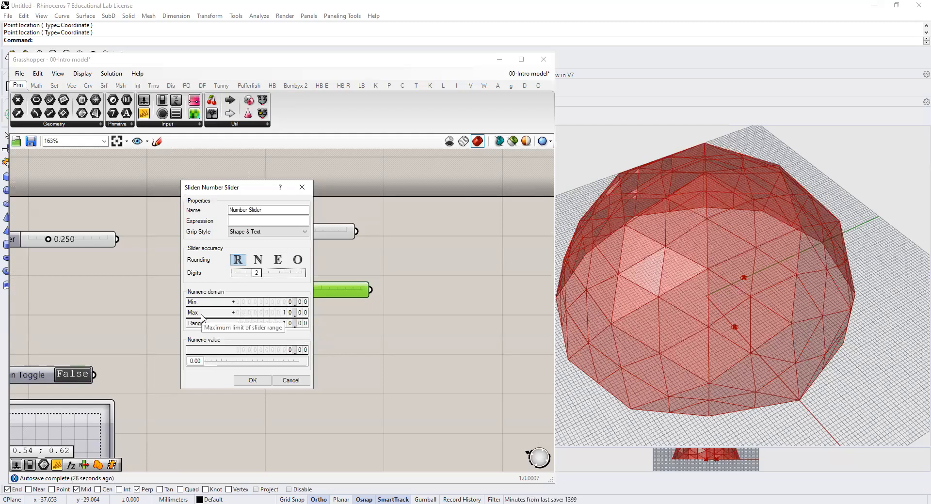
double_click(294, 302)
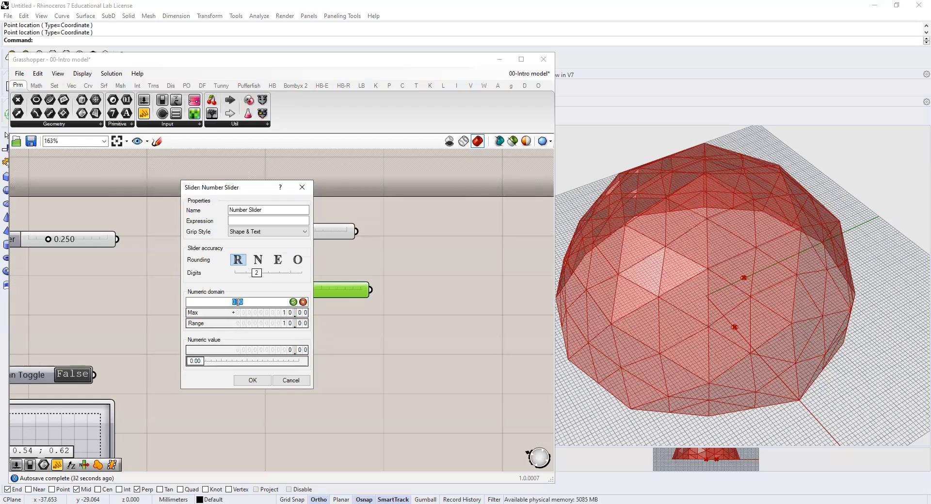
text(1)
click(293, 302)
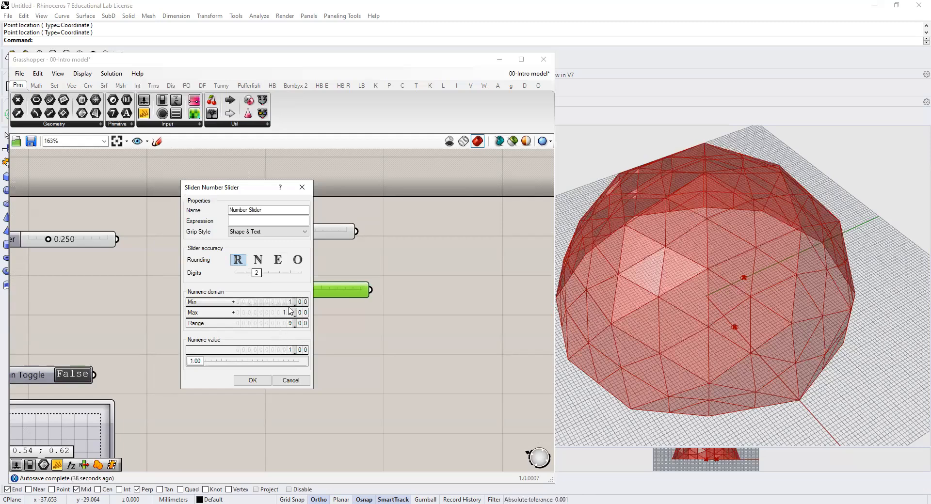
click(252, 380)
drag(279, 289, 368, 295)
Step: Rename the lower number slider to Radius
right_click(231, 295)
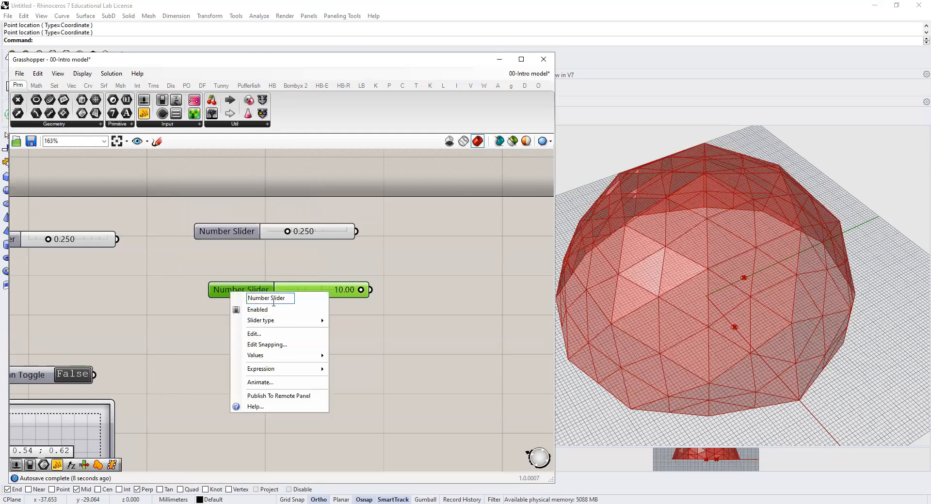
drag(288, 299, 213, 301)
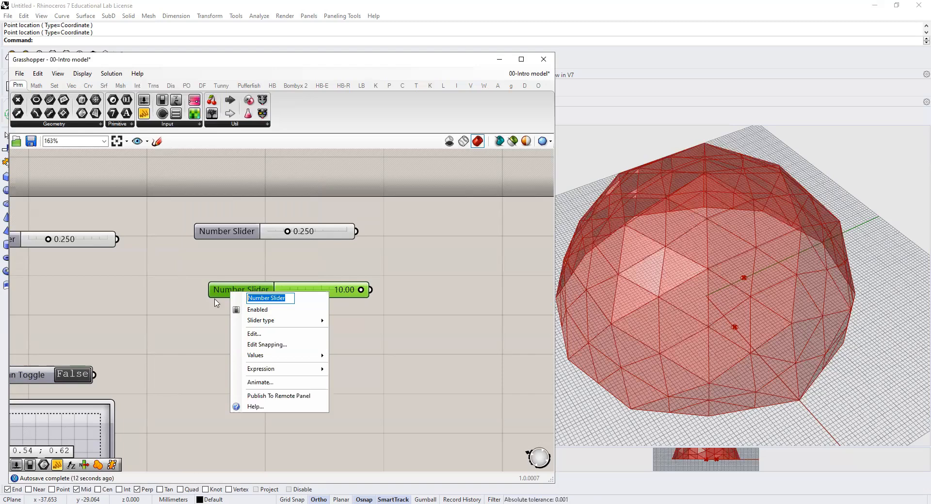
text(Radius)
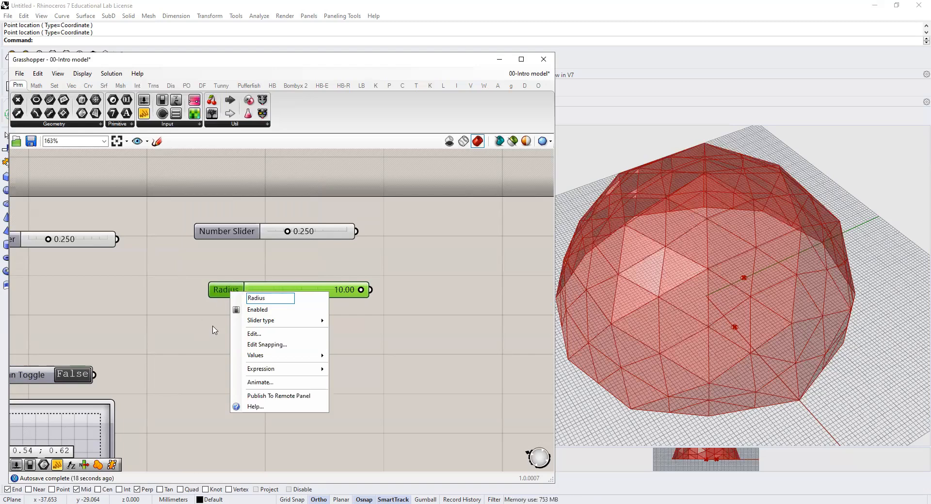
click(214, 330)
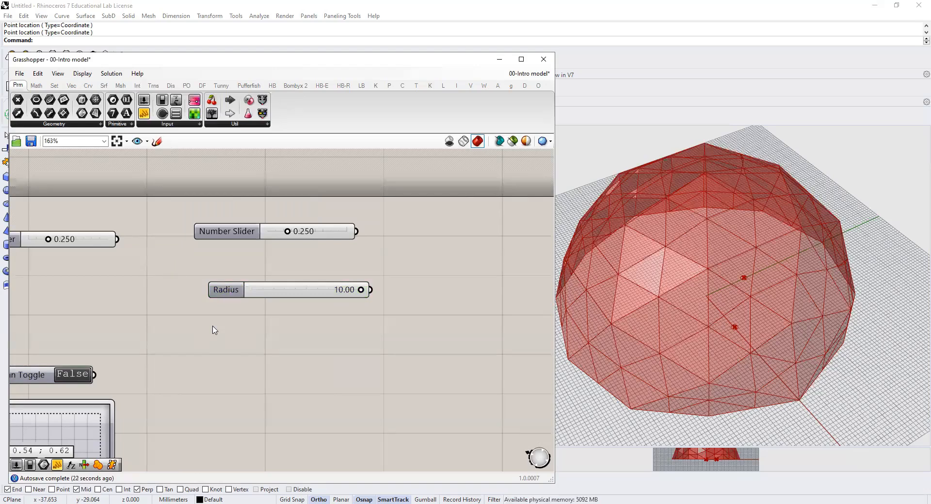
Step: Set the Radius slider's value to 1.00
drag(361, 291, 249, 297)
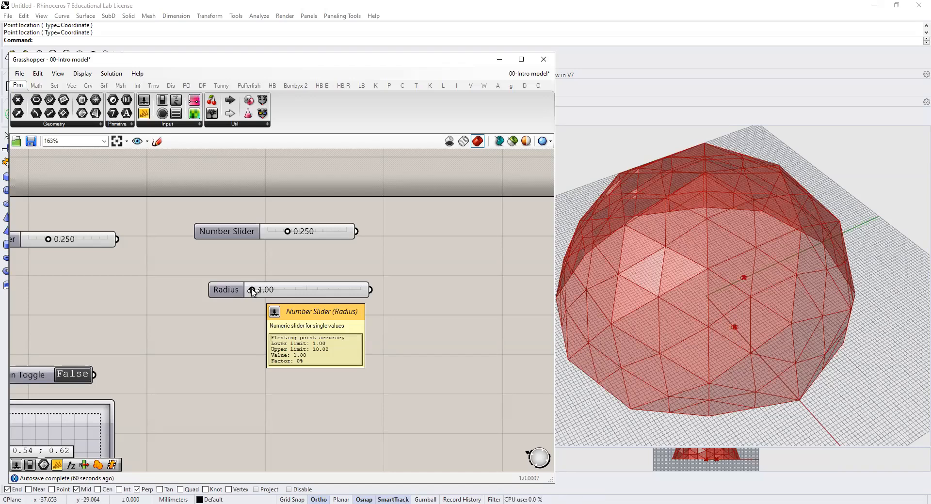
double_click(252, 289)
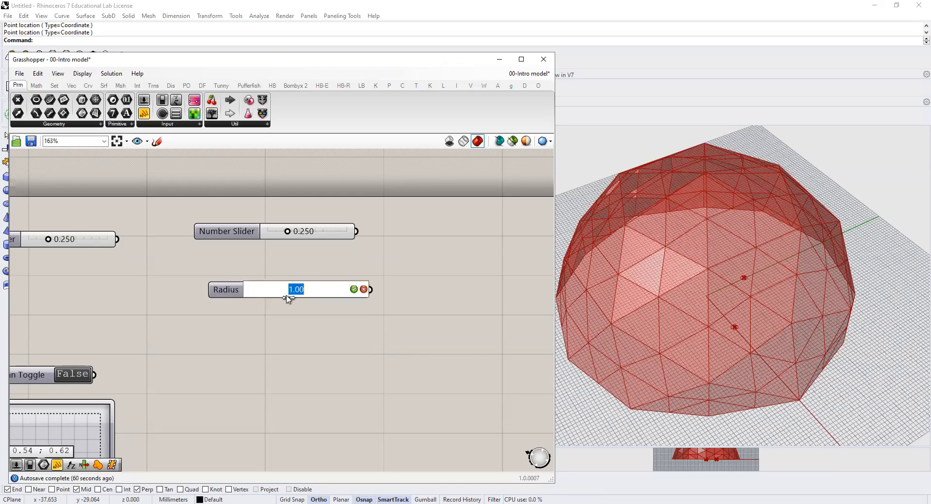
click(270, 338)
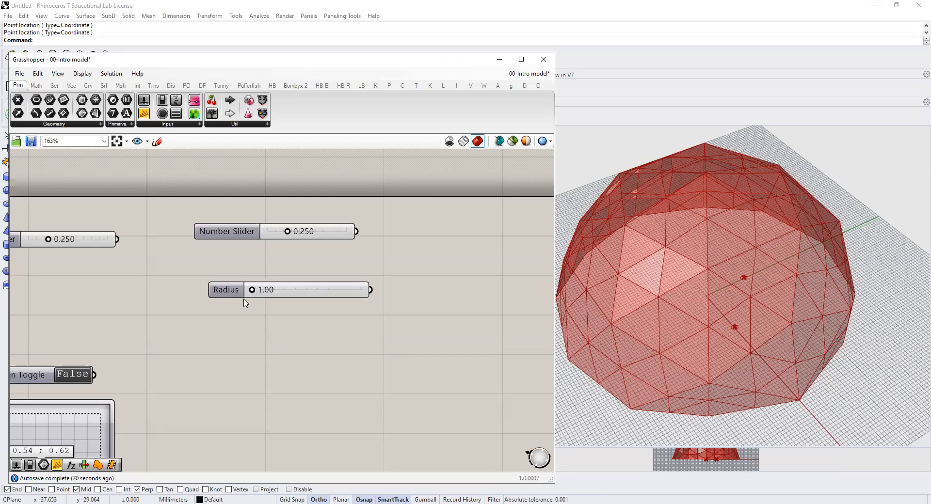
scroll(244, 298, down, 3)
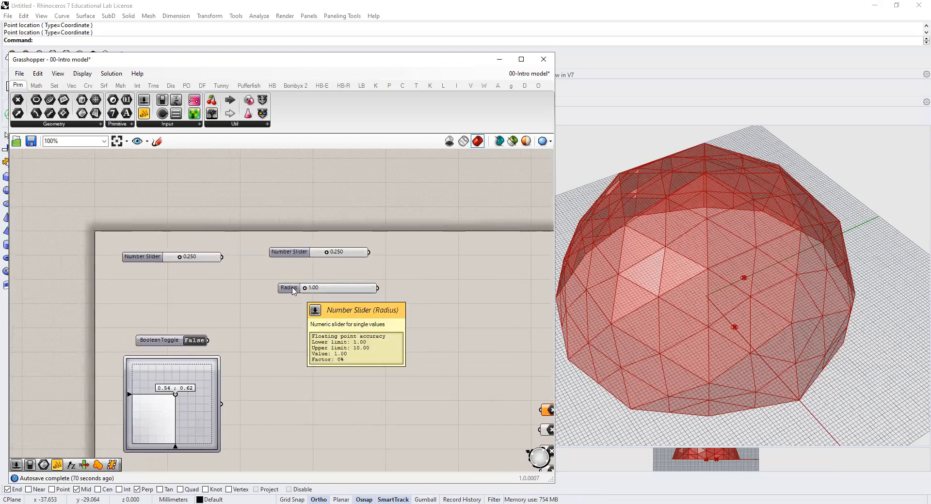
Step: Add two panels to the canvas, one beside the upper number slider and one below the Radius slider
click(192, 125)
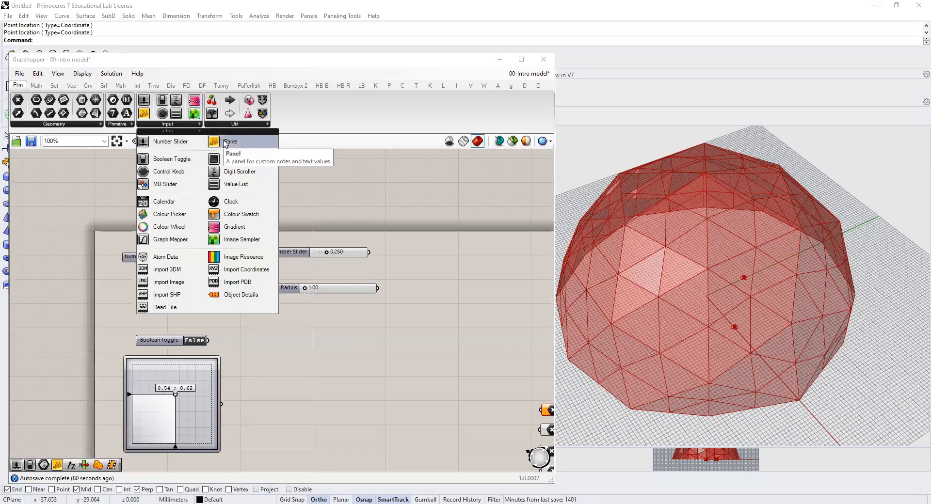
drag(225, 143, 464, 263)
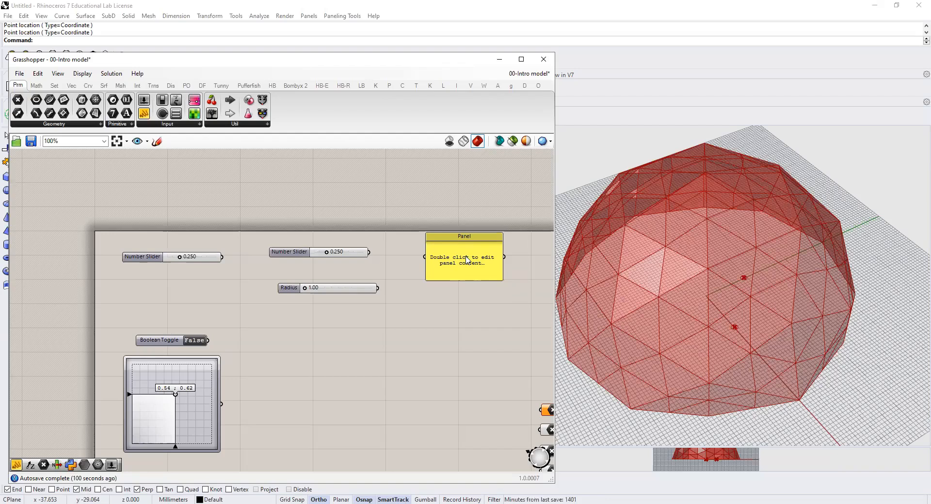
double_click(382, 348)
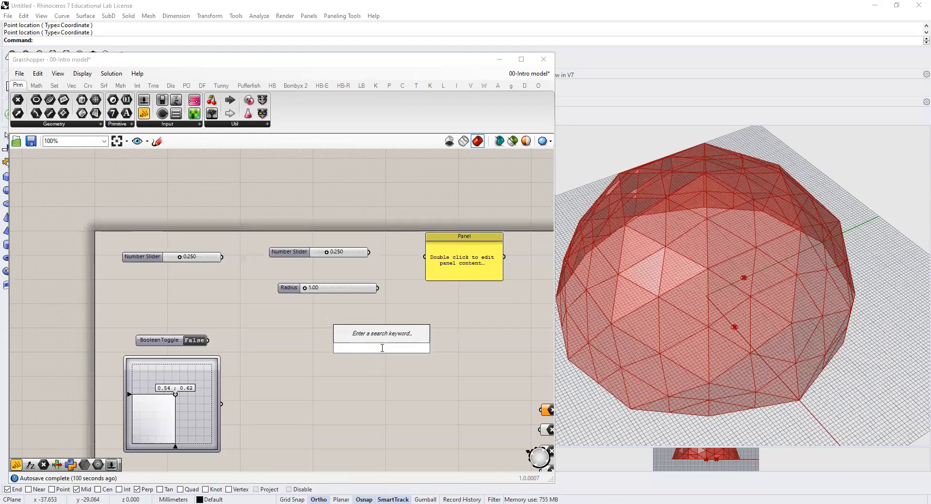
text(//)
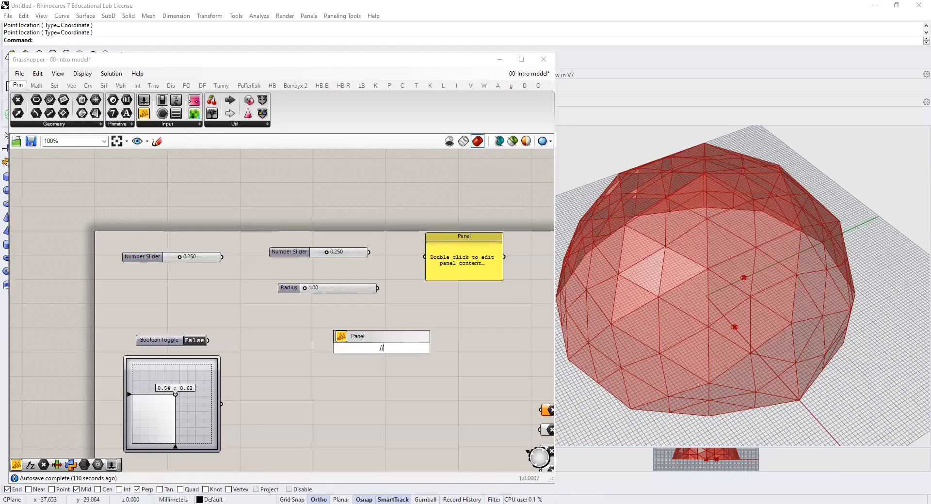
key(Return)
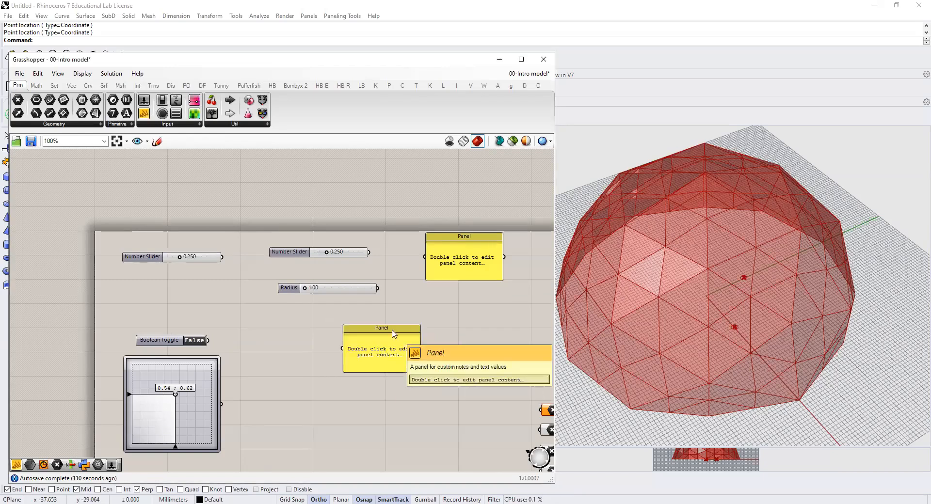
Step: Rename the lower panel to "List of center point" and move it directly beneath the Radius slider
right_click(393, 334)
drag(427, 274, 395, 276)
text(ist t)
key(BackSpace)
key(BackSpace)
key(BackSpace)
key(BackSpace)
key(BackSpace)
text(List of center)
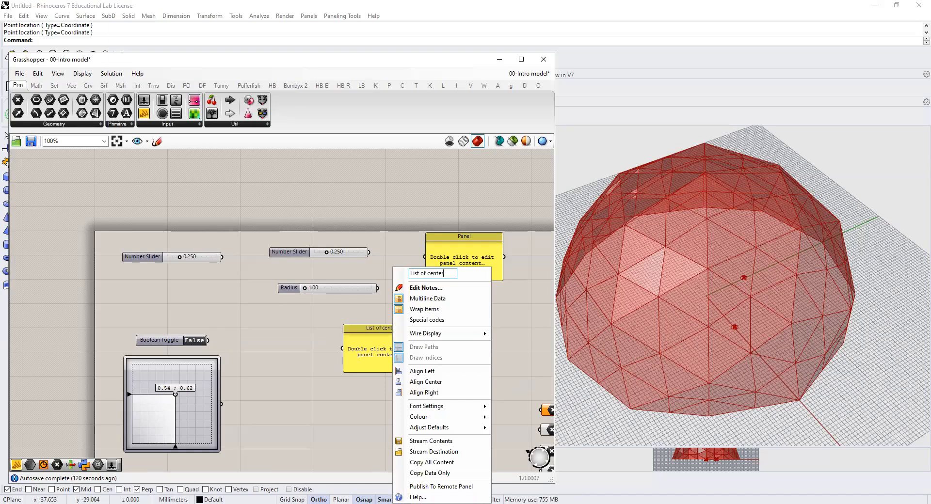
text( point)
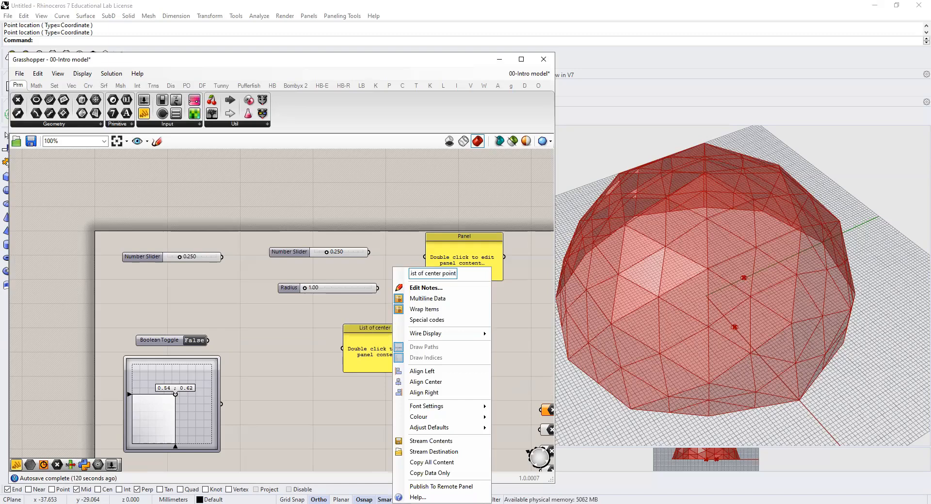
click(375, 317)
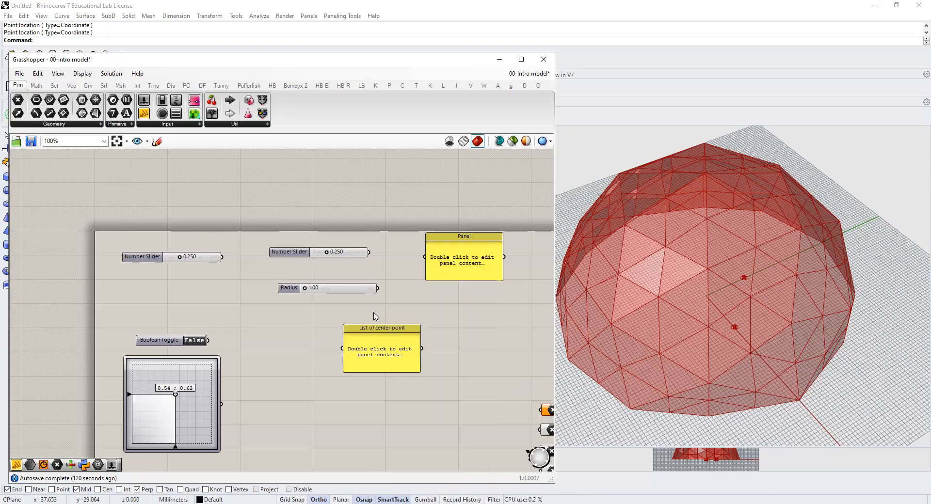
drag(393, 331, 339, 321)
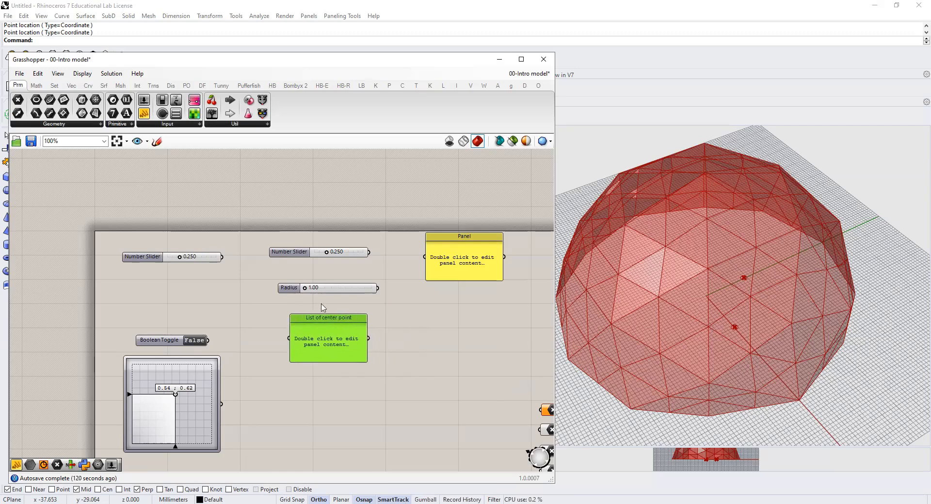
scroll(331, 351, up, 4)
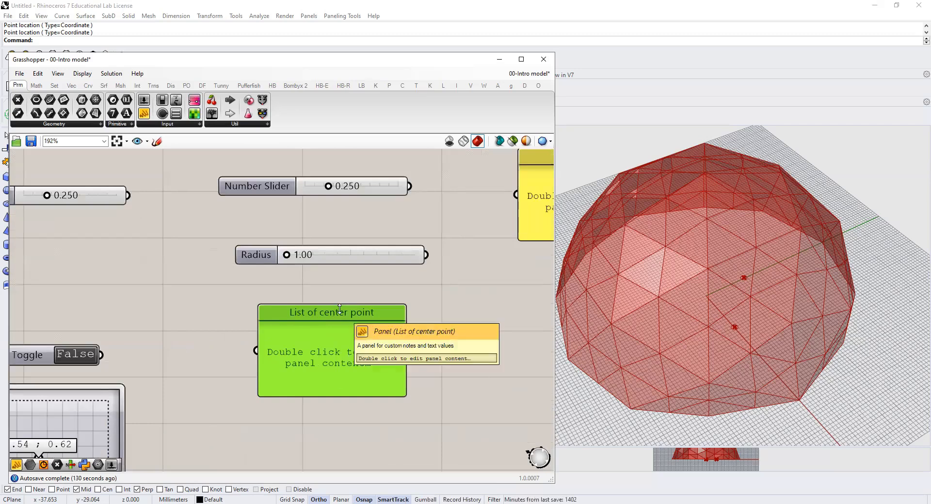
scroll(331, 337, down, 3)
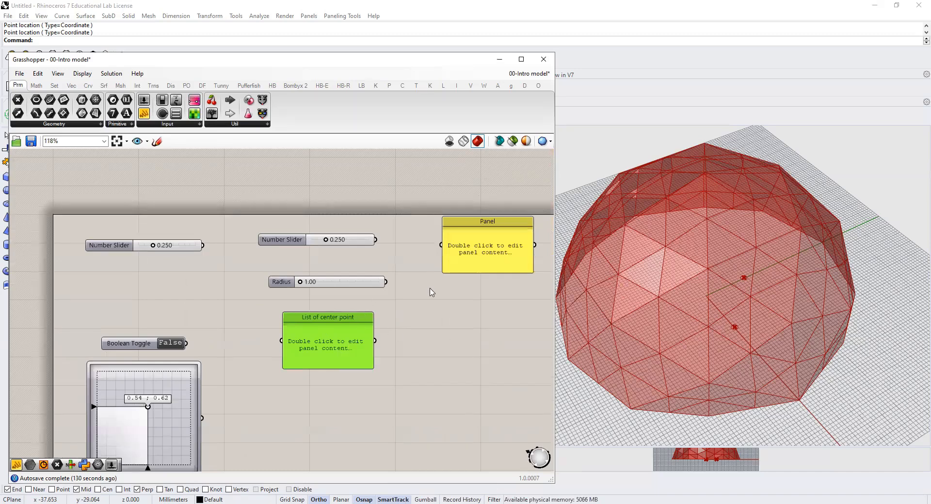
double_click(325, 342)
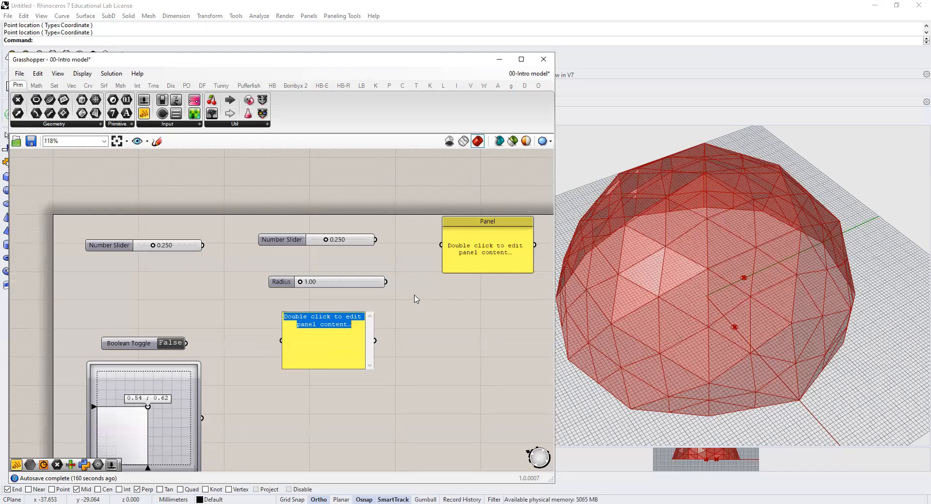
scroll(367, 273, down, 2)
scroll(390, 312, up, 2)
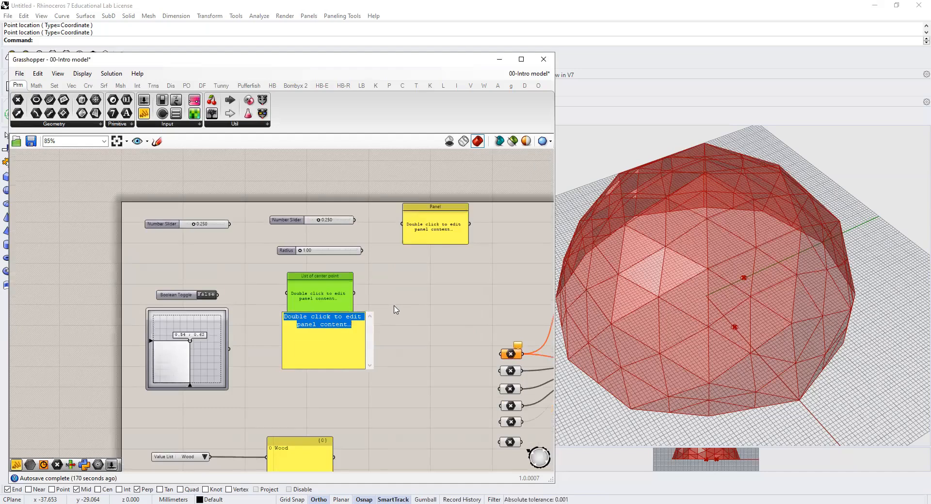
click(447, 307)
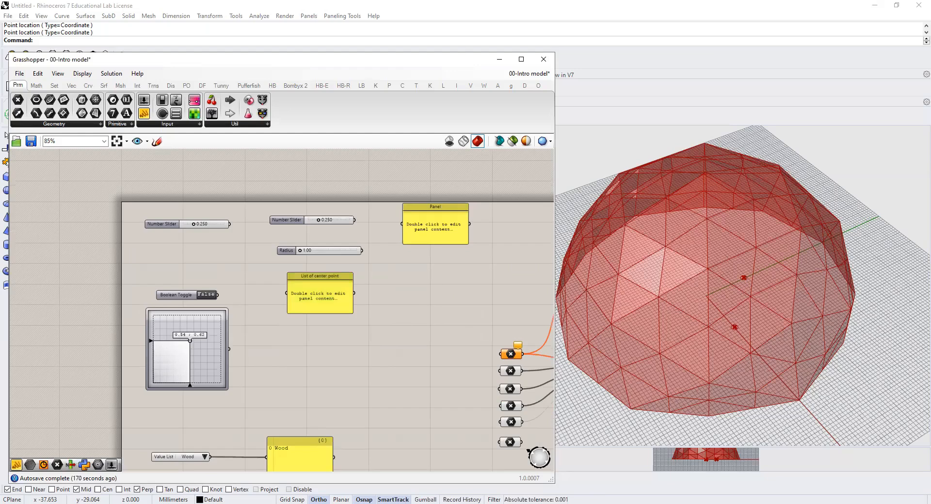
Step: Add the Circle component with Plane and Radius inputs, and connect the Radius slider to its Radius input
double_click(443, 292)
text(circle)
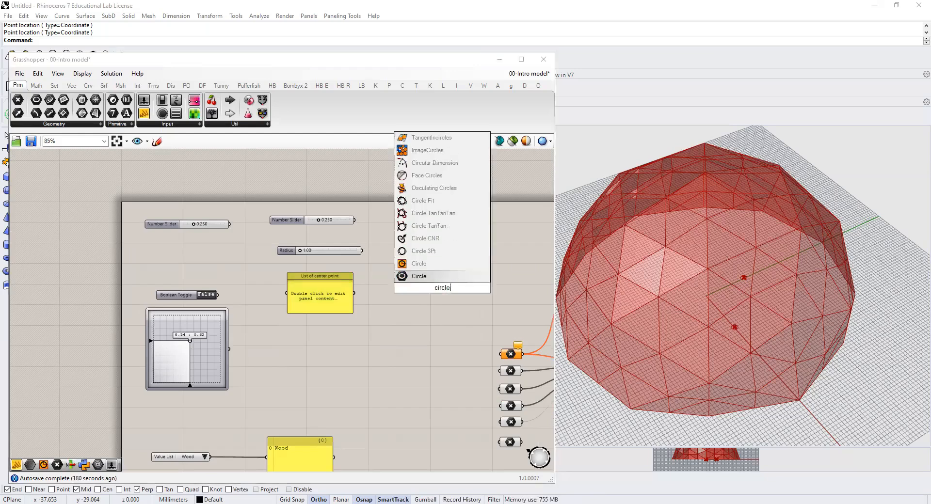
key(Return)
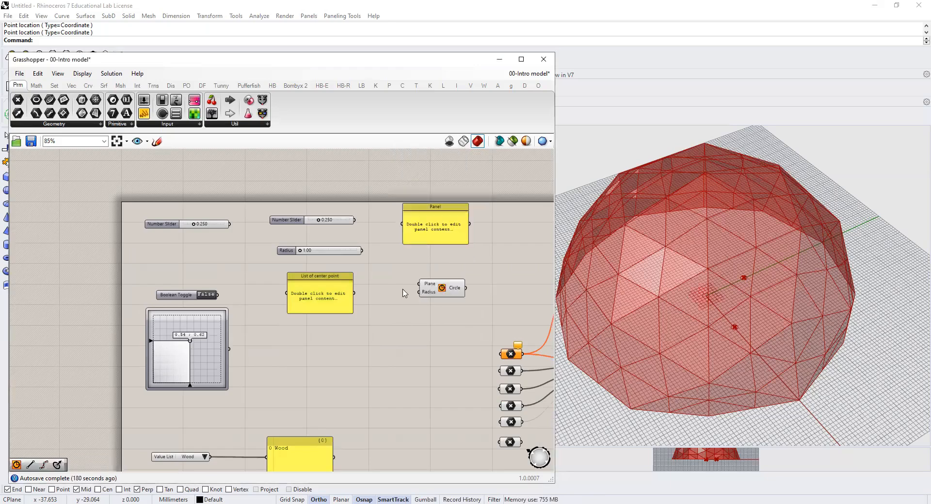
scroll(438, 296, up, 2)
scroll(439, 296, up, 1)
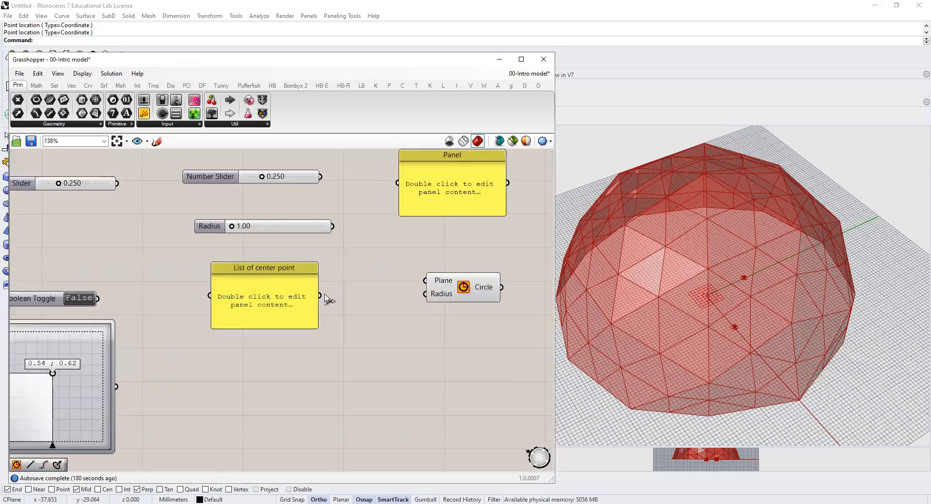
drag(333, 226, 423, 295)
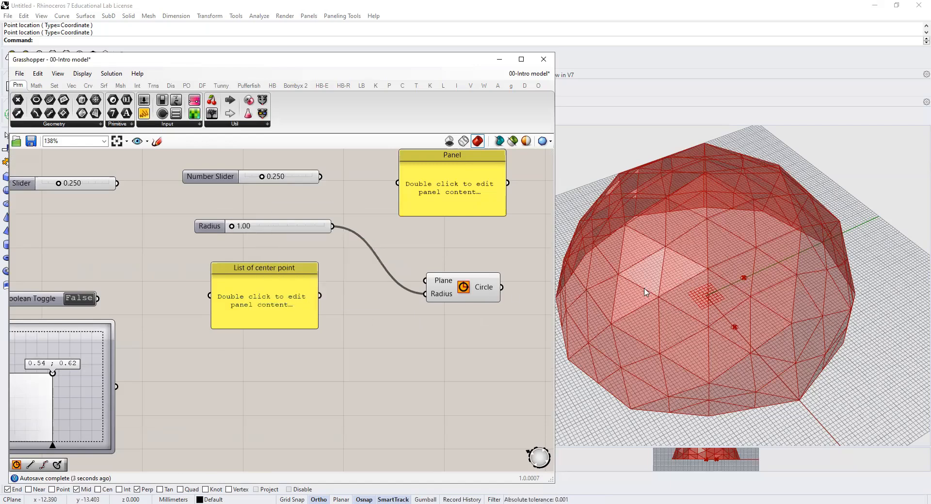
Step: Turn off the preview of the component groups that generate the dome
scroll(363, 290, down, 3)
scroll(478, 370, down, 3)
drag(477, 370, 365, 282)
middle_click(382, 304)
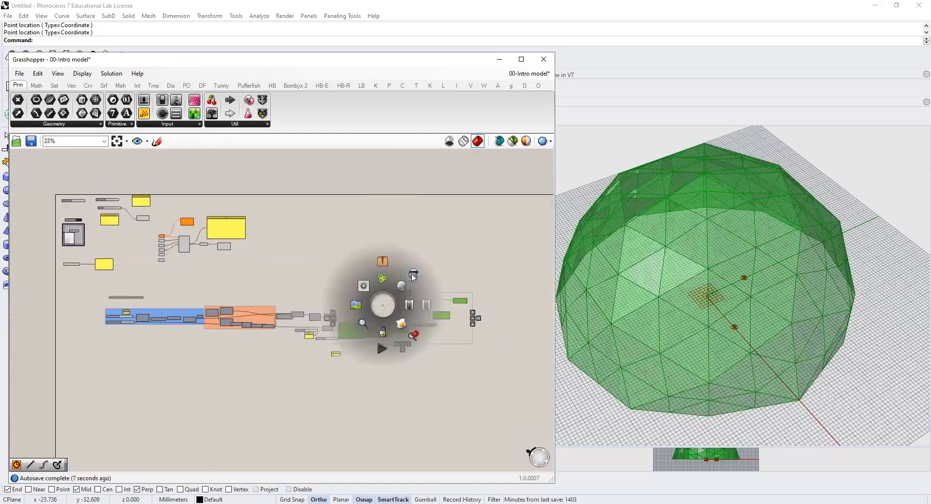
click(413, 276)
Step: Set the Radius slider's value to 6.11
scroll(184, 234, up, 5)
right_drag(158, 230, 355, 338)
right_drag(131, 288, 390, 380)
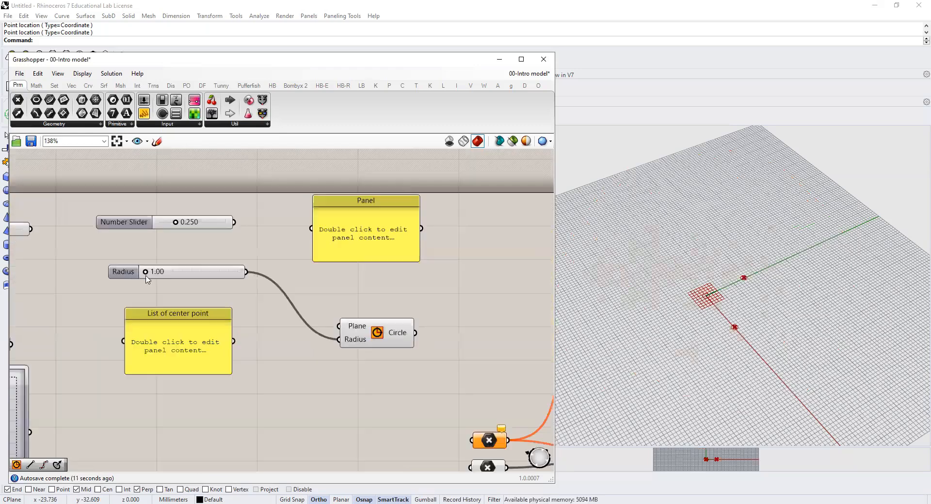
scroll(147, 279, up, 2)
drag(147, 279, 219, 287)
click(202, 378)
double_click(202, 378)
click(317, 393)
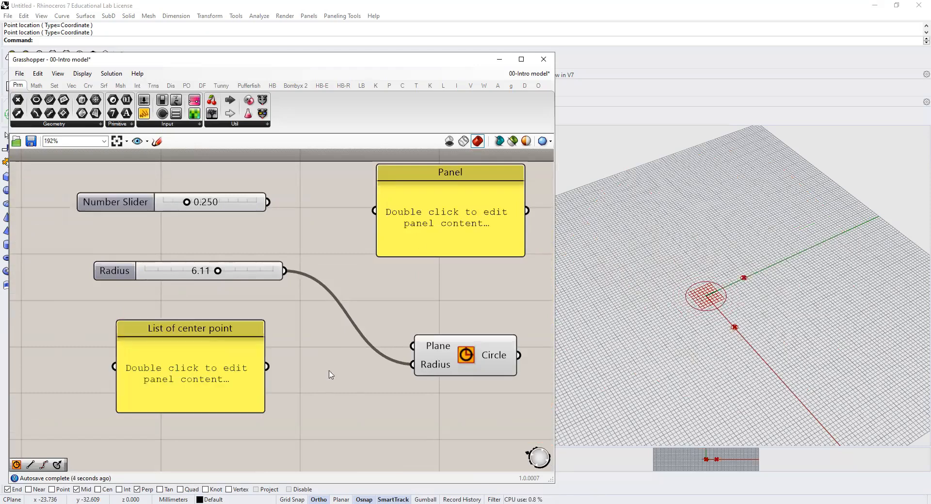
Step: Enter 8 in the unnamed panel and connect it to the Circle's Radius input in place of the slider
double_click(444, 208)
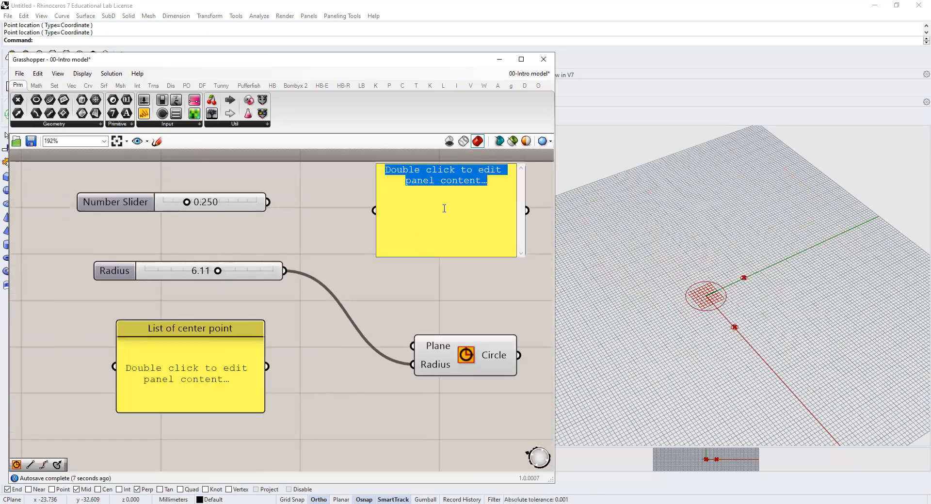
text(8)
click(542, 230)
drag(527, 212, 413, 364)
Step: Place the Circle component to the right of the panel containing 8, and shorten that panel and shift it closer to the Circle
scroll(384, 291, down, 3)
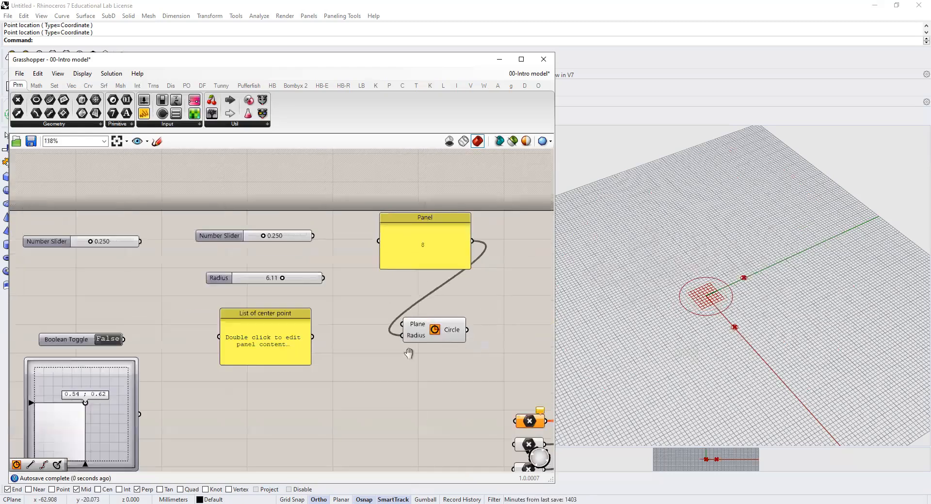
right_drag(408, 354, 324, 366)
drag(362, 348, 473, 292)
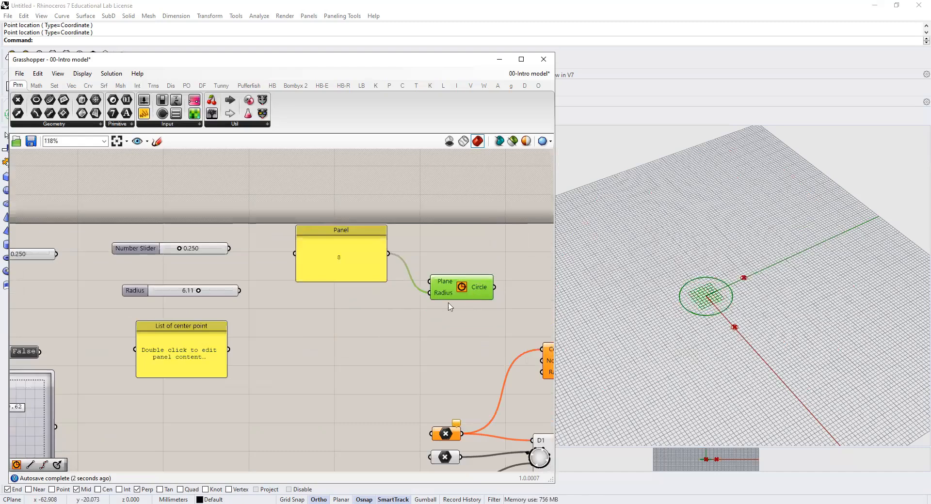
scroll(357, 270, up, 3)
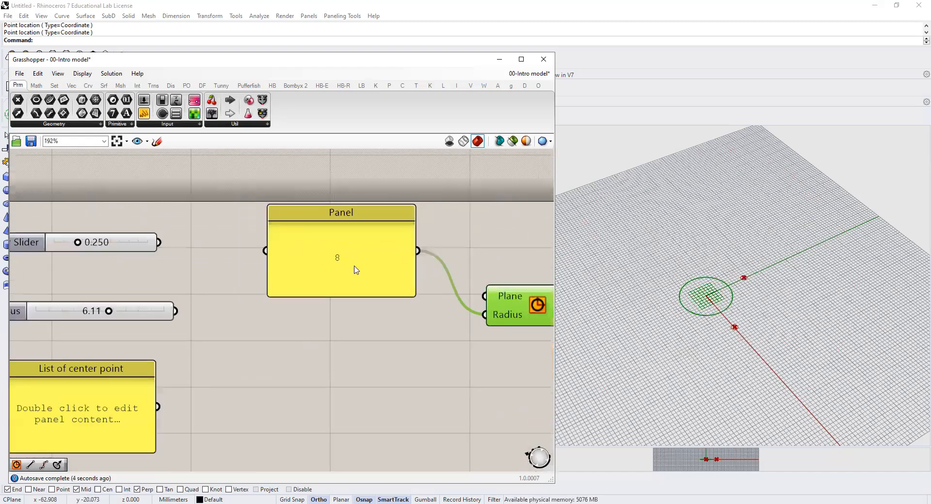
drag(341, 295, 341, 260)
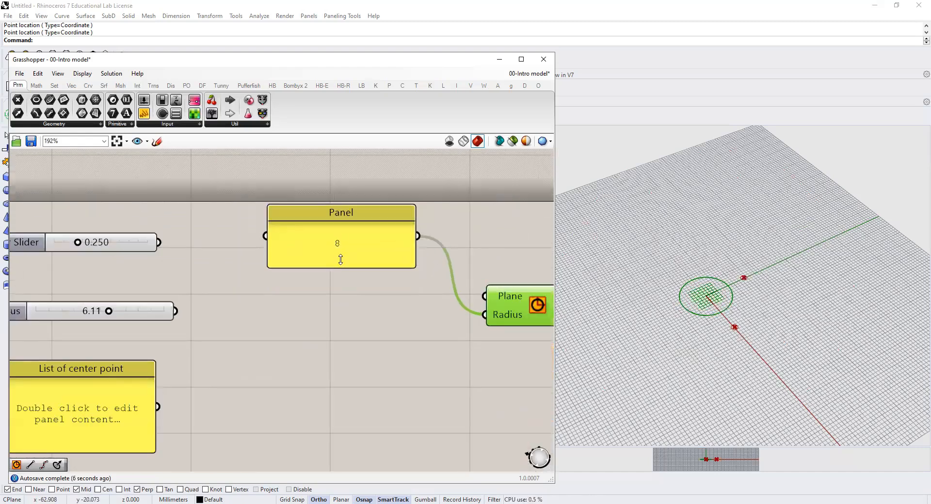
drag(322, 219, 382, 234)
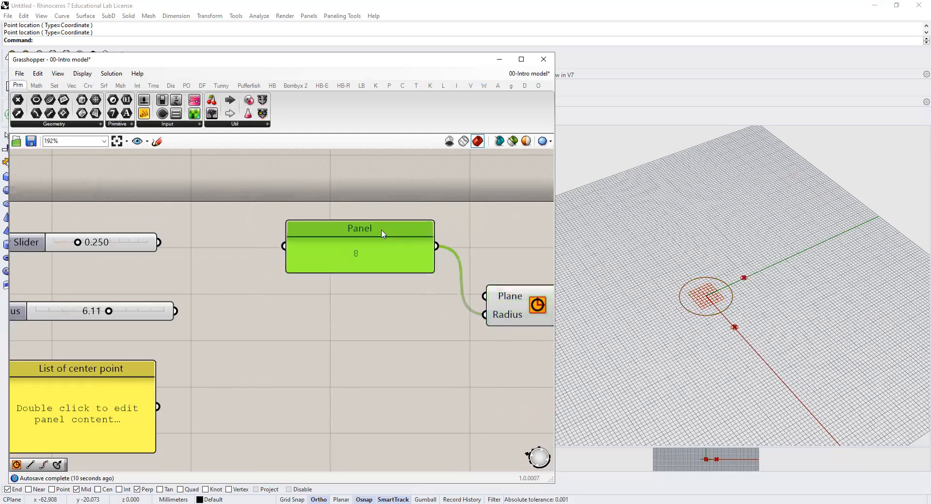
Step: Disable Multiline Data for the "List of center point" panel and stretch the panel taller
right_drag(258, 335, 315, 265)
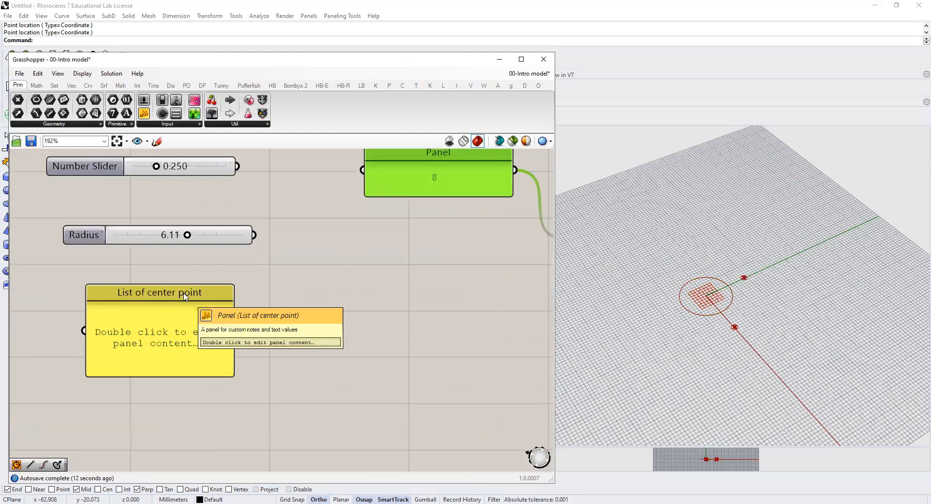
right_drag(184, 297, 220, 285)
right_click(220, 285)
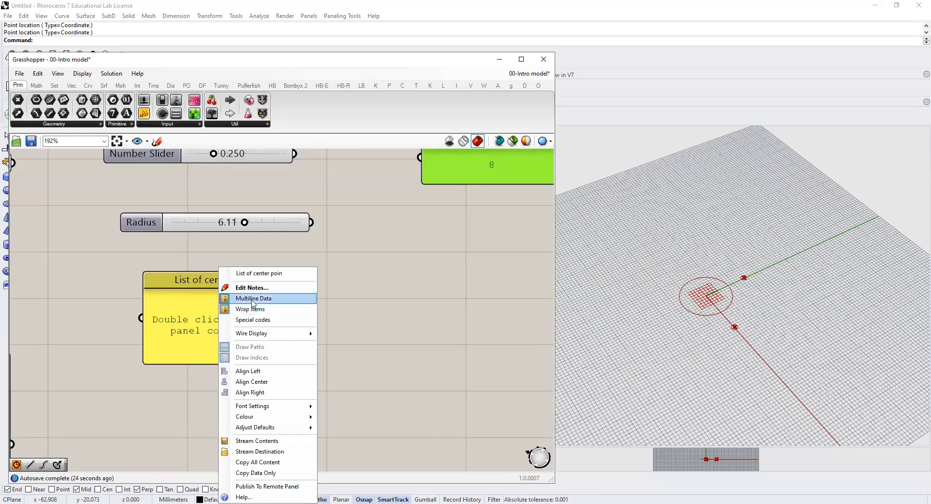
click(252, 298)
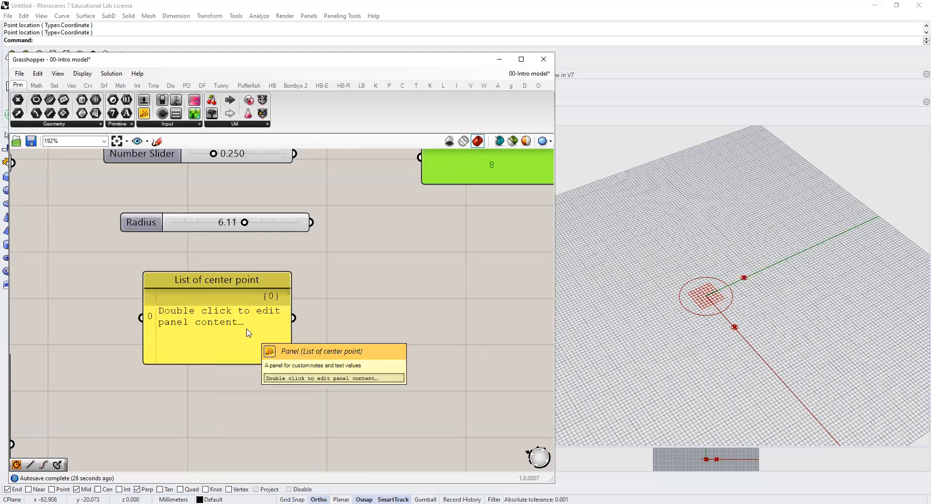
drag(259, 362, 258, 457)
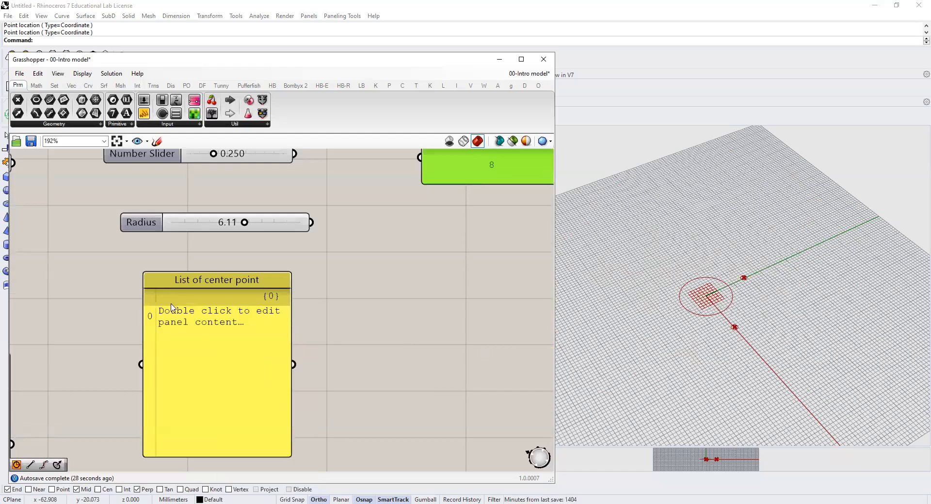
Step: Enter the values 4, 8, 10 and 12 on separate lines in the "List of center point" panel
double_click(180, 314)
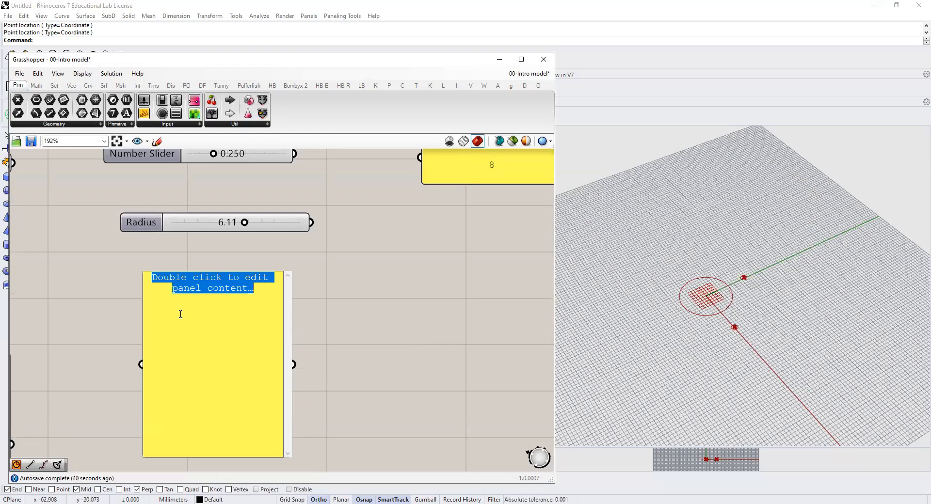
text(4)
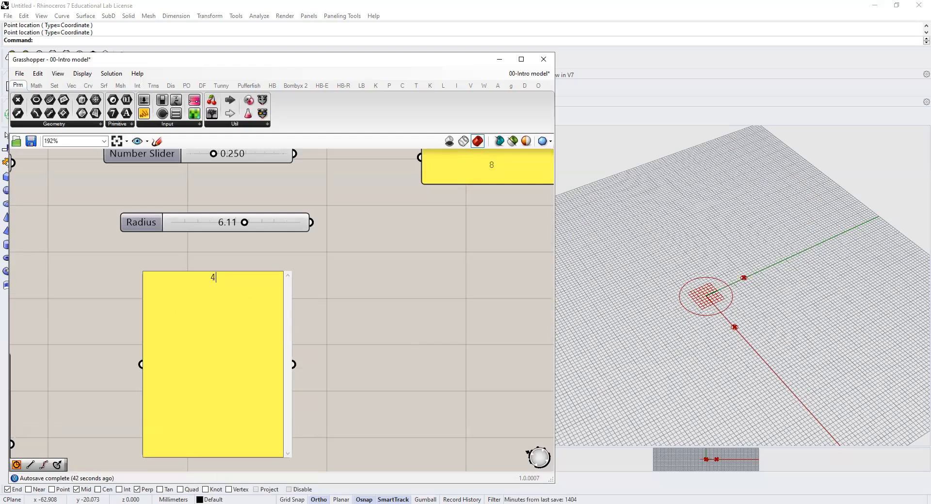
key(Return)
text(8)
key(Return)
text(10)
key(Return)
text(12)
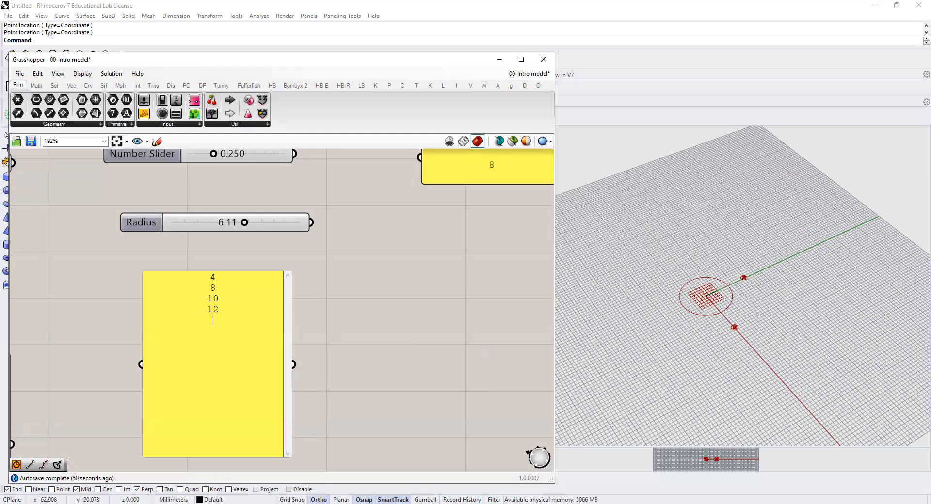
key(Return)
click(351, 323)
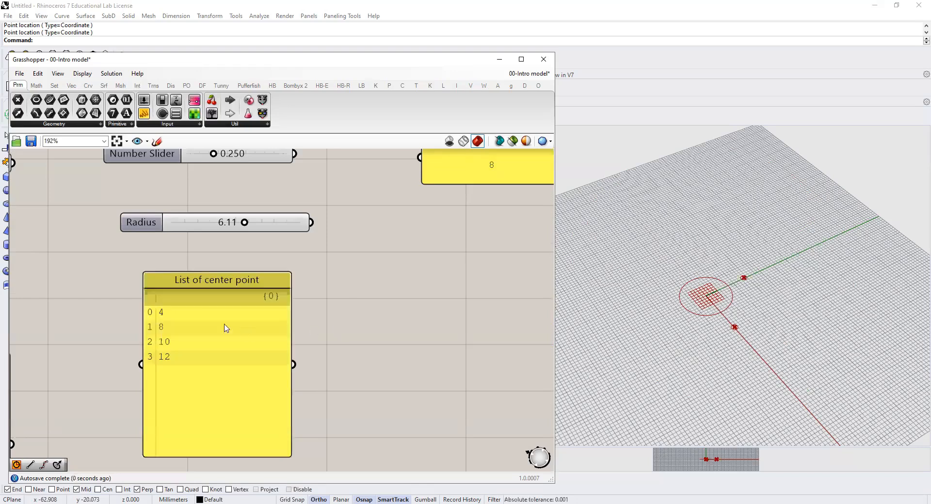
Step: Move the Circle component below the panel containing 8 and connect the "List of center point" panel to its Radius input
scroll(219, 280, down, 2)
right_drag(365, 312, 305, 317)
click(467, 251)
drag(467, 251, 324, 327)
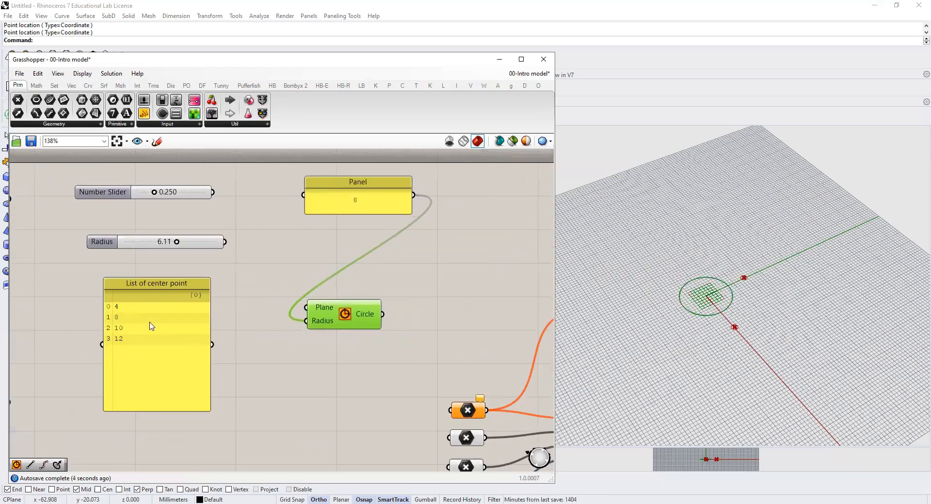
drag(212, 345, 306, 321)
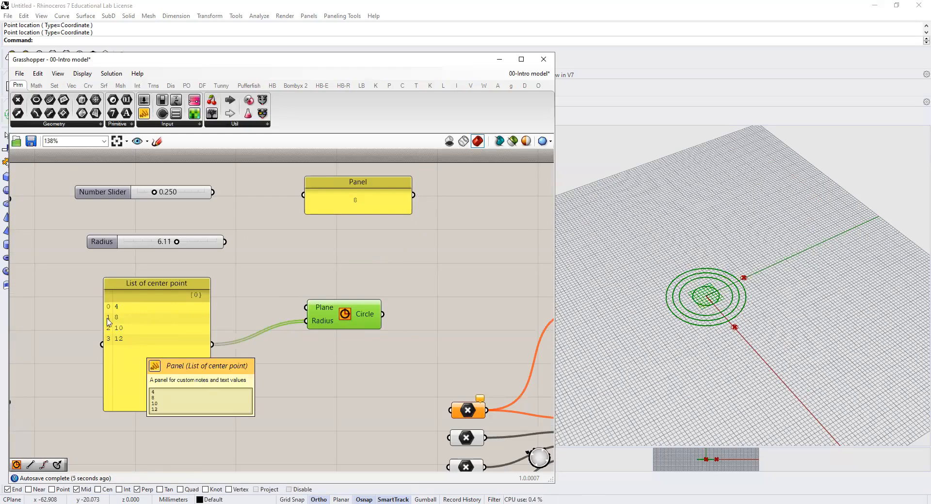
scroll(108, 320, up, 2)
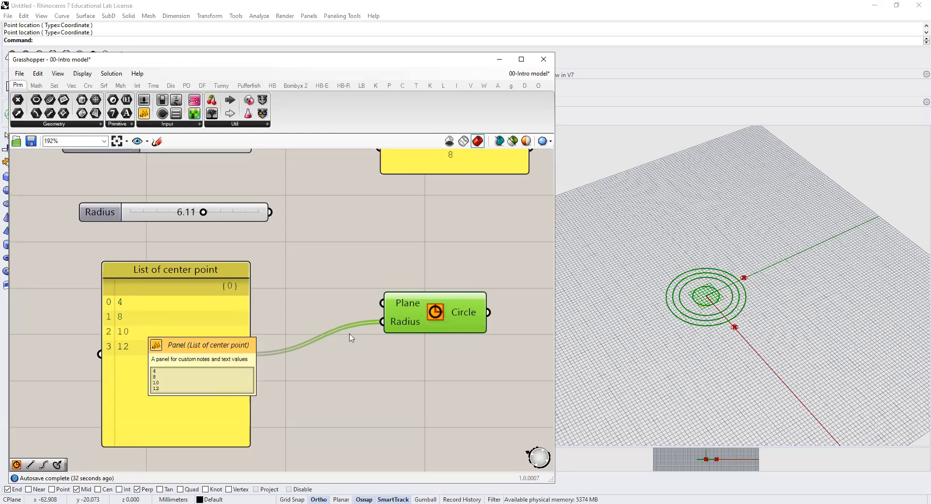
Step: Place a Boolean Toggle set to True below the leftmost Number Slider, and add a Button between the toggles and the "List of center point" panel
scroll(345, 339, down, 3)
scroll(322, 320, down, 1)
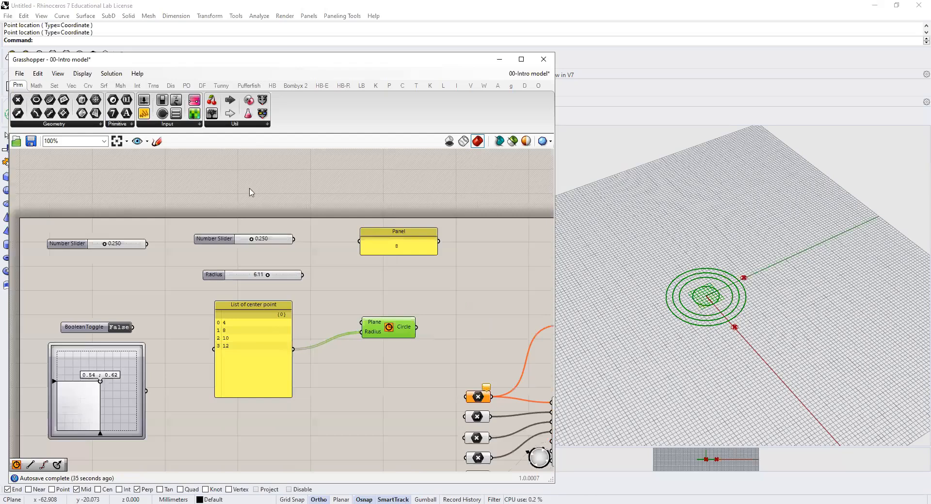
click(198, 125)
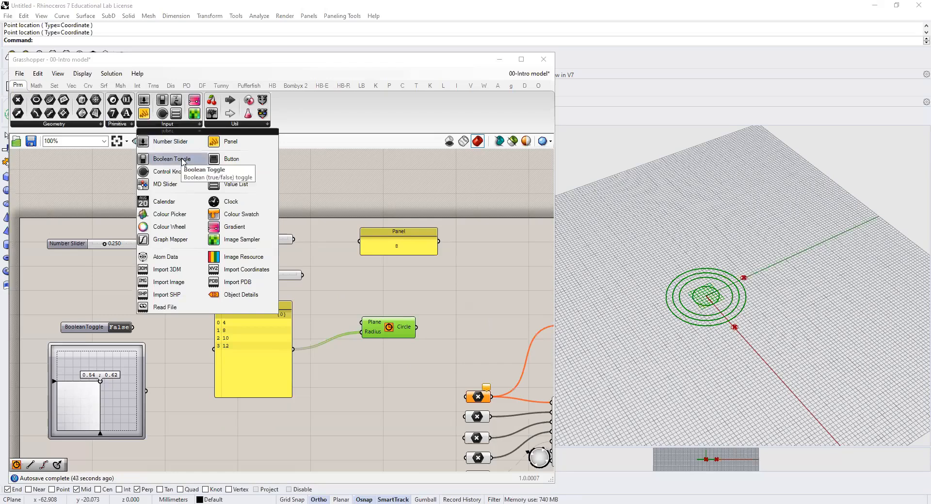
drag(182, 162, 104, 278)
scroll(123, 277, up, 3)
click(147, 273)
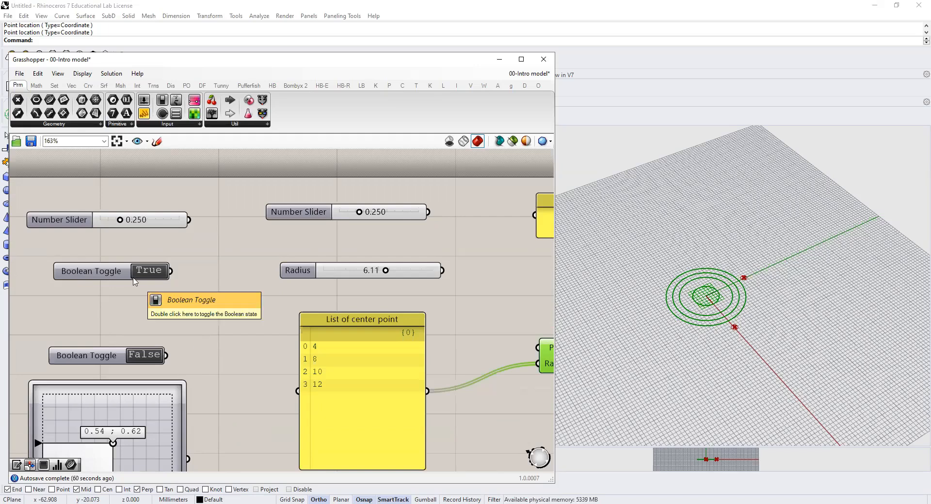
click(188, 125)
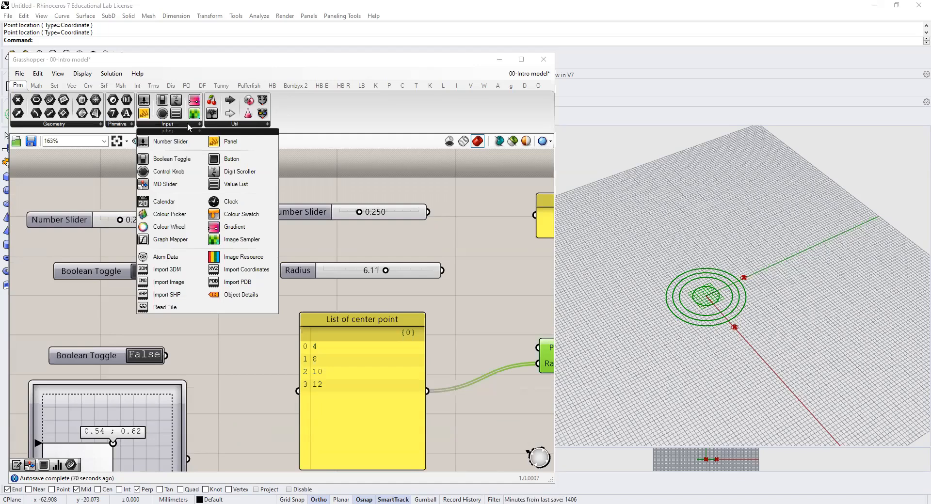
drag(229, 164, 219, 325)
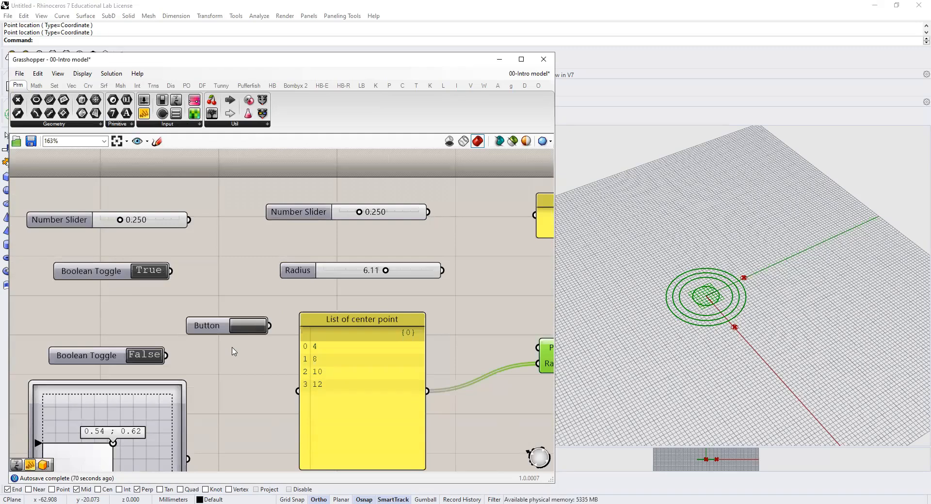
Step: Delete both Boolean Toggles, the Button and the two unnamed Number Sliders, keeping the Radius slider
drag(277, 350, 49, 248)
key(Delete)
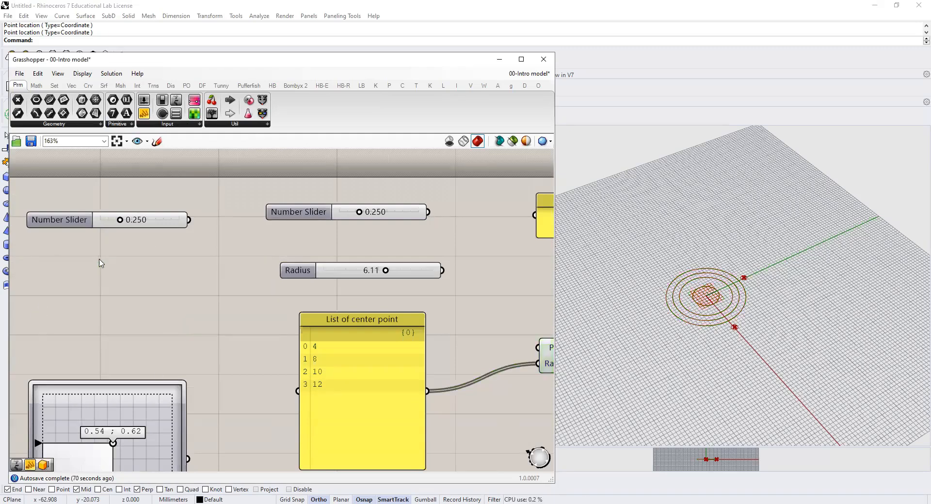
scroll(224, 261, down, 2)
right_drag(177, 291, 219, 232)
click(192, 177)
key(Delete)
click(302, 173)
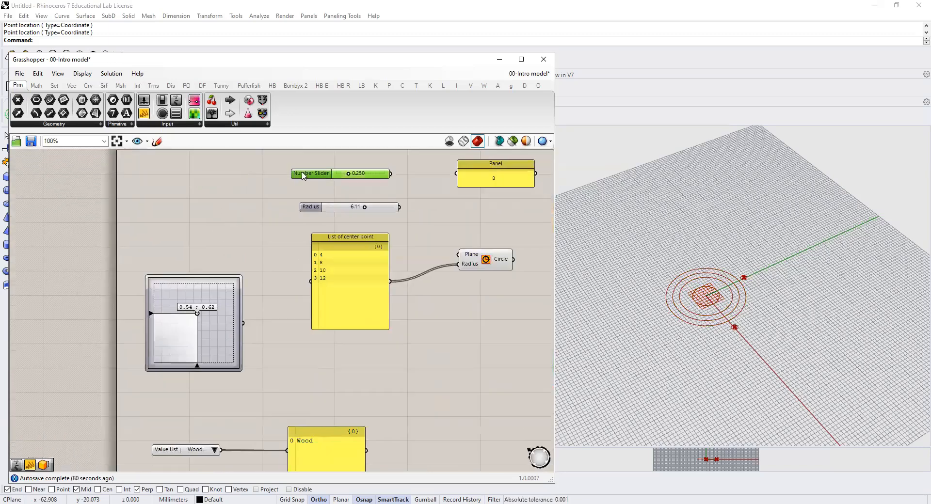
key(Delete)
Step: Move the existing MD Slider up beside the "List of center point" panel and place a new MD Slider below it
scroll(192, 303, up, 1)
drag(191, 300, 188, 238)
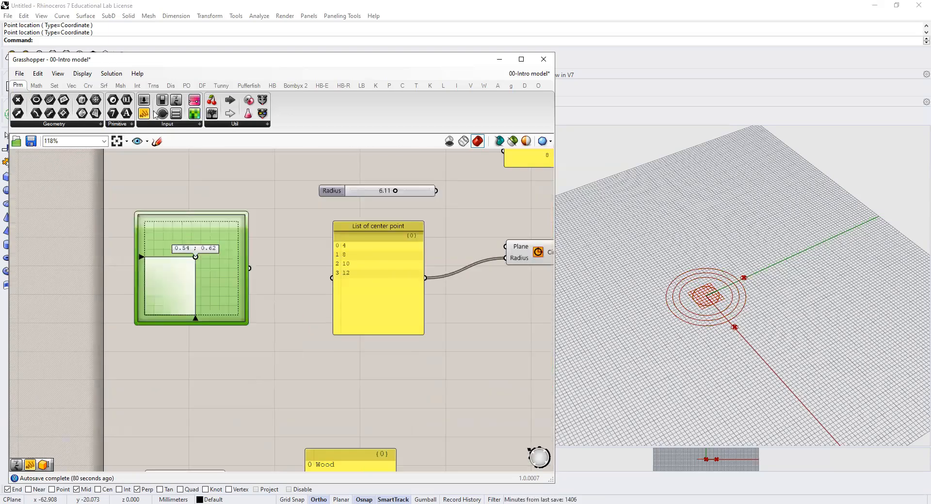
click(189, 127)
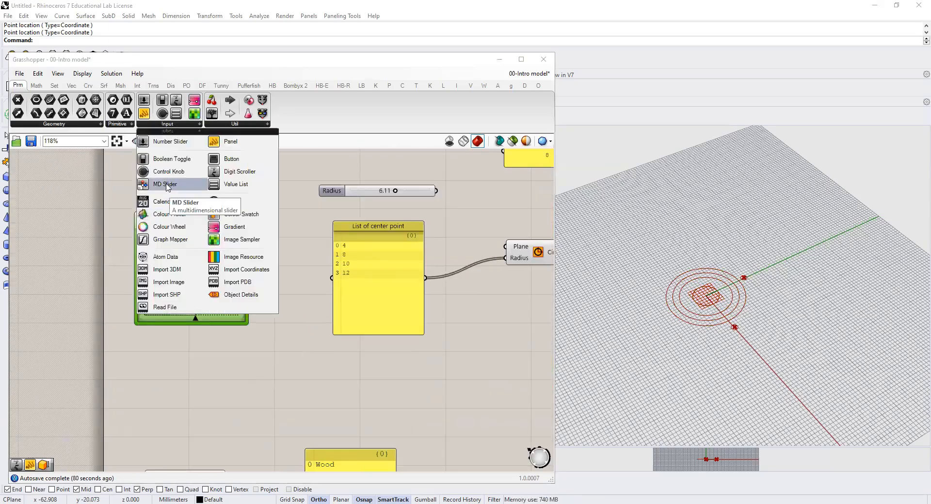
drag(166, 185, 198, 388)
scroll(186, 273, up, 1)
drag(185, 273, 210, 233)
right_drag(230, 303, 202, 389)
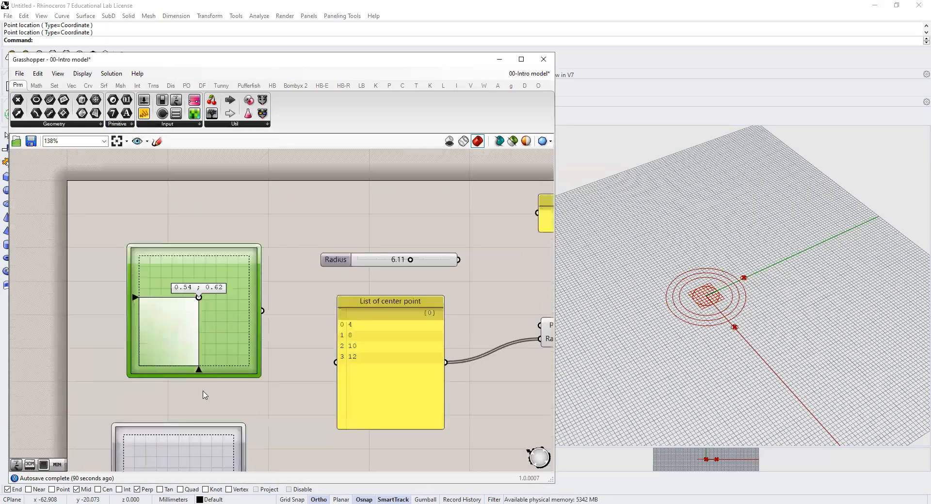
Step: Move the upper MD Slider's point to about 0.59 ; 0.35
scroll(180, 309, up, 1)
scroll(180, 310, up, 1)
drag(208, 298, 213, 336)
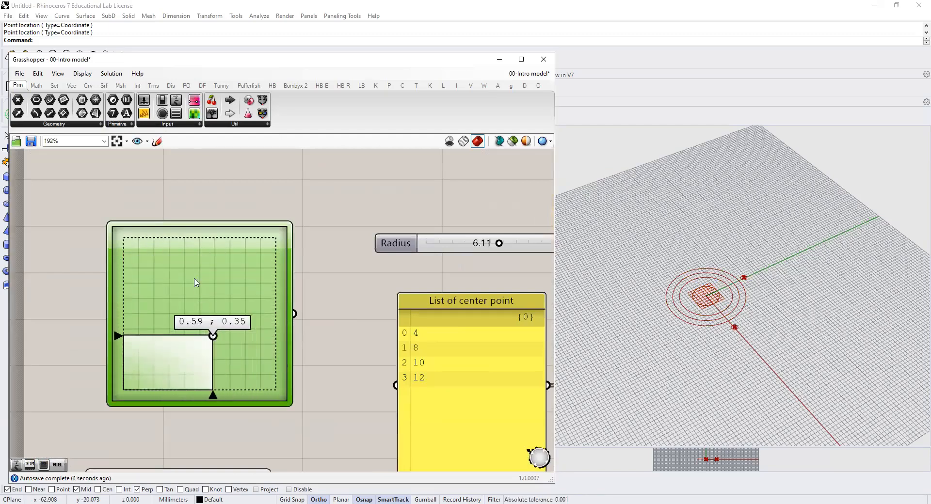
Step: Set the upper MD Slider's X-Domain to 0 To 5 and its Y-Domain to 0 To 10
right_click(194, 280)
click(195, 251)
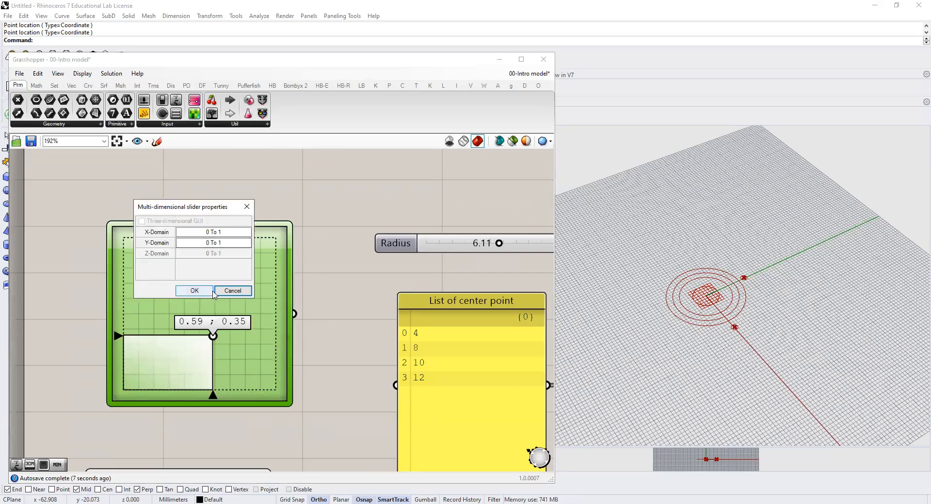
click(214, 233)
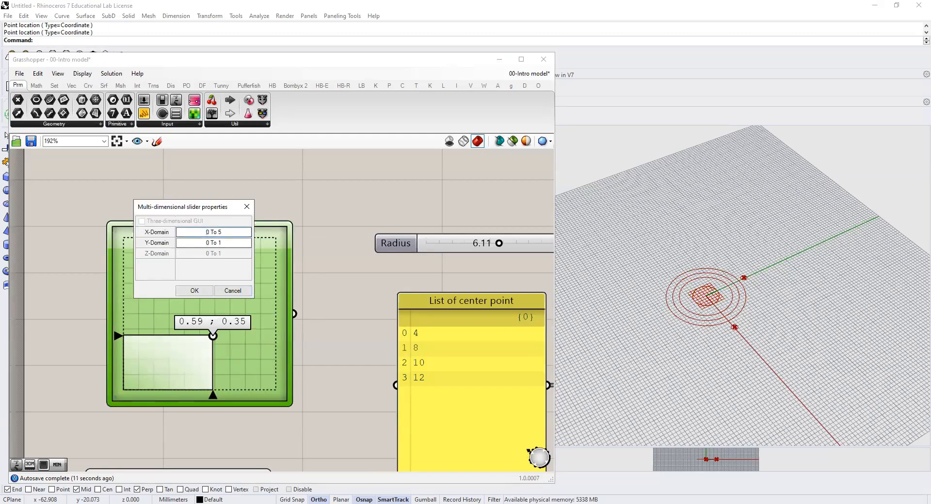
click(223, 243)
double_click(223, 243)
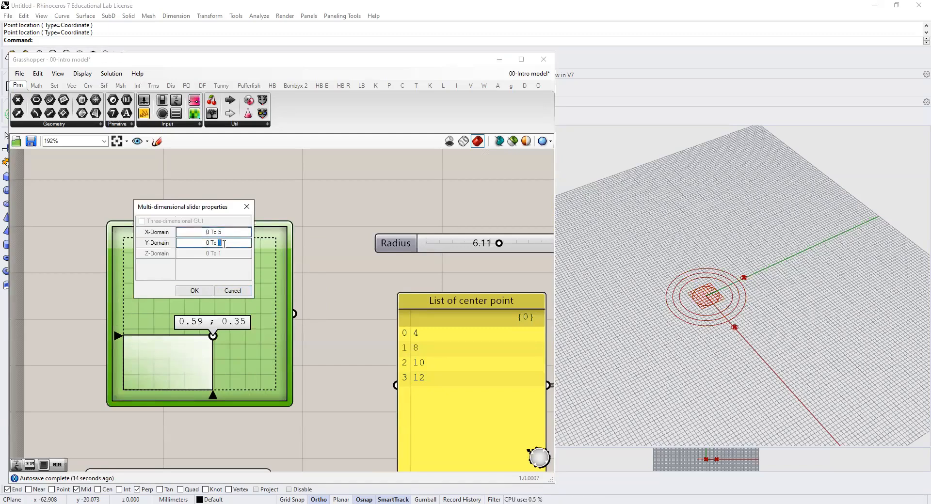
text(0)
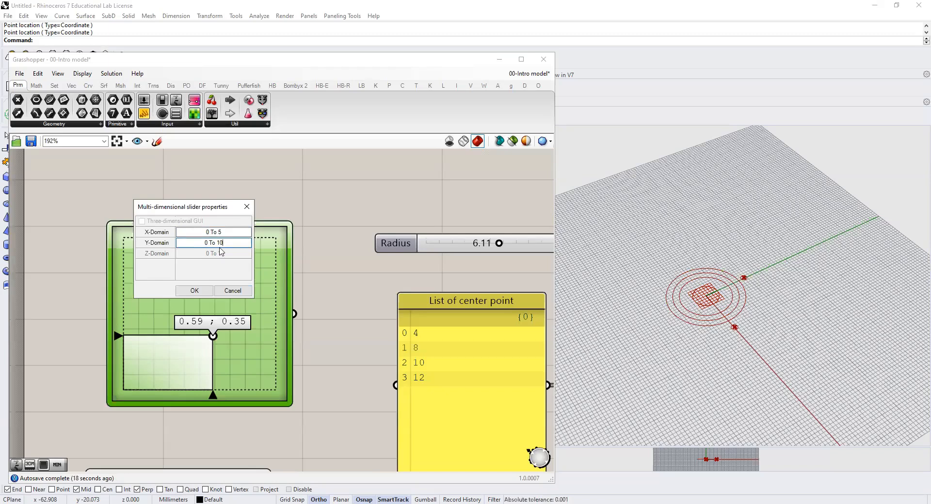
click(193, 291)
Step: Move the upper MD Slider's point to about 4.09 ; 6.69 and connect its output to the "List of center point" panel
drag(214, 399, 285, 394)
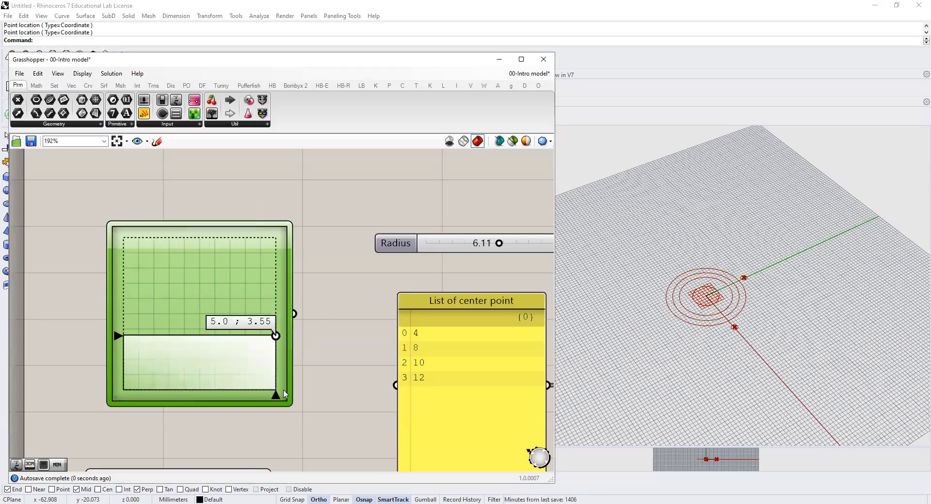
drag(279, 337, 318, 332)
scroll(196, 250, down, 3)
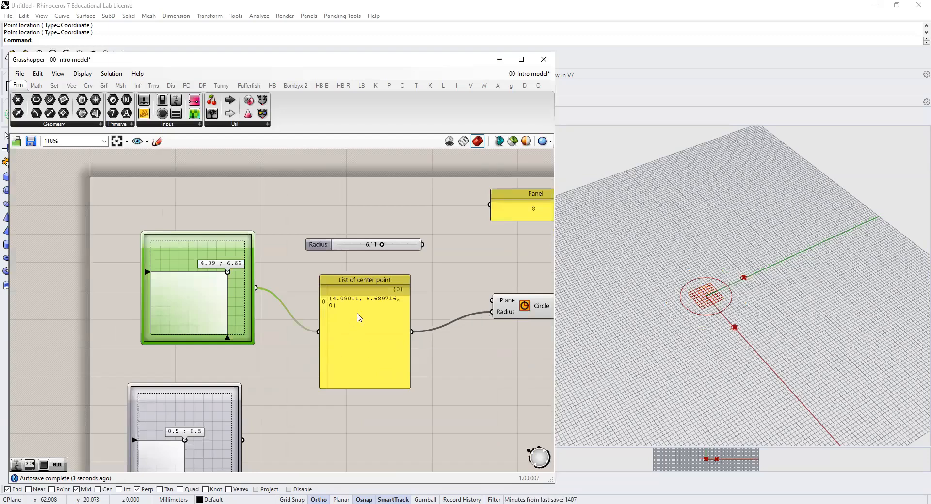
Step: Disconnect the "List of center point" panel from the Circle's Radius input
right_click(501, 312)
mouse_move(511, 345)
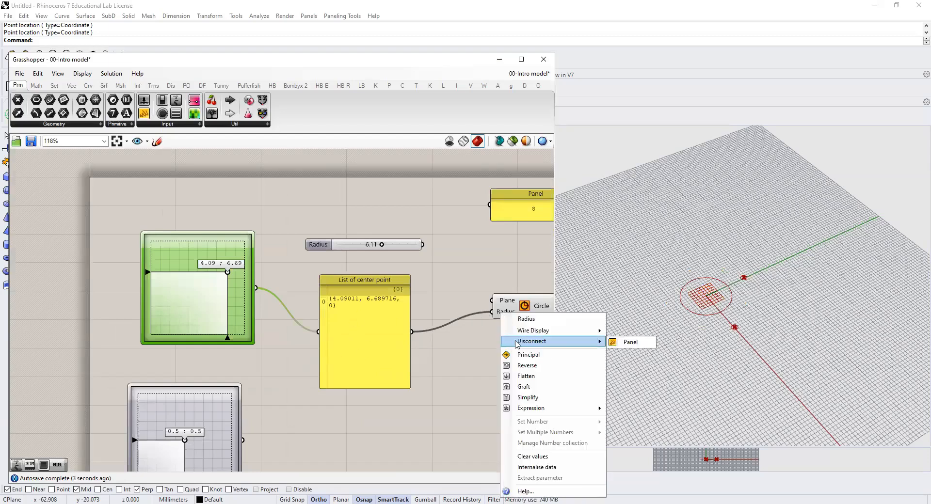
click(628, 342)
Step: Place a Value List component above the upper MD Slider, on the group's top edge
scroll(350, 303, up, 3)
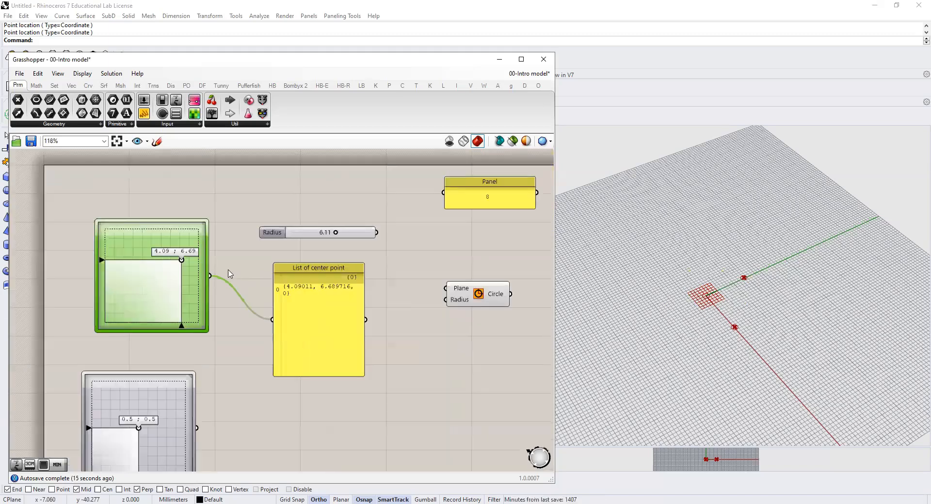
scroll(233, 275, down, 4)
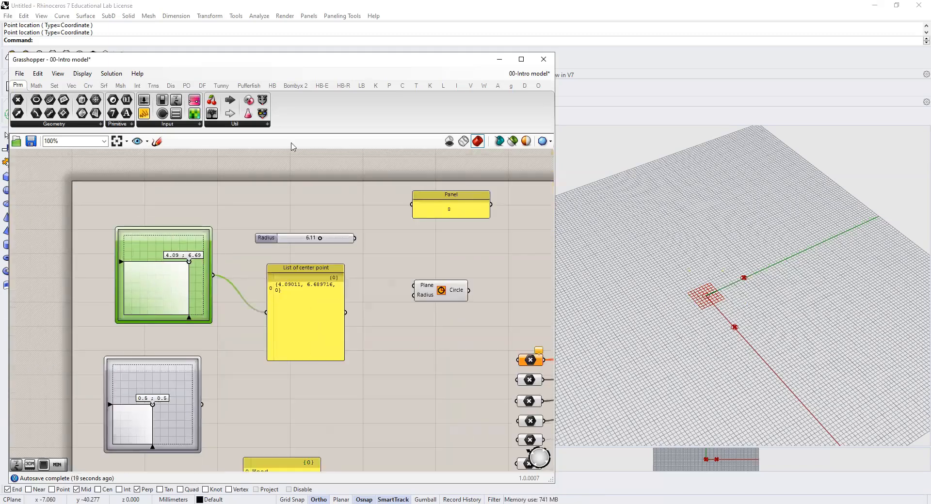
scroll(322, 280, down, 3)
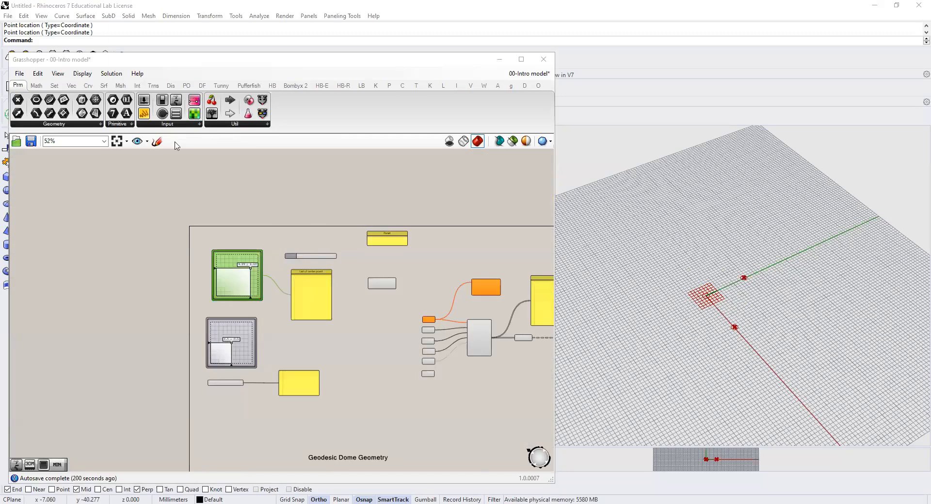
scroll(249, 264, up, 2)
scroll(219, 194, up, 3)
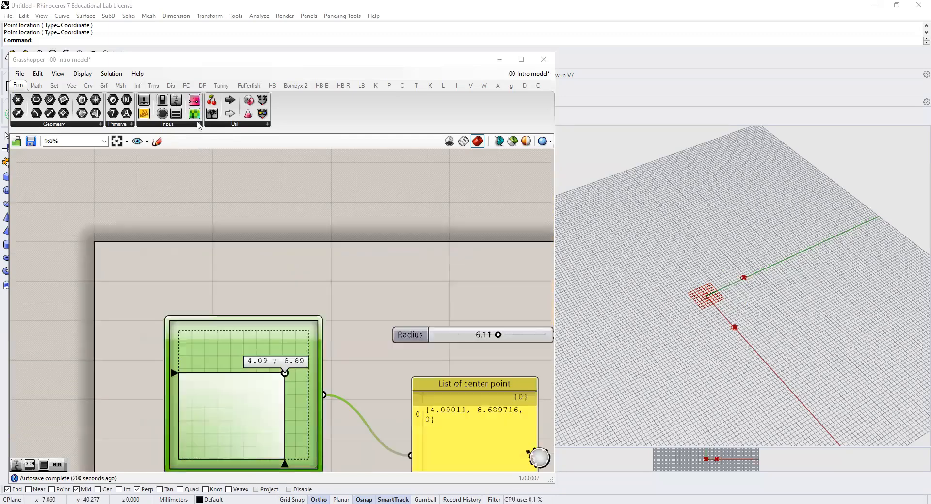
click(197, 125)
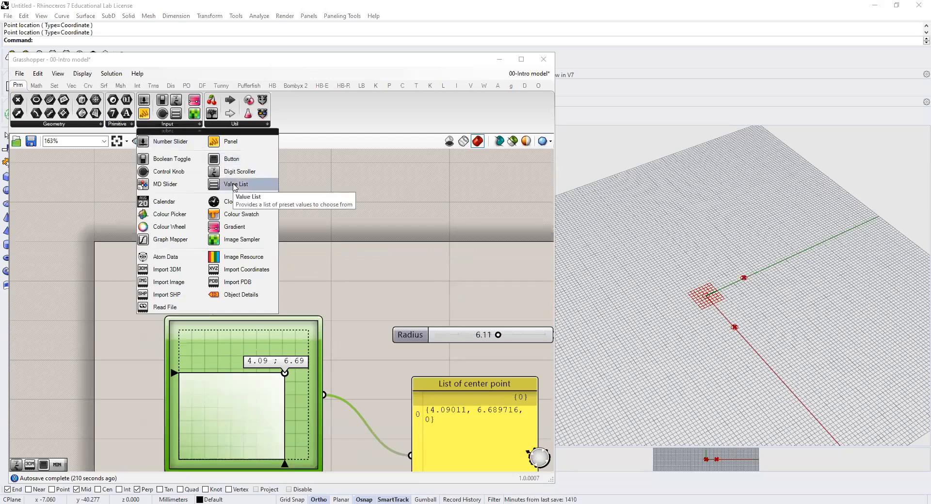
drag(233, 184, 246, 247)
scroll(222, 256, up, 2)
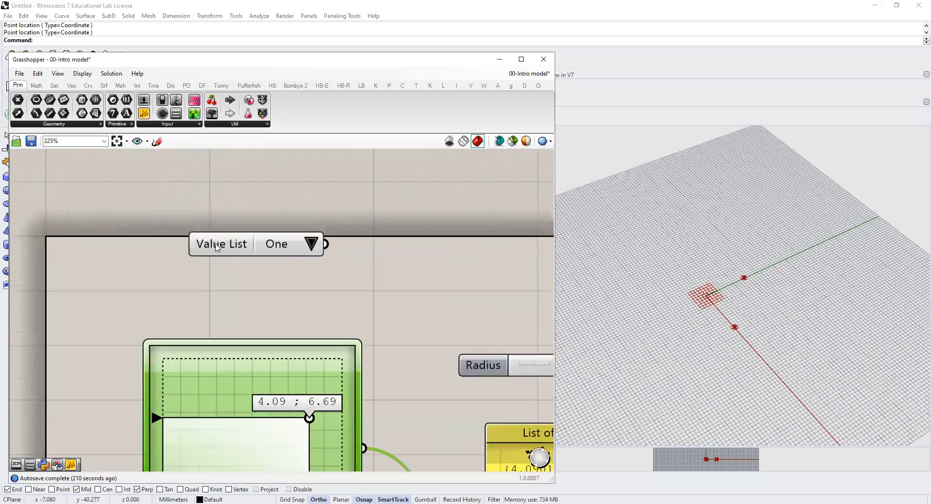
Step: Replace the Value List's constants with 10, 20, 30 and 40 on separate lines and check the available choices
right_click(294, 250)
double_click(259, 242)
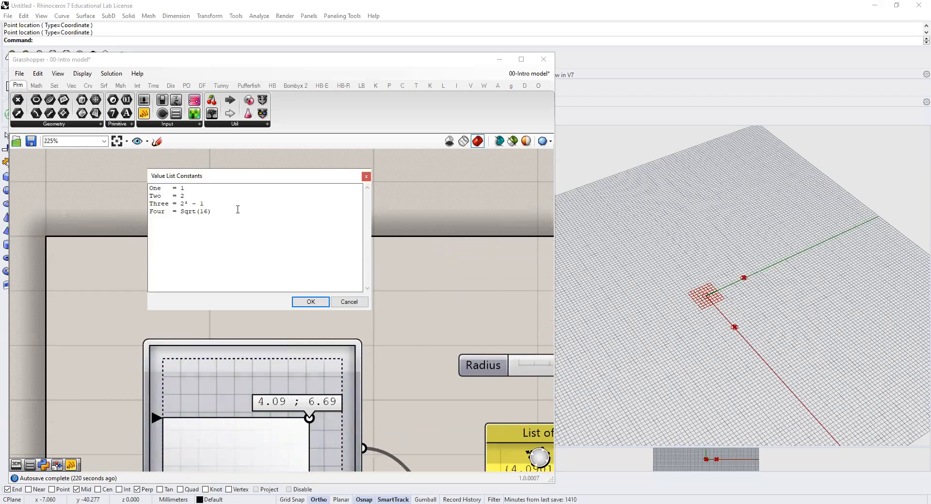
drag(238, 209, 132, 178)
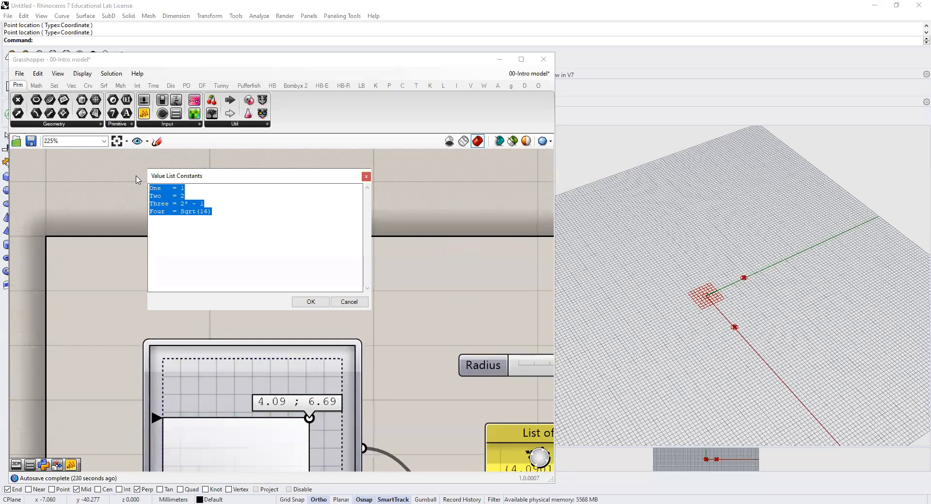
text(10 )
text(20)
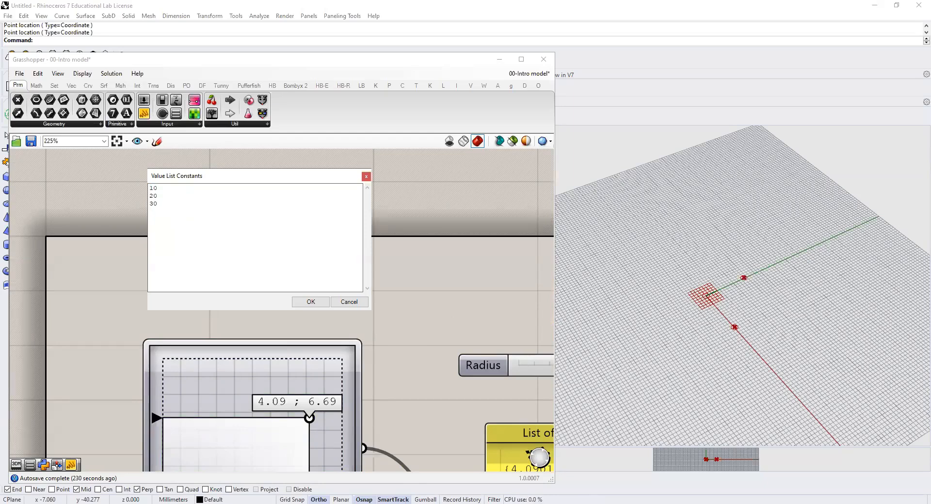
click(309, 304)
click(298, 243)
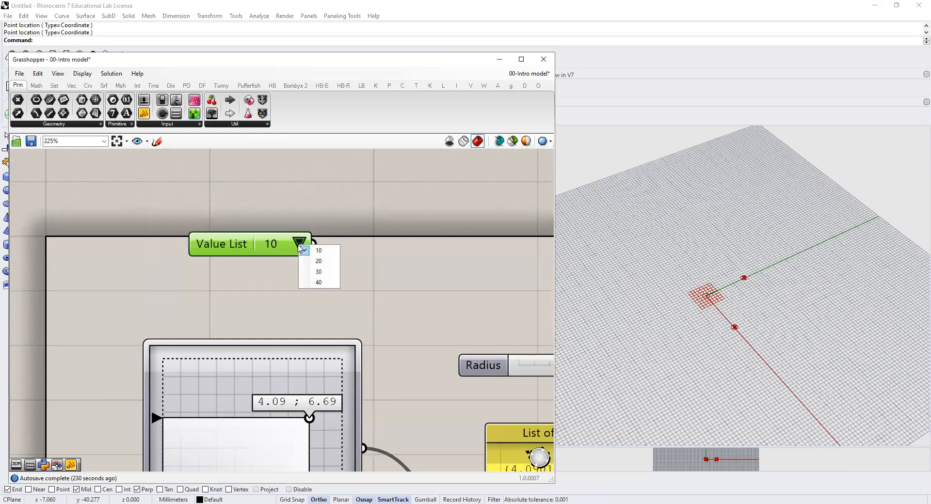
Step: Rename the Value List component to "Number of panels"
right_click(242, 249)
drag(284, 252, 225, 255)
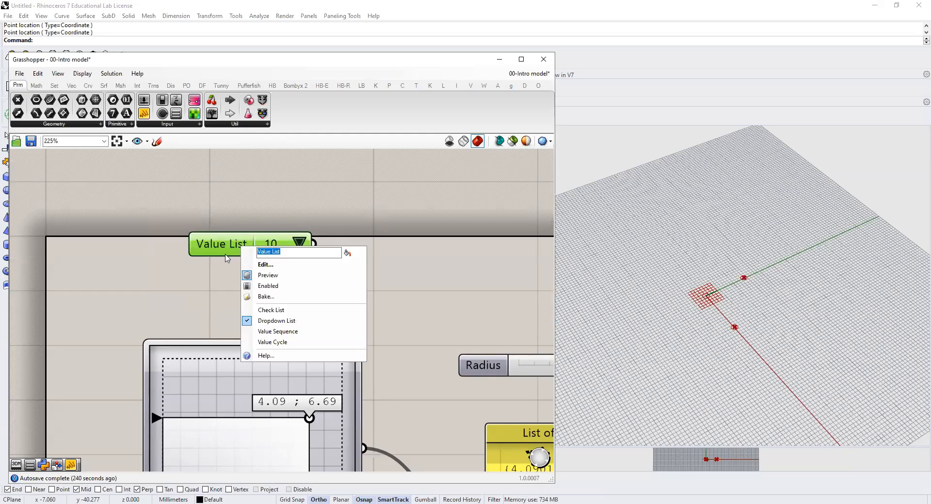
text(Number)
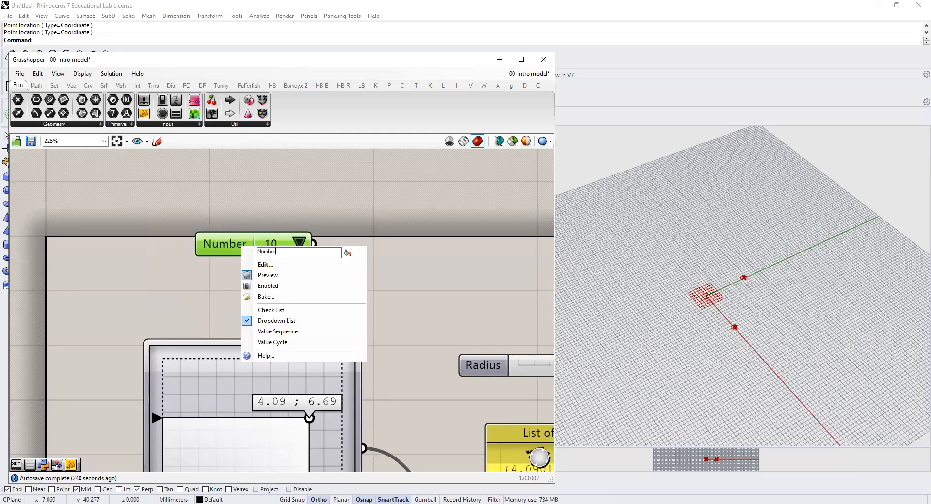
text( of panels)
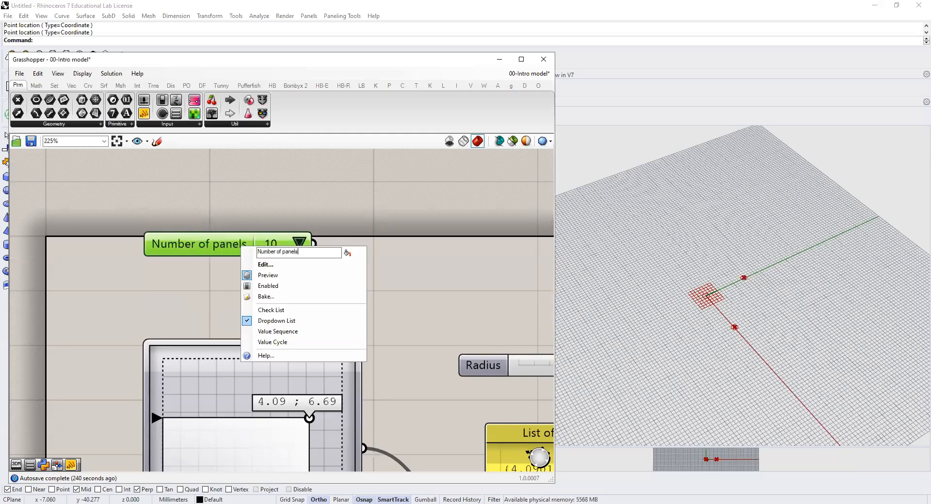
key(Return)
Step: Choose 20 in the "Number of panels" Value List and switch the component to Check List mode
click(297, 244)
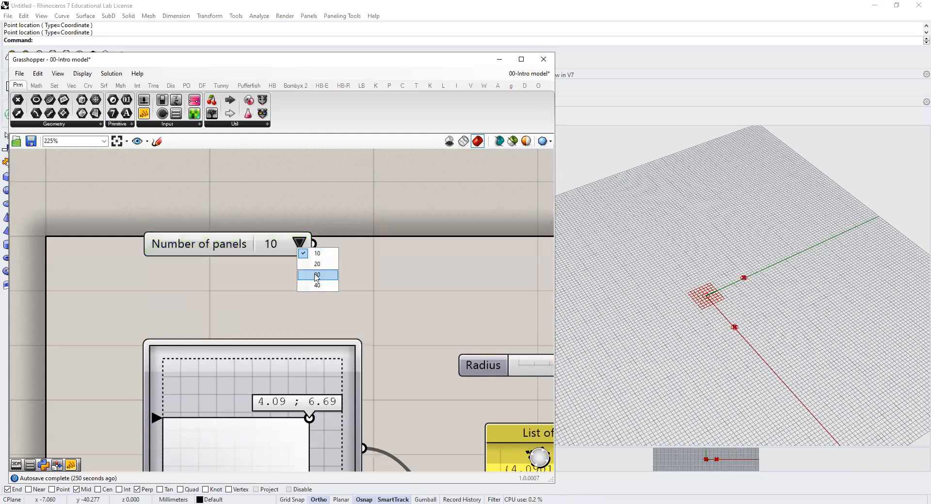
click(311, 264)
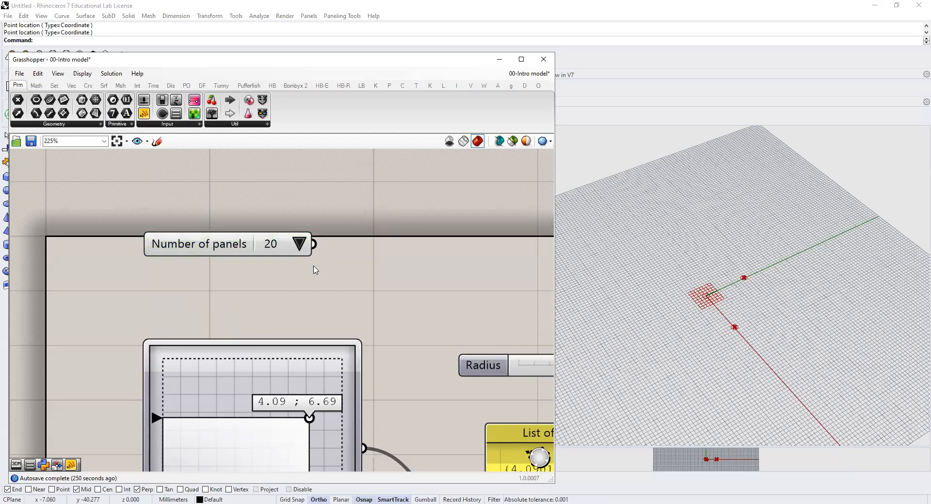
right_click(263, 245)
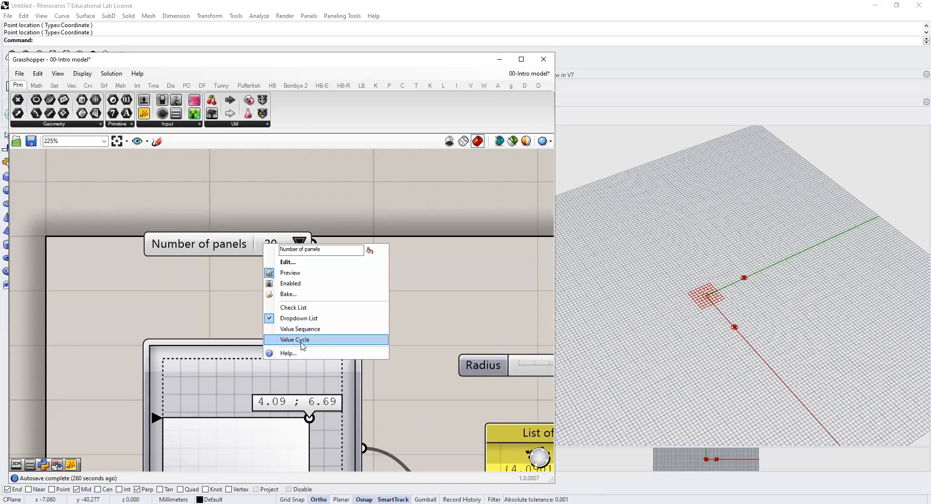
click(293, 308)
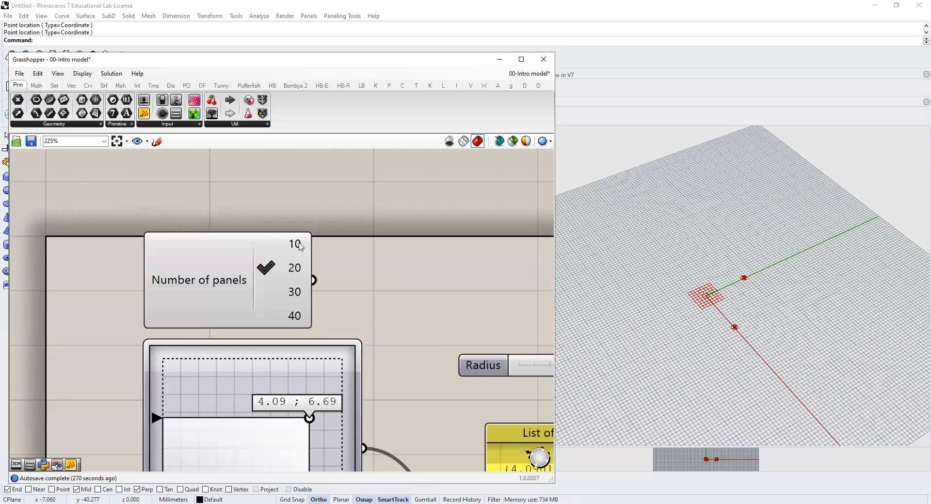
Step: Tick 10 and 40 in the "Number of panels" check list in addition to 20
right_click(268, 252)
double_click(268, 251)
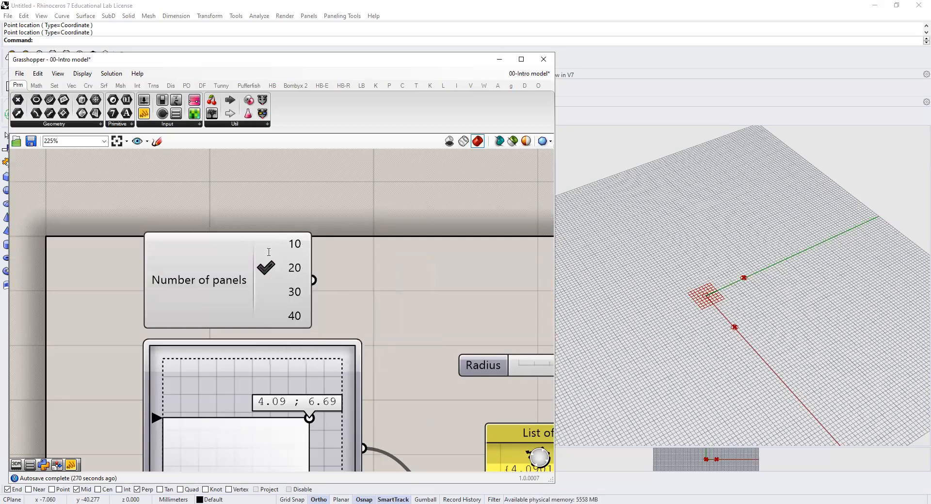
click(268, 245)
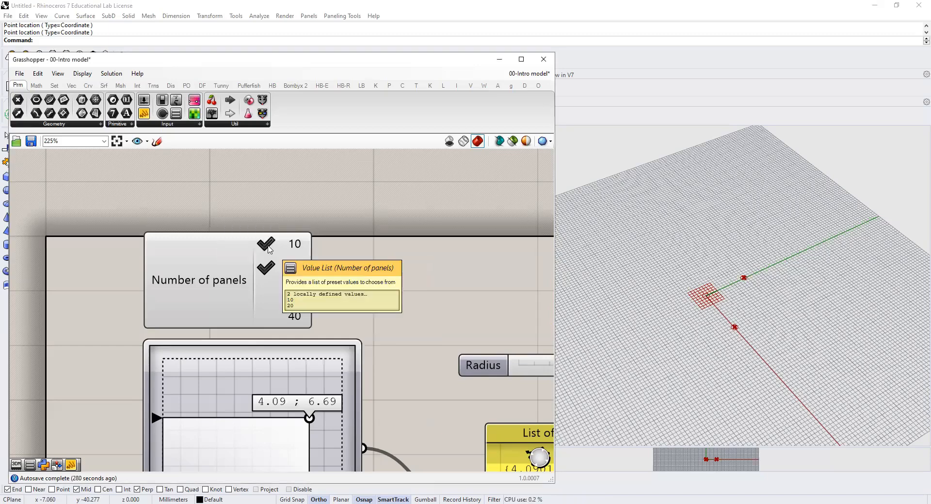
click(272, 318)
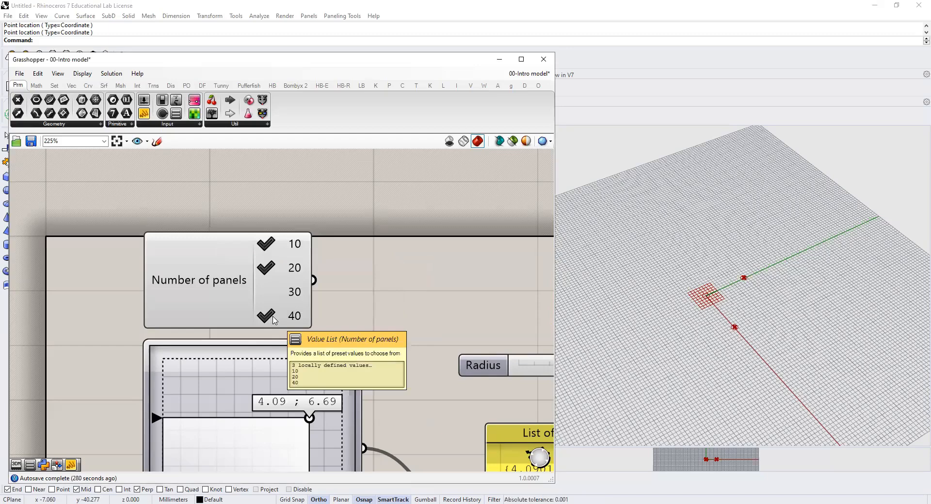
Step: Switch the "Number of panels" Value List to Value Sequence mode and advance its value to 40
right_click(258, 275)
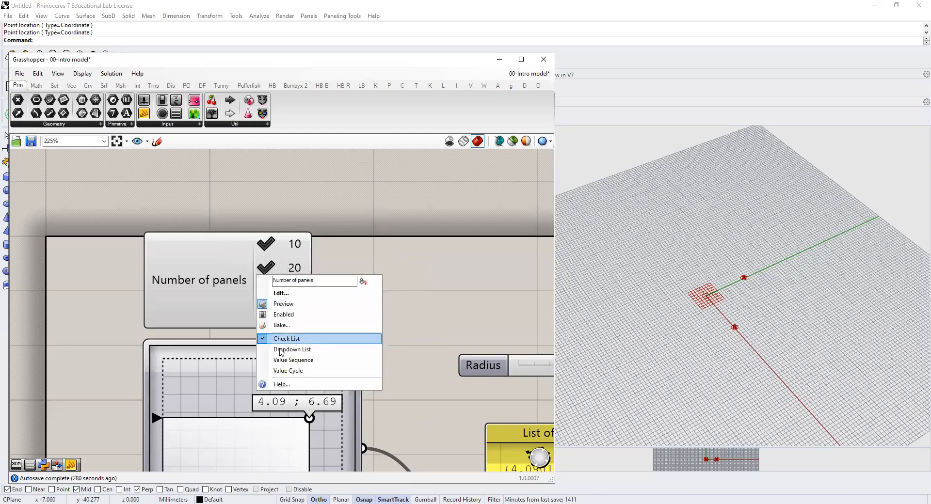
click(286, 360)
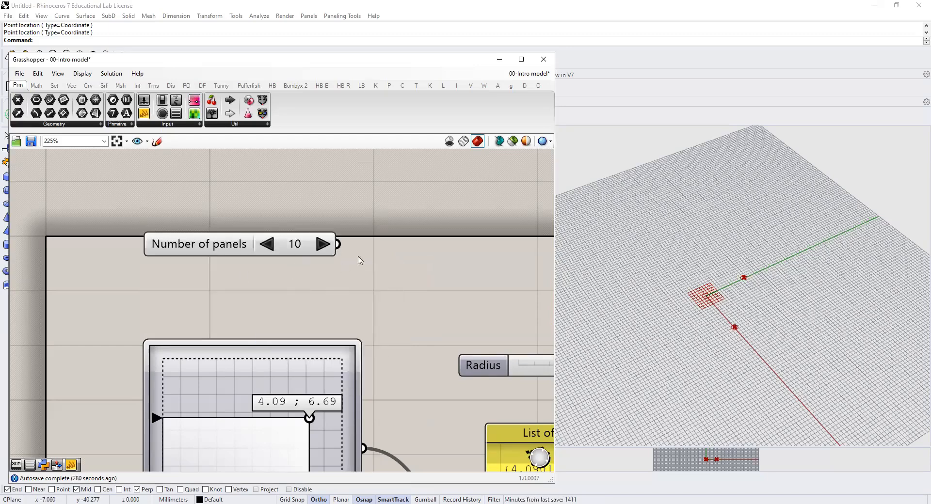
click(323, 251)
click(209, 248)
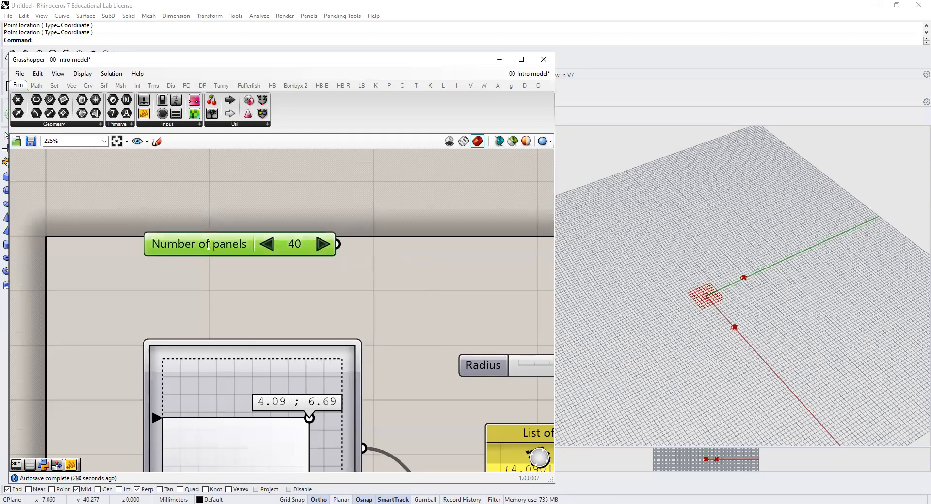
double_click(208, 245)
right_click(241, 251)
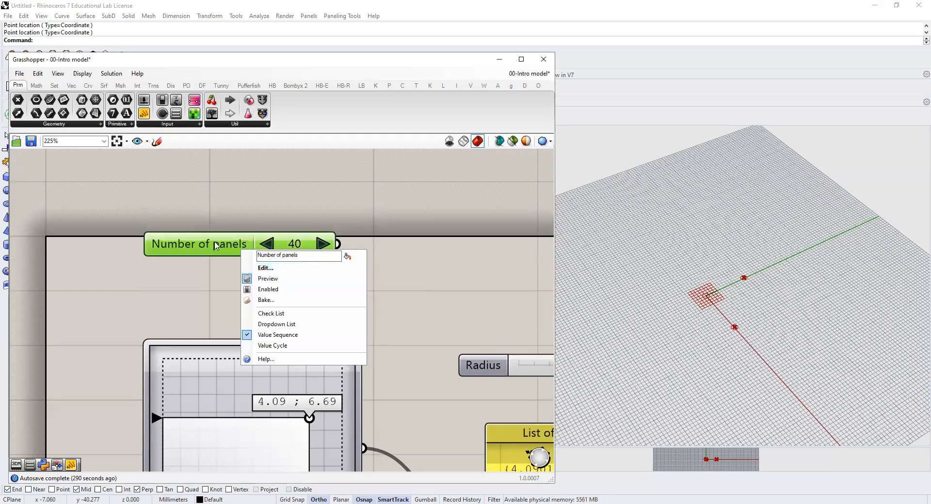
click(214, 244)
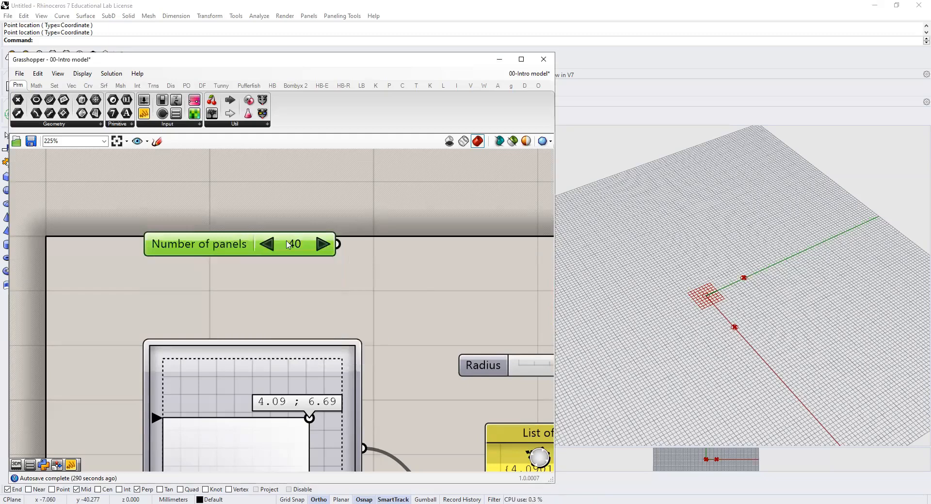
Step: Step the value sequence back to 10 and return the "Number of panels" component to Dropdown List mode
click(265, 244)
click(265, 244)
click(264, 244)
click(255, 263)
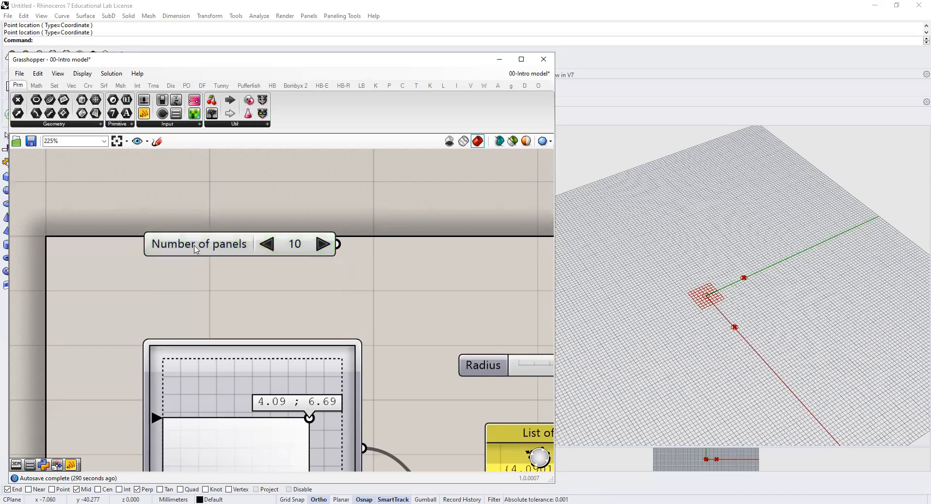
right_click(268, 241)
click(286, 316)
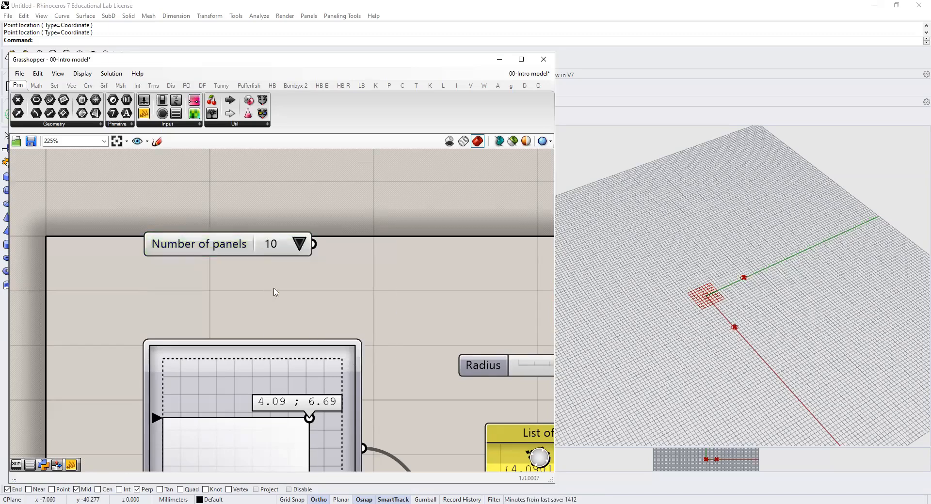
Step: Replace the constants of the "Number of panels" Value List with Wood, Concrete and Steel on separate lines
click(255, 243)
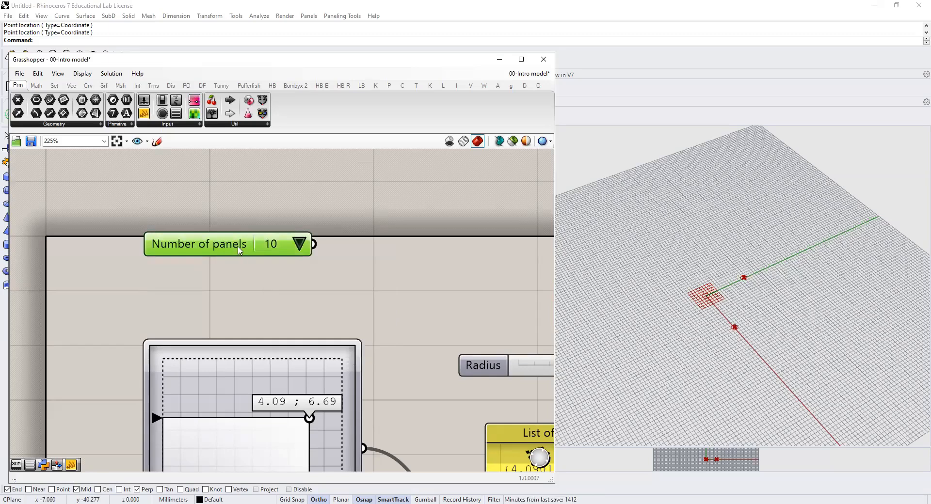
double_click(237, 250)
double_click(202, 242)
key(ctrl+a)
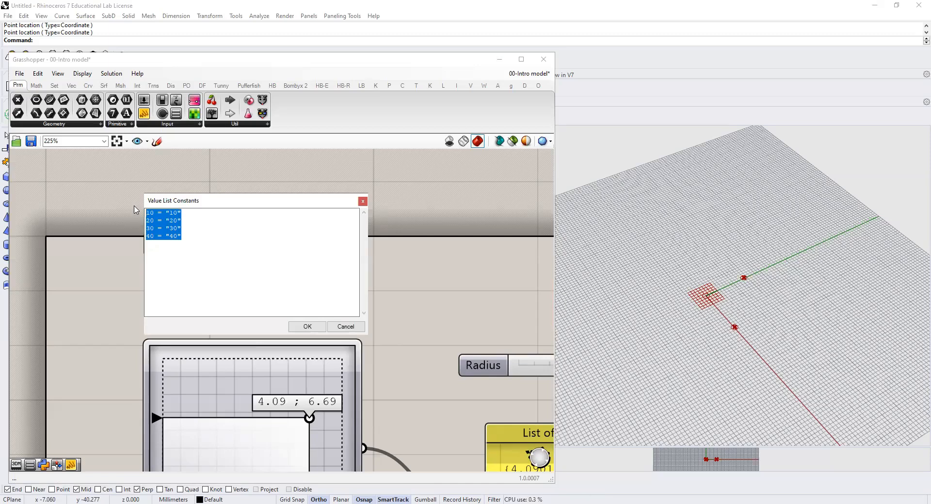
text(Wood)
key(Return)
text(CONCRETE)
key(Return)
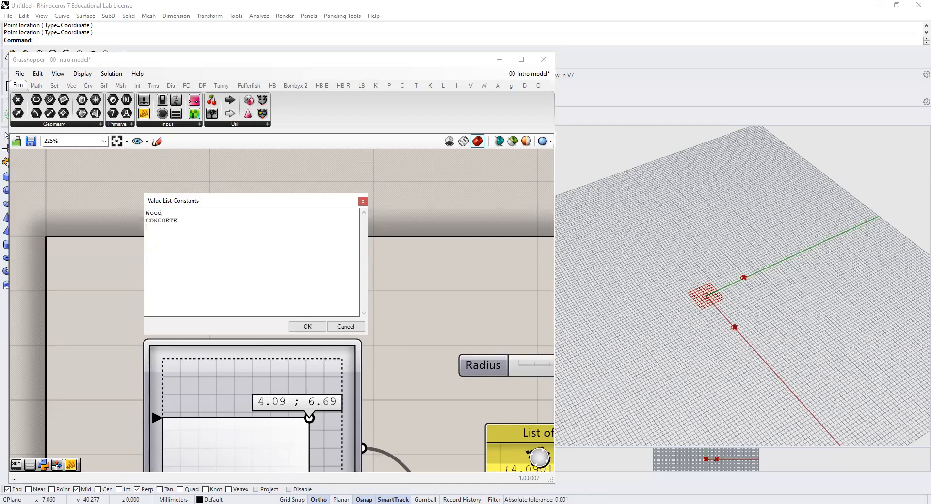
key(BackSpace)
key(BackSpace)
key(BackSpace)
text(oncrete)
key(Return)
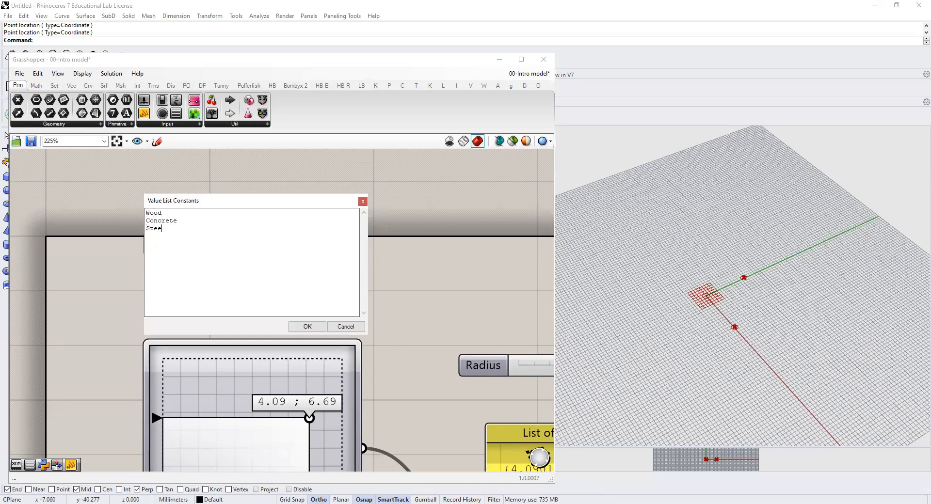
click(307, 327)
click(328, 240)
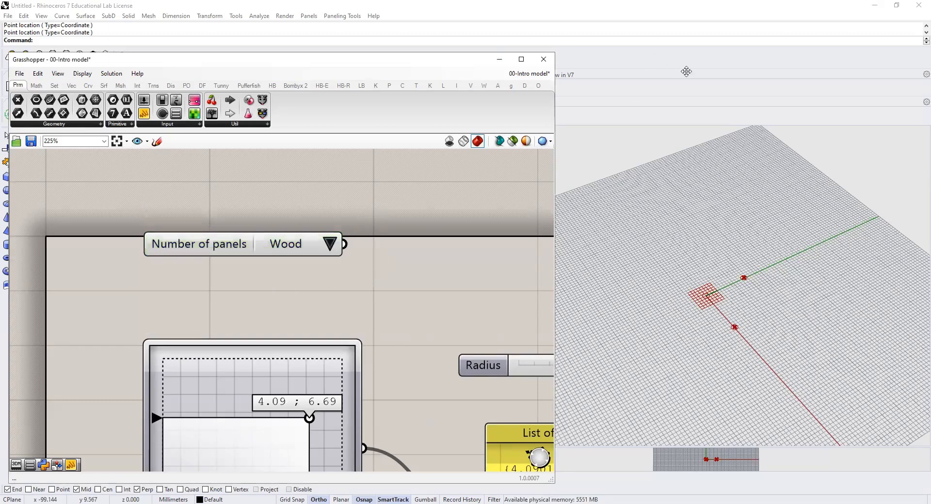
Step: Examine the Circle component's inputs and output, and browse the Vector, Maths, Mesh and Surface component categories
scroll(345, 247, down, 1)
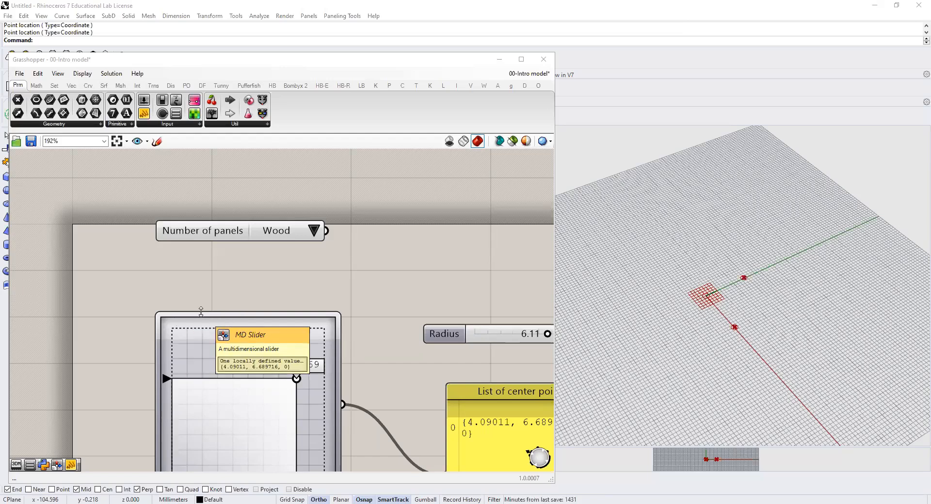
scroll(201, 313, down, 3)
scroll(201, 315, down, 2)
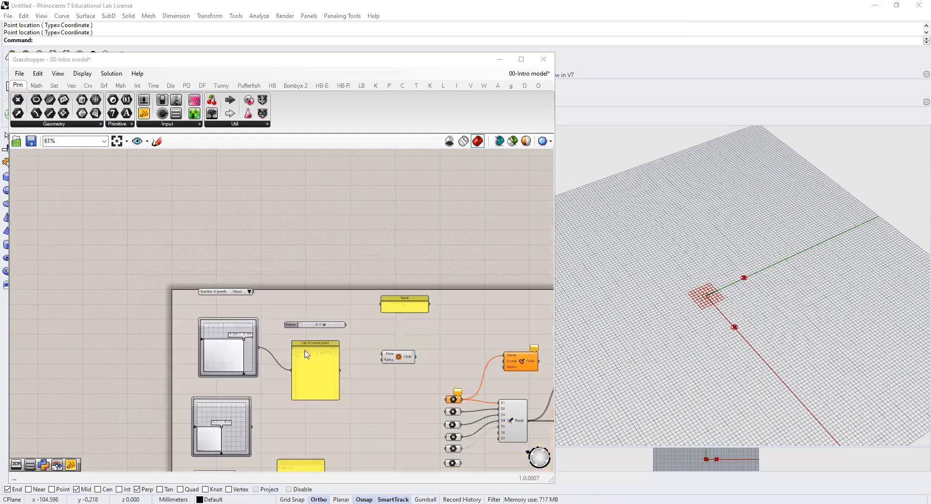
scroll(366, 344, up, 4)
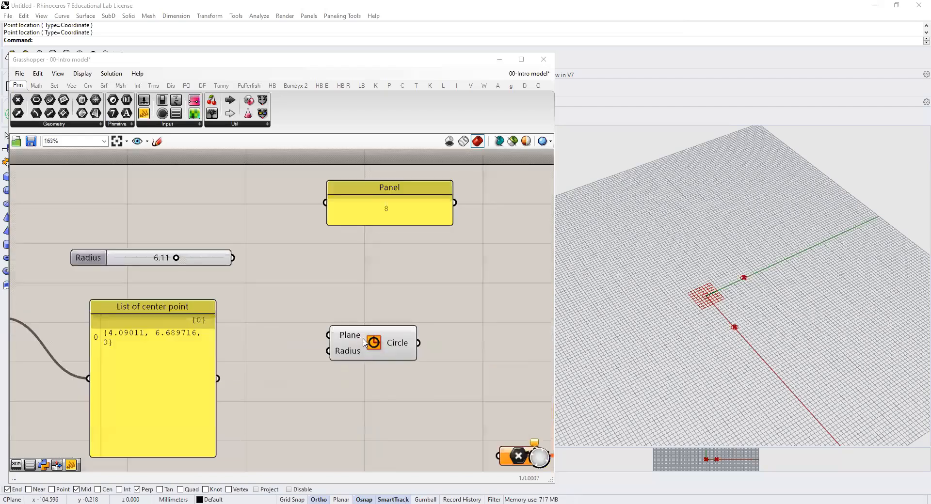
click(365, 342)
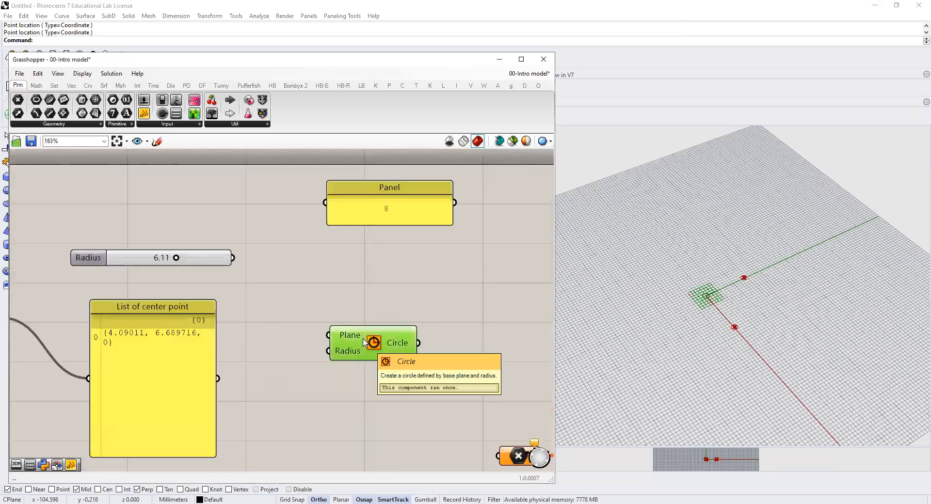
click(74, 87)
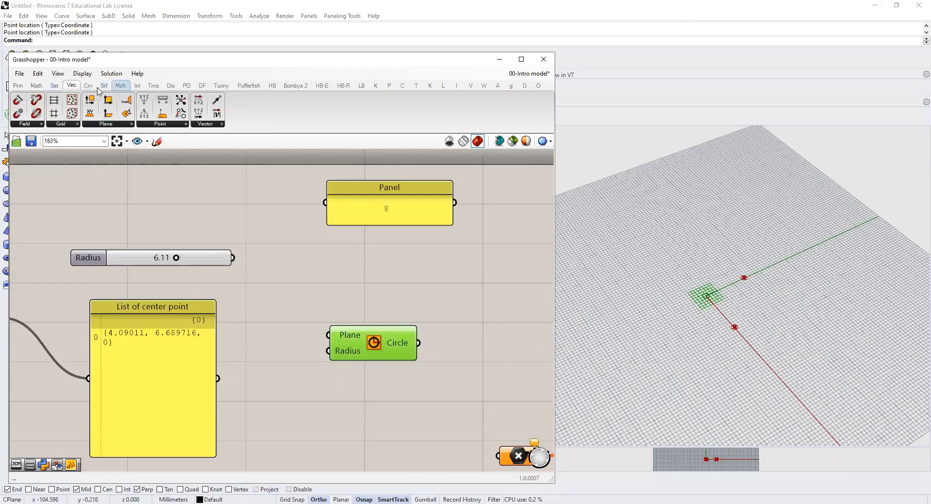
click(40, 85)
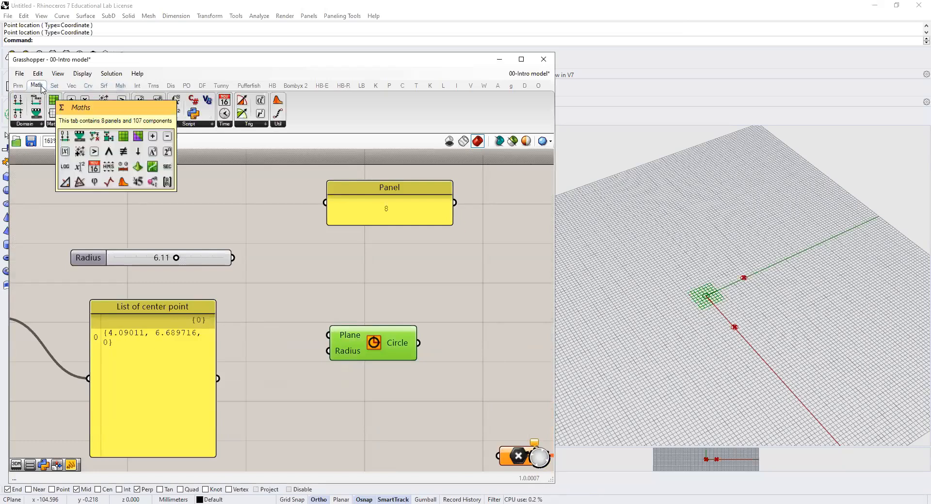
click(121, 85)
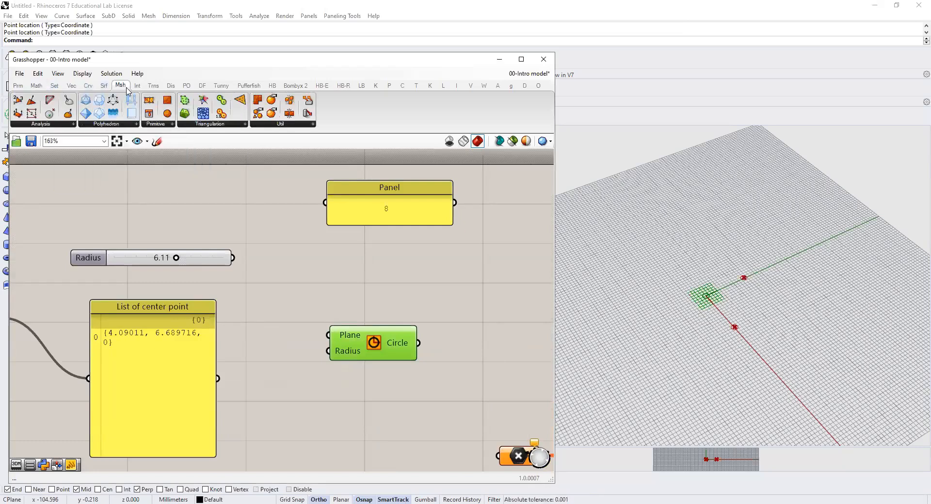
click(104, 85)
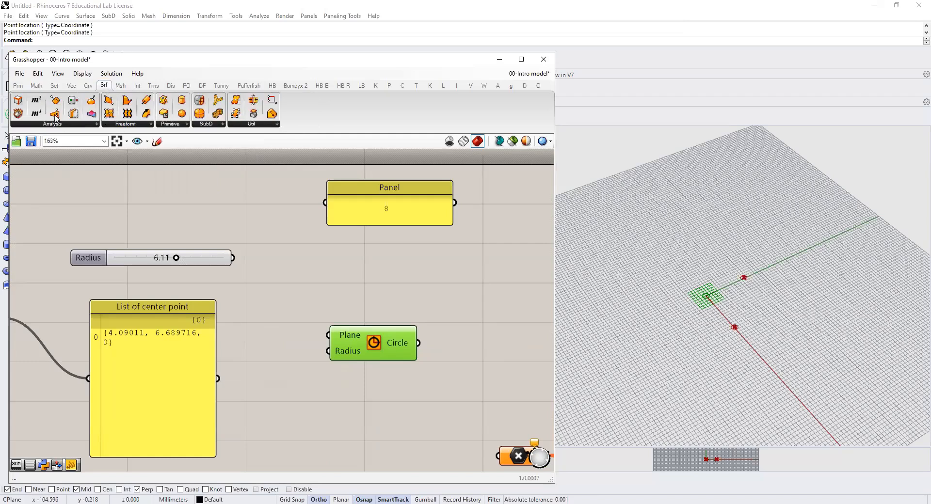
Step: Place a Box Properties component above the Circle to view its input and outputs, and delete it again
click(97, 124)
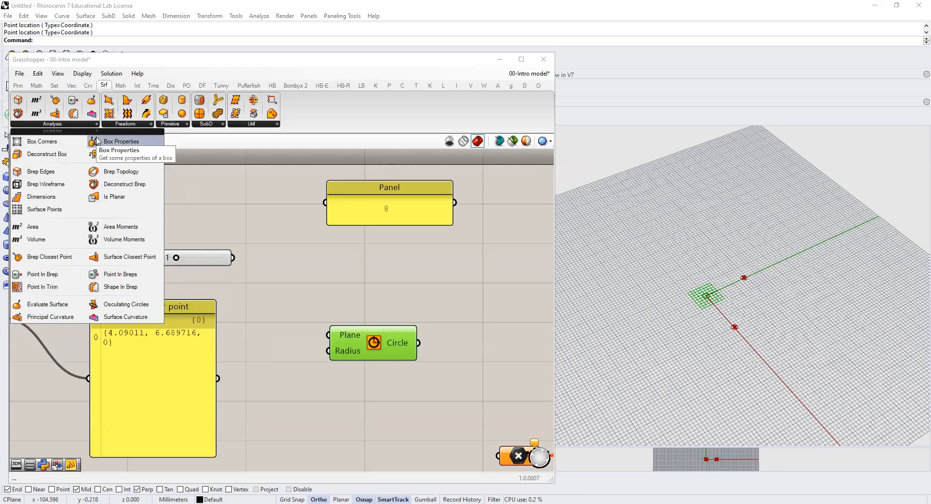
drag(113, 144, 324, 284)
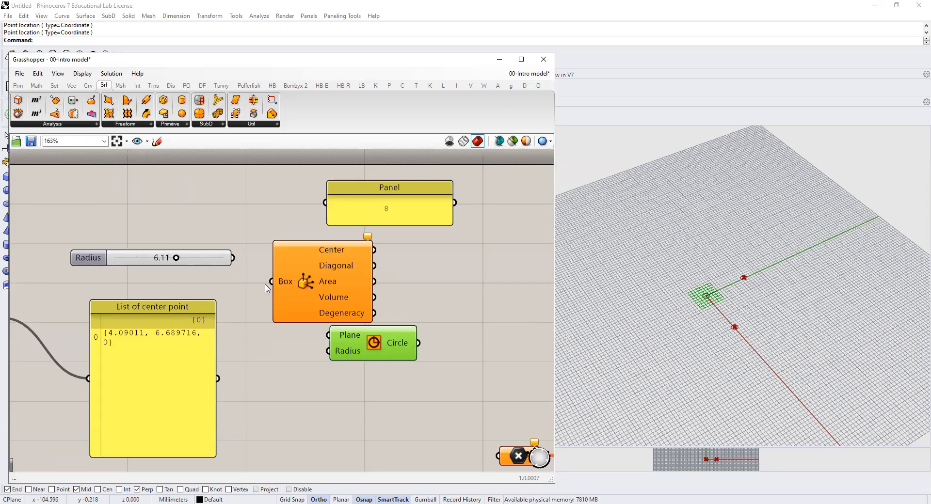
drag(307, 285, 408, 287)
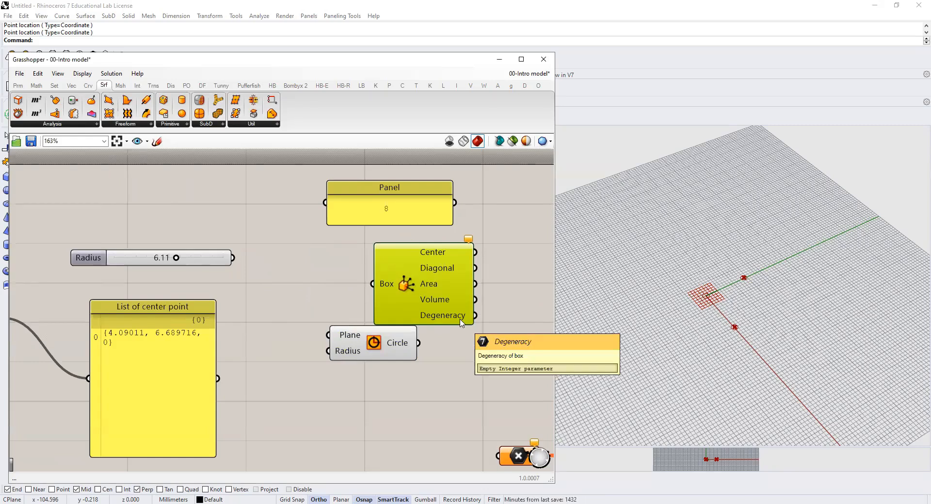
key(Delete)
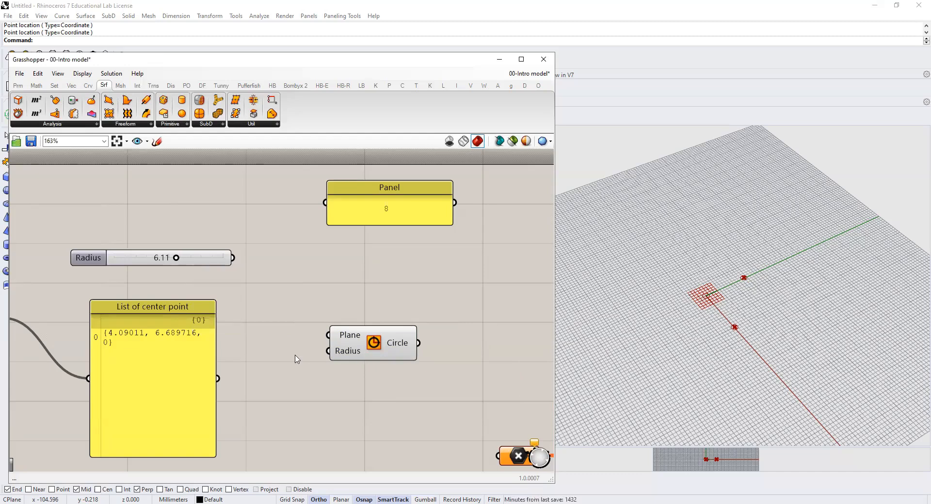
scroll(327, 299, down, 3)
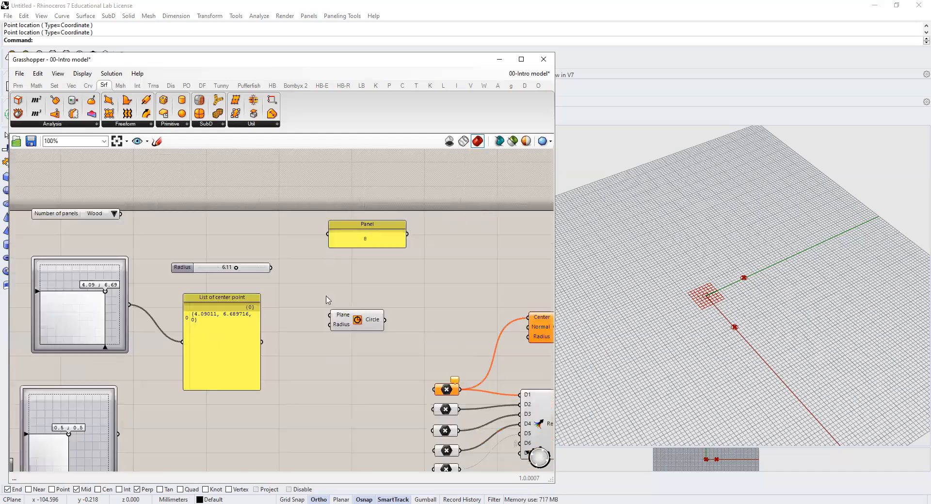
scroll(328, 299, down, 3)
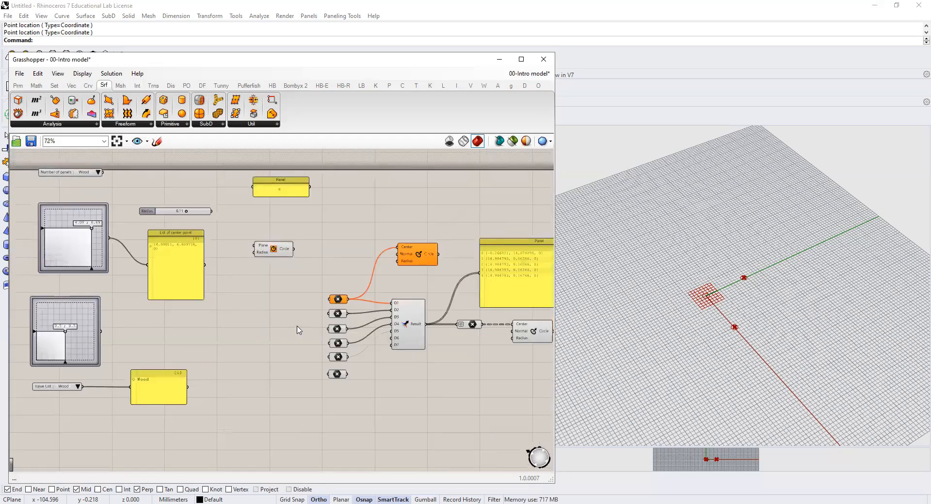
scroll(262, 326, up, 1)
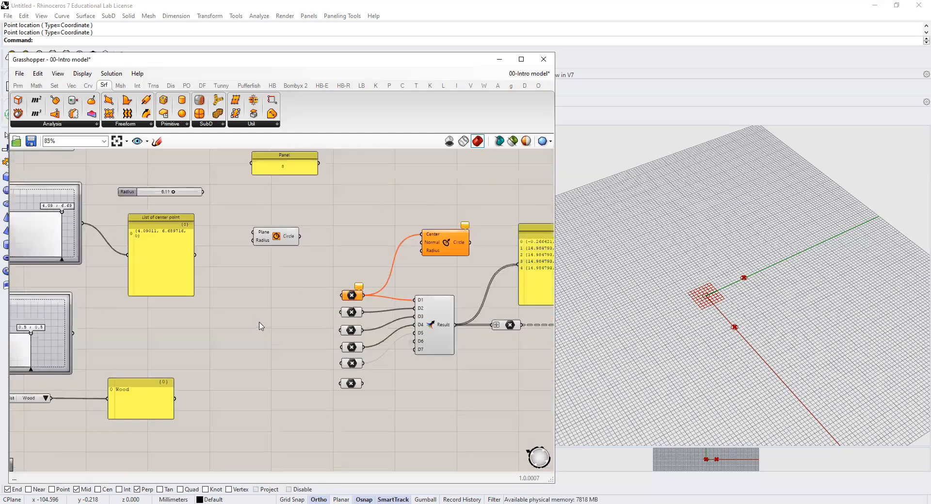
scroll(262, 327, up, 1)
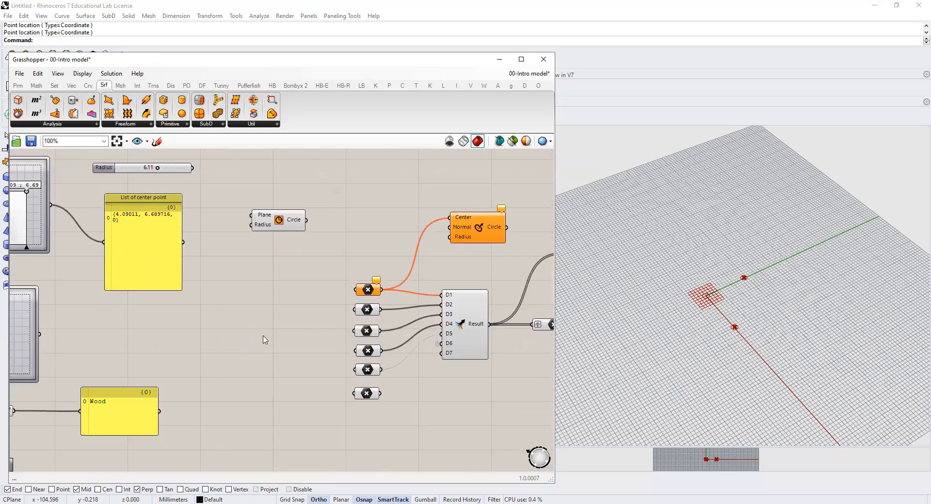
right_drag(265, 339, 333, 306)
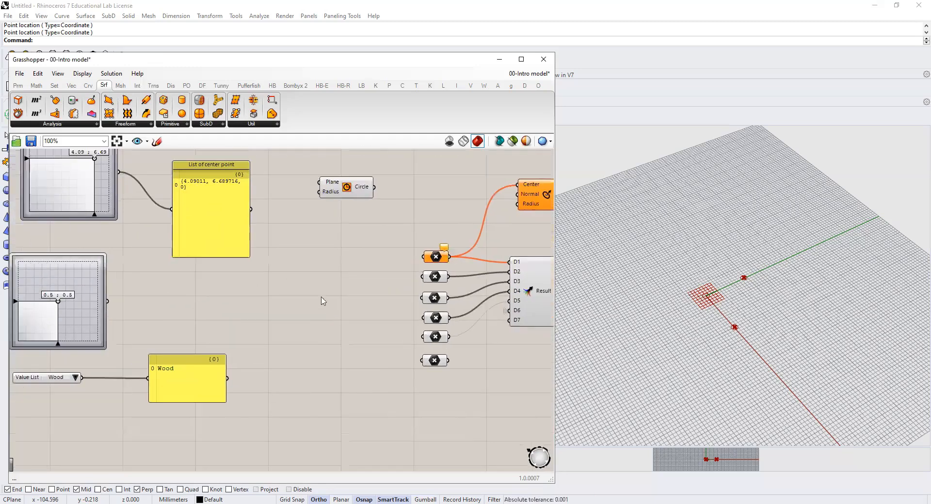
Step: Add a Point parameter in the empty space below the Circle component and check its warning
double_click(299, 286)
text(poin)
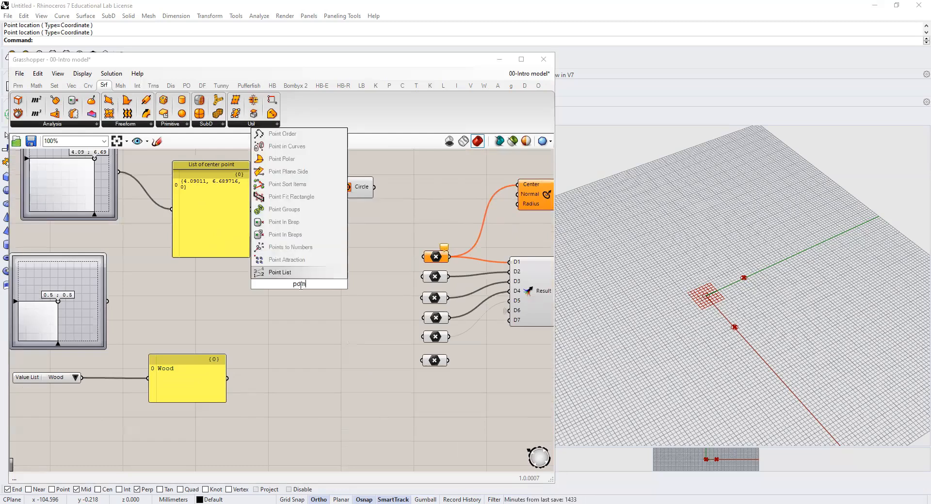
text(t)
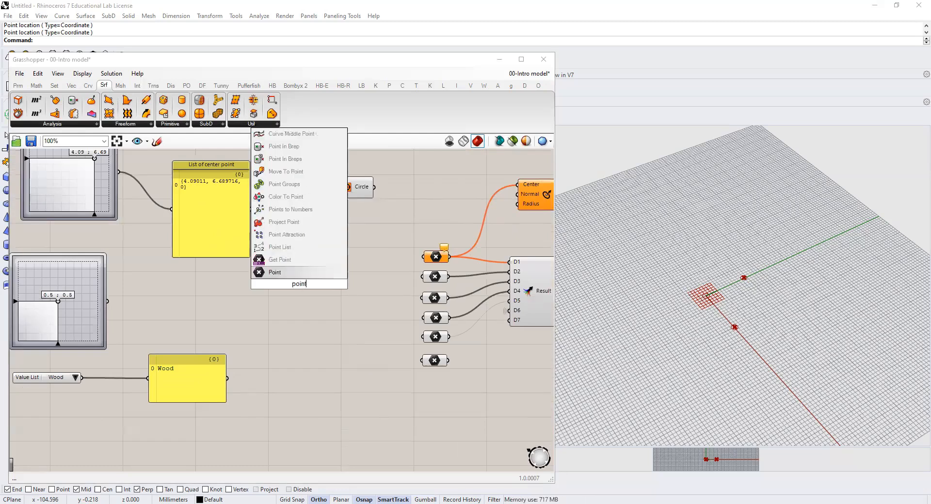
click(309, 275)
scroll(299, 291, up, 3)
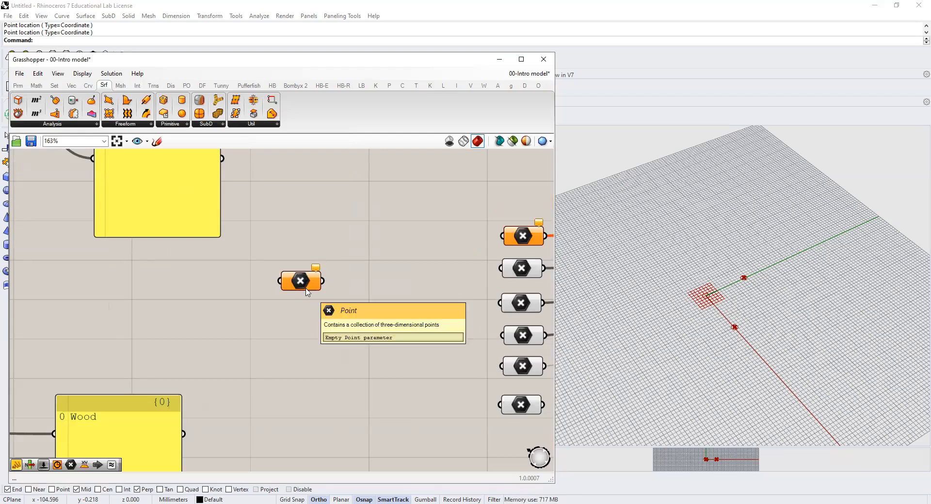
scroll(314, 276, up, 3)
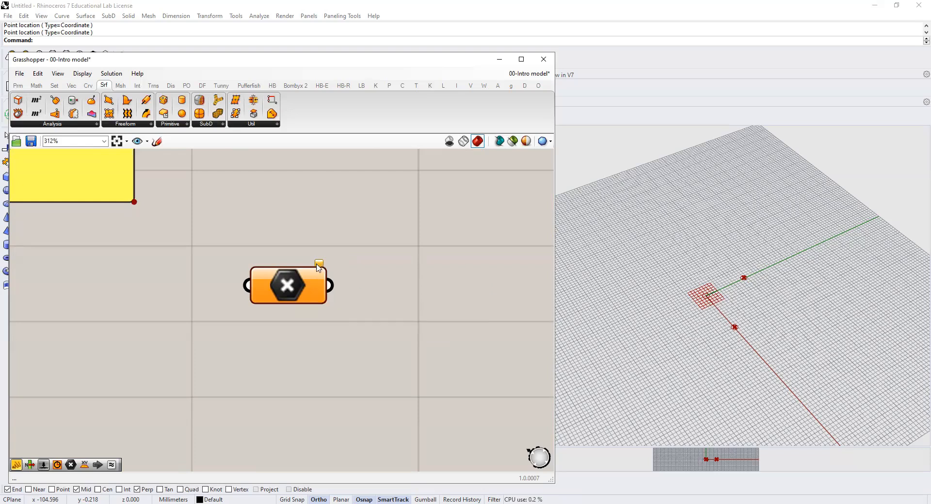
mouse_move(318, 266)
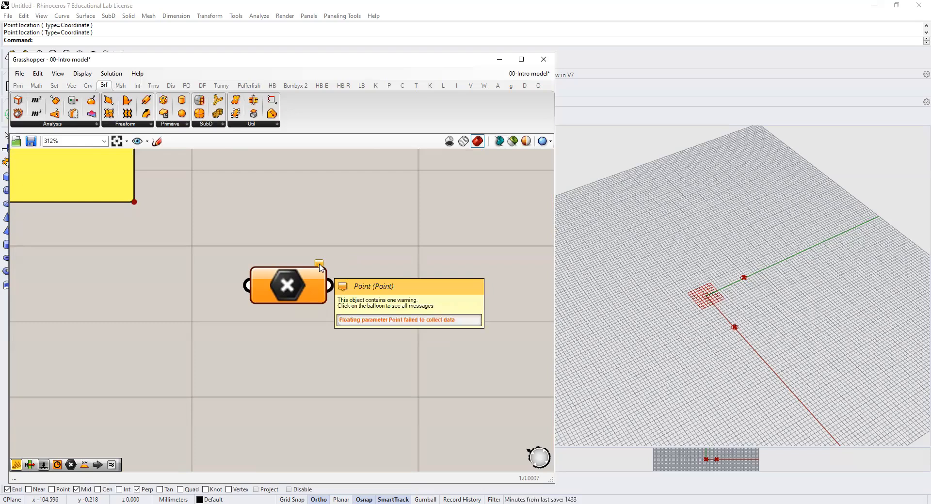
Step: Set one point for the new Point parameter by picking a location near the green axis in the Perspective view
right_click(292, 291)
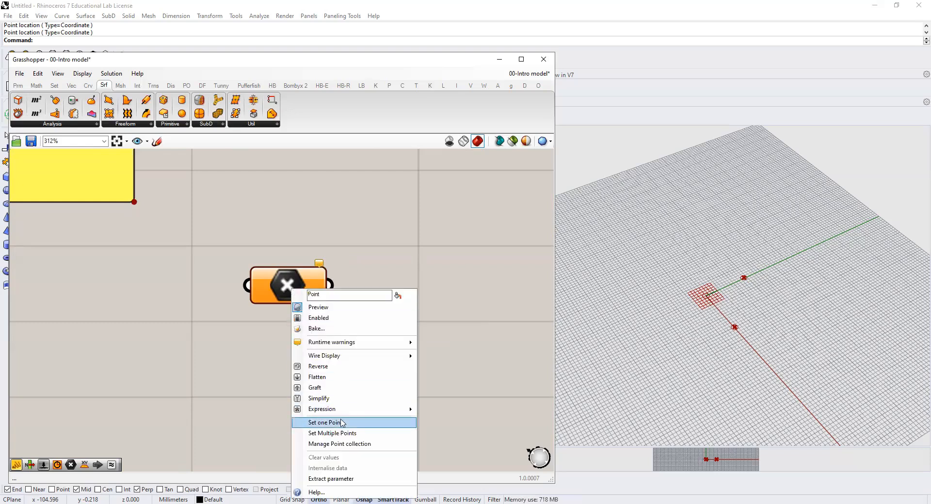
click(292, 283)
right_click(292, 286)
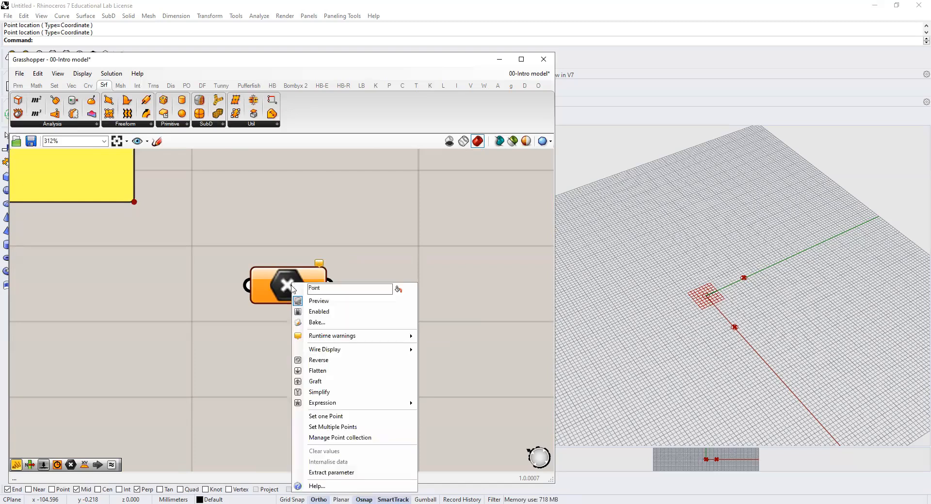
click(324, 417)
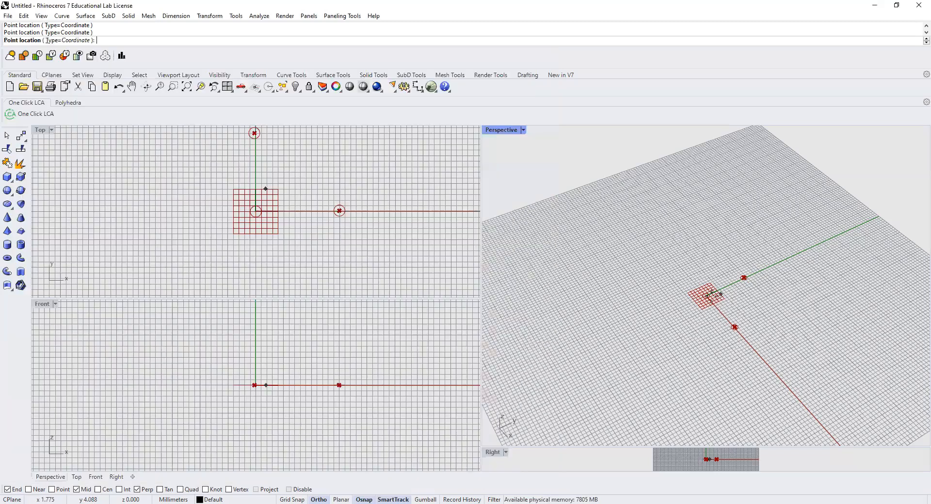
click(770, 279)
right_click(300, 288)
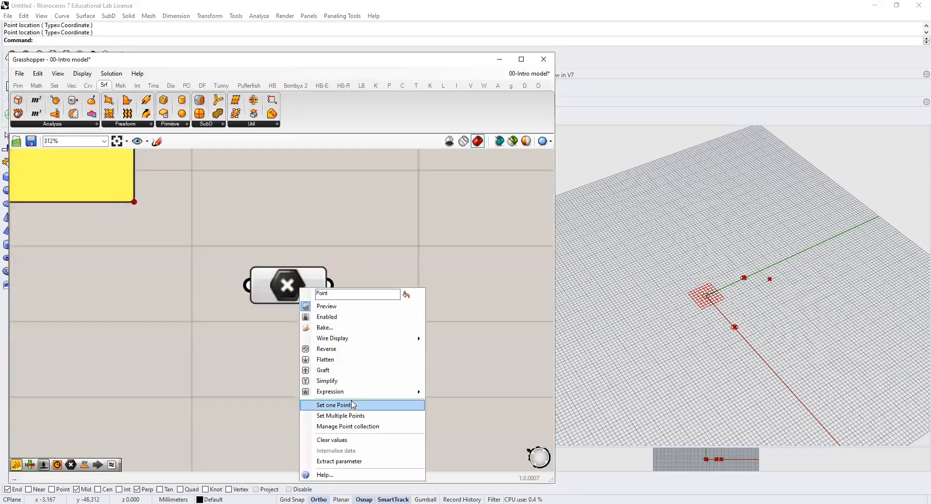
click(164, 338)
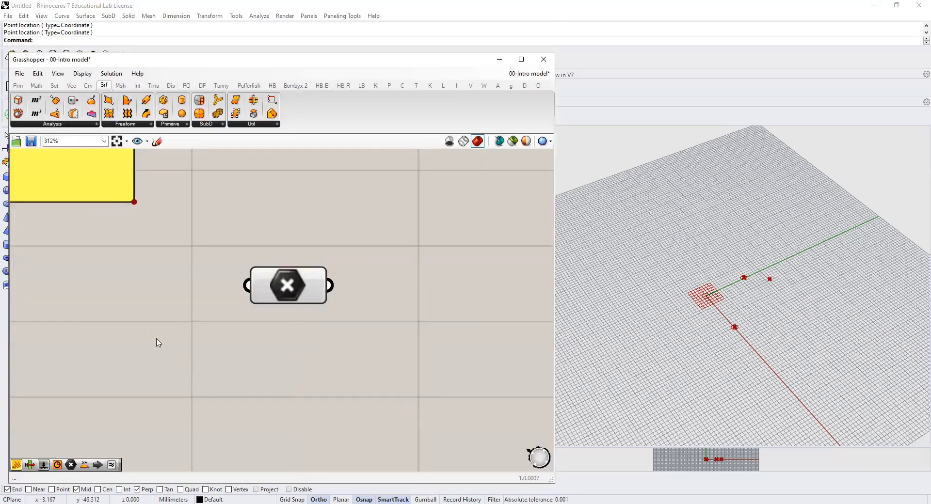
Step: Add a panel containing {0,0,0} beside the new Point parameter
scroll(238, 347, down, 5)
right_drag(189, 337, 266, 322)
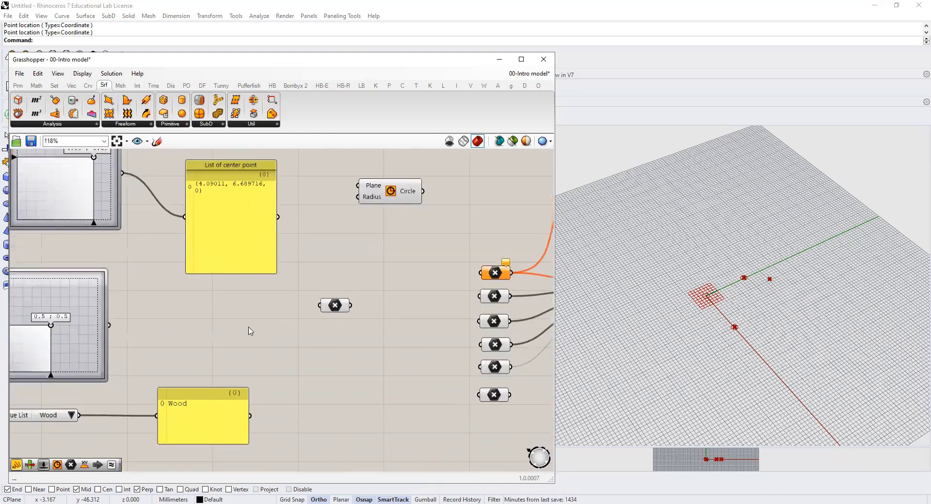
scroll(278, 325, down, 4)
scroll(306, 325, up, 2)
drag(393, 167, 265, 318)
scroll(264, 318, up, 5)
double_click(264, 318)
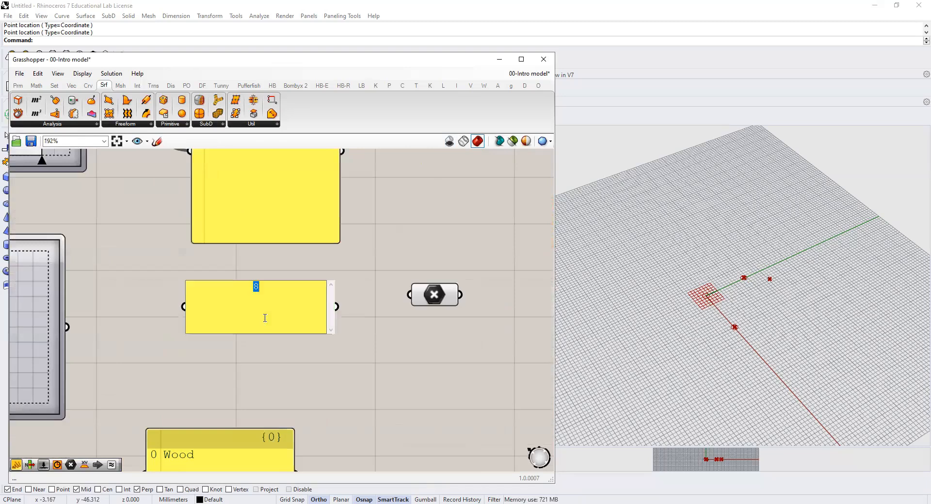
text({0,0)
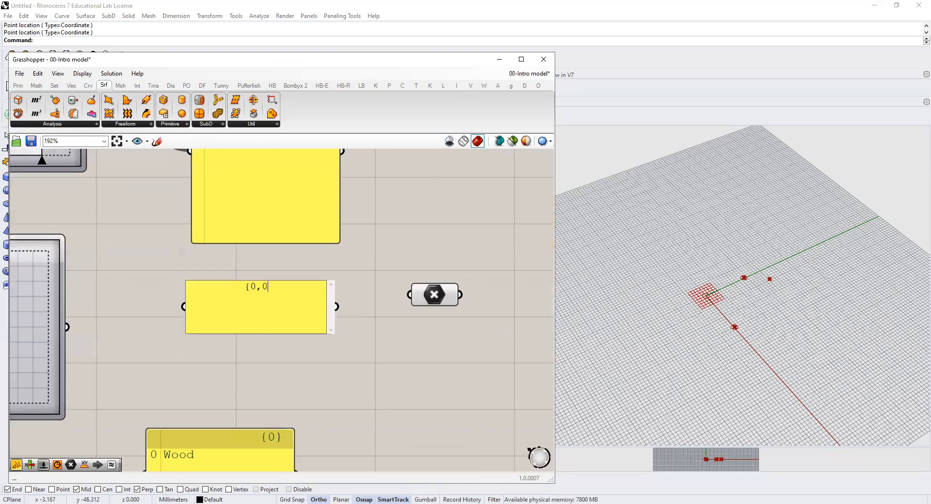
text(,0})
click(343, 373)
Step: Connect the {0,0,0} panel to the Point parameter's input and check the value it inherits
drag(336, 306, 408, 295)
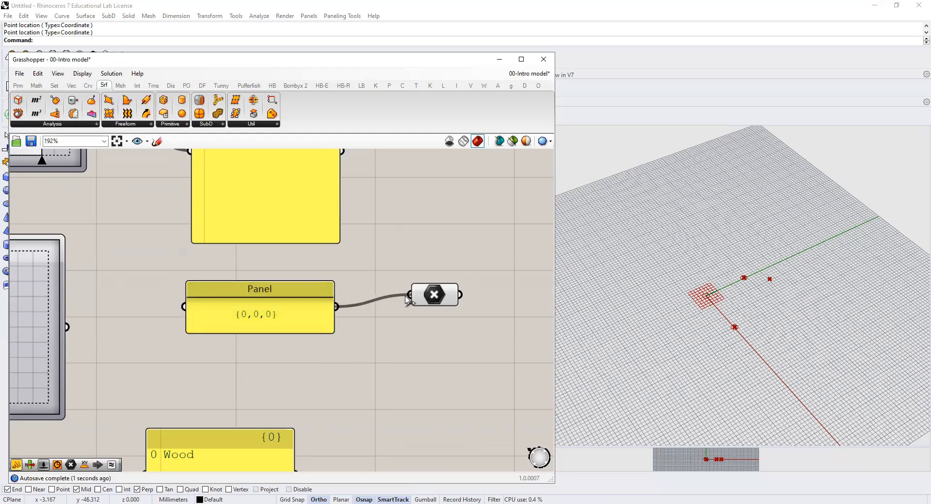
mouse_move(433, 297)
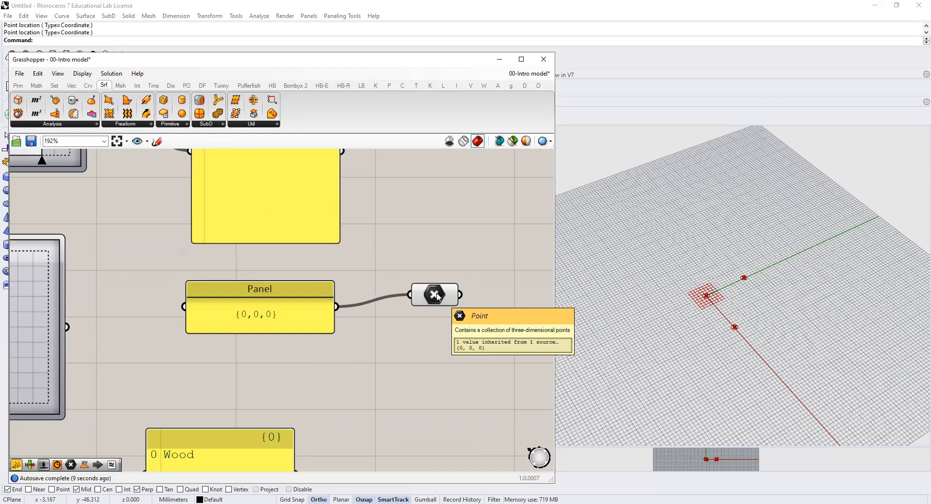
click(437, 296)
scroll(388, 340, down, 5)
click(388, 342)
scroll(388, 342, up, 4)
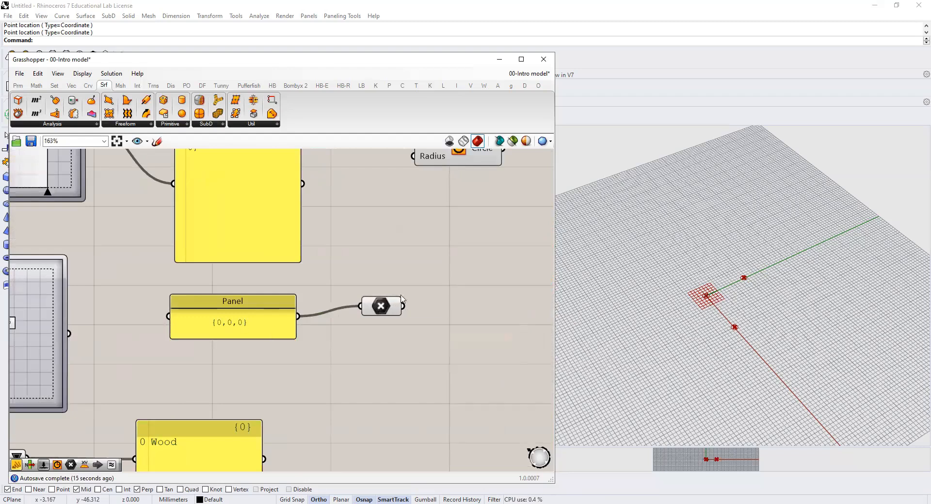
mouse_move(390, 313)
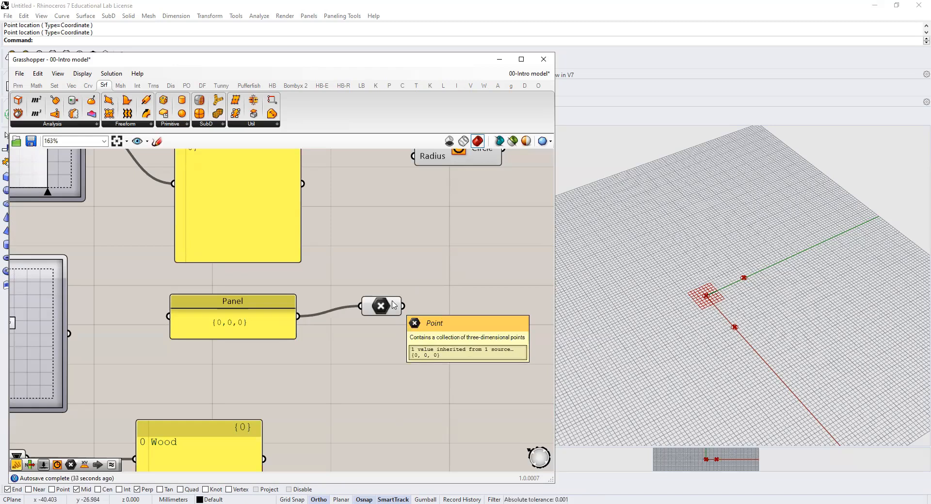
Step: Examine the Circle component's Radius input and compare it with the Circle CNR component's Center, Normal and Radius inputs
scroll(394, 304, down, 5)
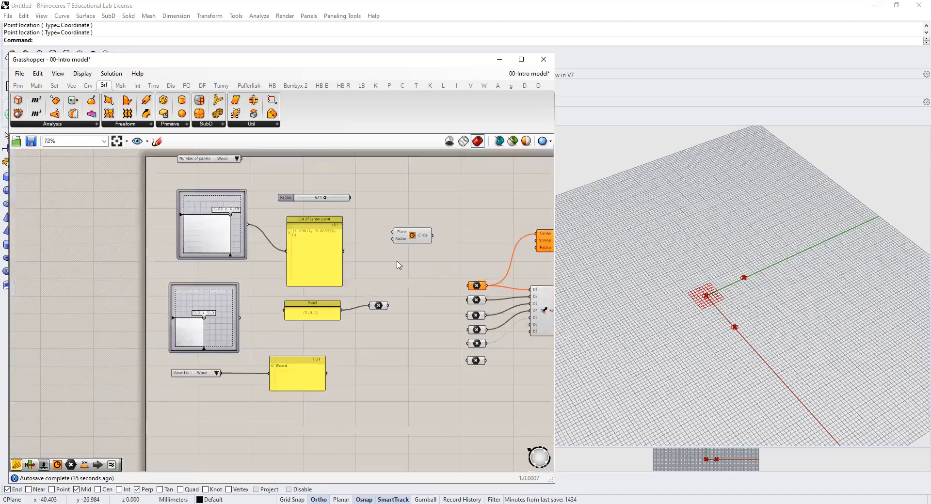
scroll(399, 265, up, 5)
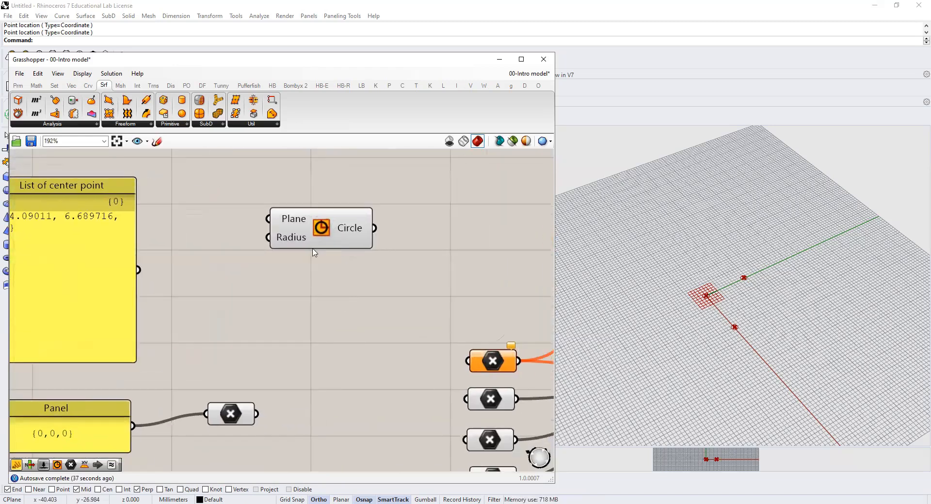
scroll(314, 252, down, 3)
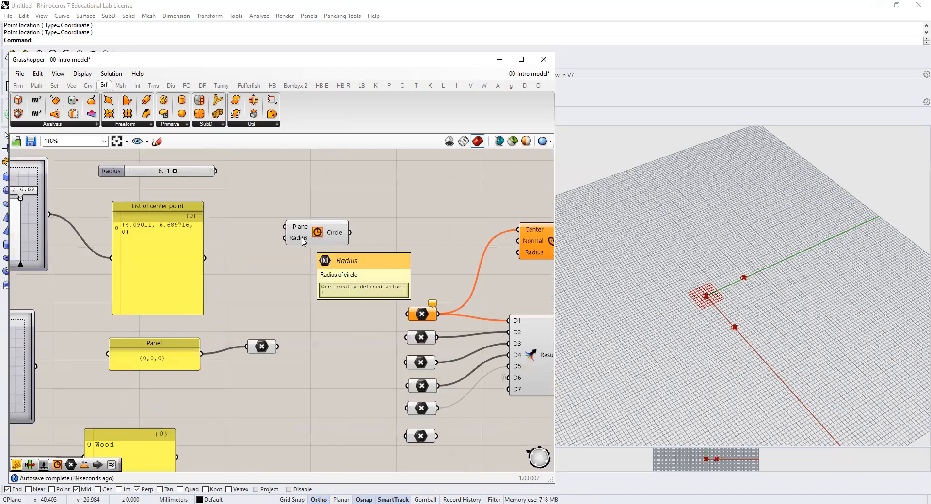
scroll(272, 274, down, 3)
scroll(507, 339, up, 3)
scroll(447, 328, down, 3)
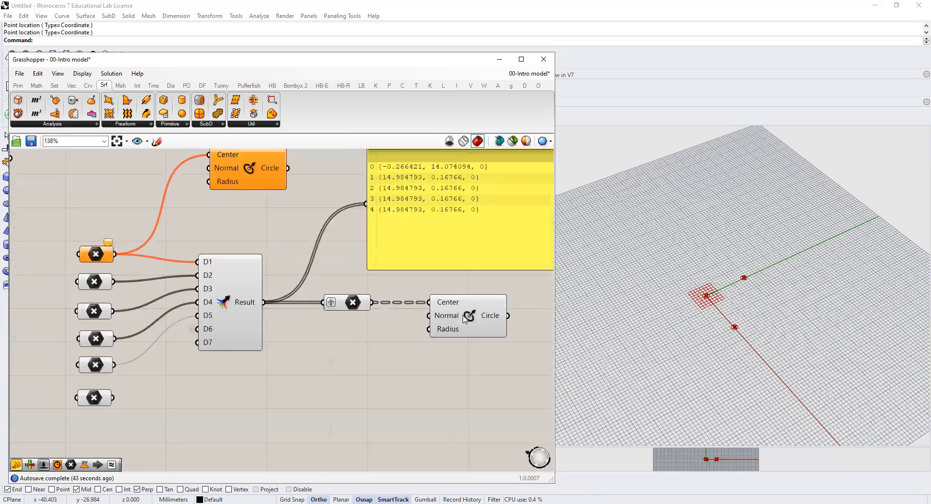
click(467, 318)
scroll(483, 325, up, 3)
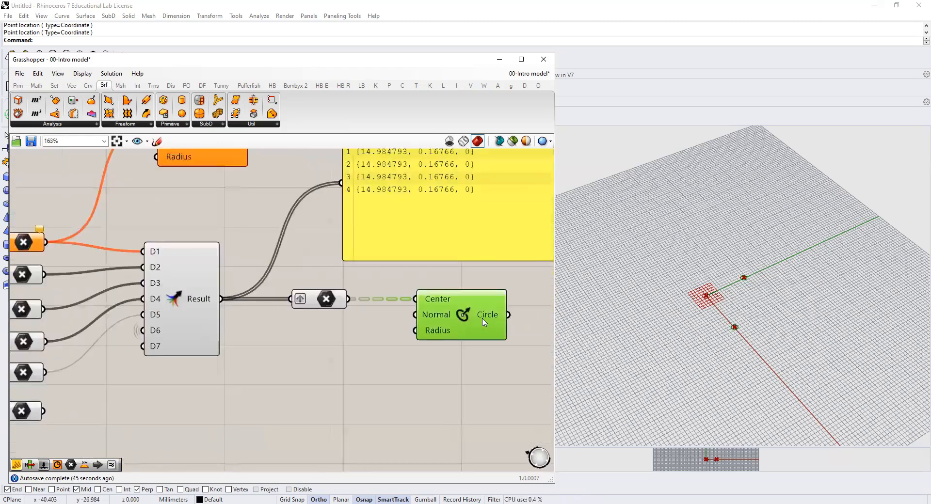
click(461, 369)
scroll(487, 317, up, 1)
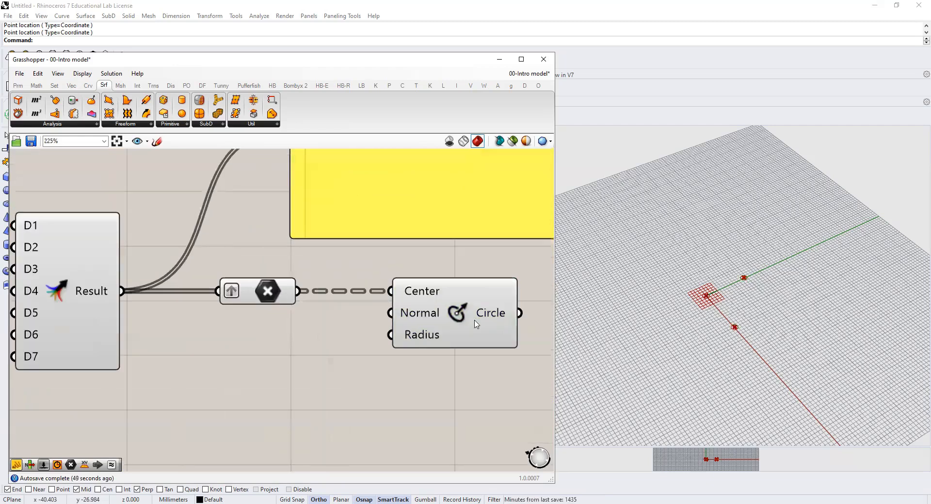
scroll(360, 333, down, 4)
scroll(360, 333, up, 2)
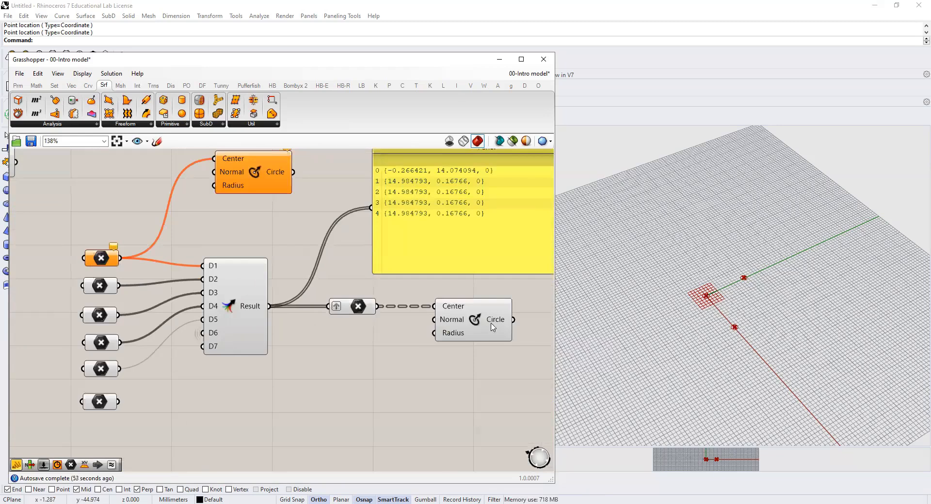
scroll(506, 319, up, 2)
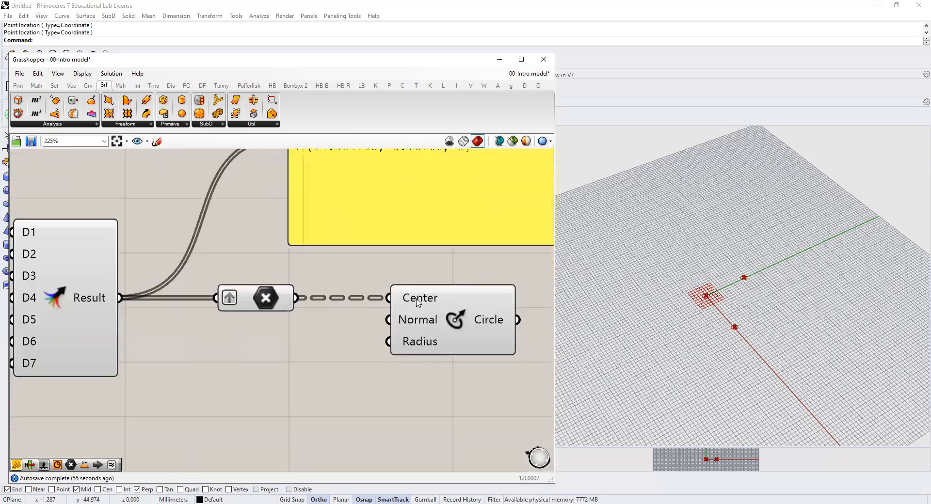
mouse_move(418, 302)
mouse_move(461, 312)
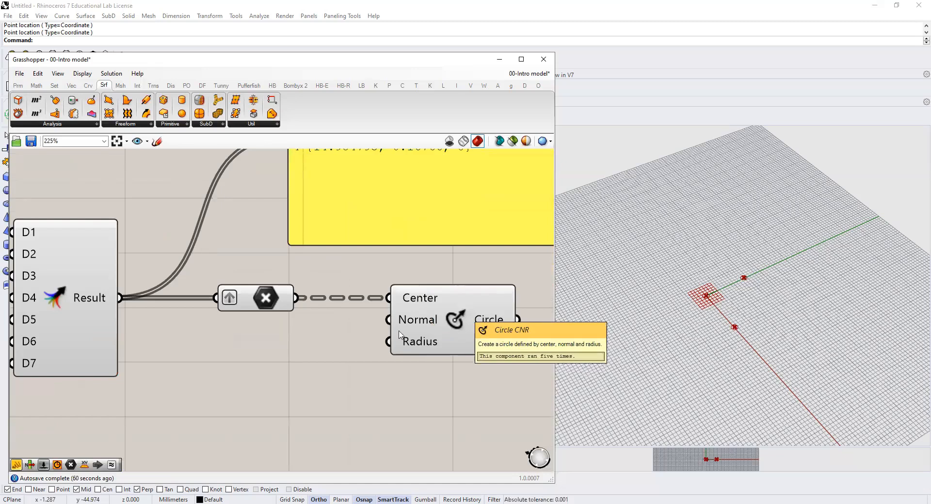
Step: Move the plane-based Circle component up beside the Radius slider and connect the slider to its Radius input
scroll(425, 302, down, 4)
right_drag(82, 296, 343, 310)
scroll(243, 310, up, 2)
scroll(421, 313, down, 3)
scroll(397, 225, up, 1)
drag(396, 223, 423, 362)
scroll(425, 366, up, 3)
drag(418, 397, 356, 203)
scroll(310, 378, down, 4)
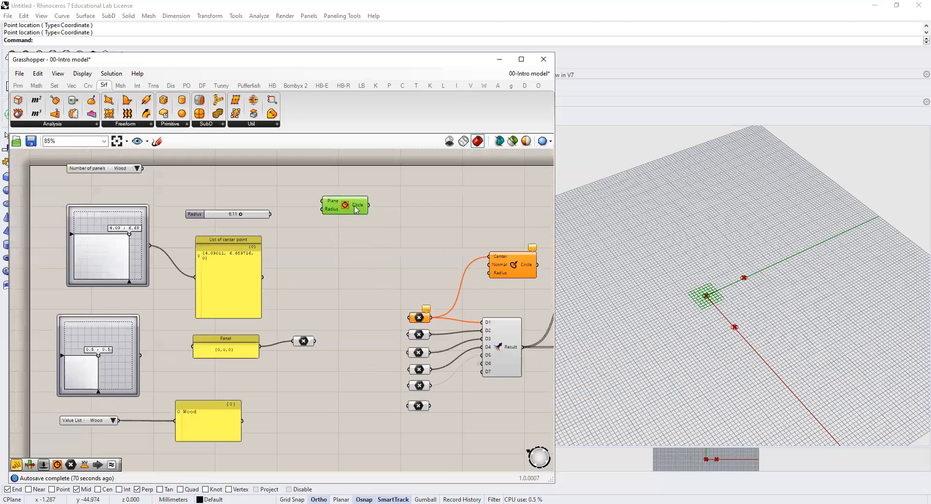
scroll(290, 216, up, 3)
drag(252, 216, 351, 207)
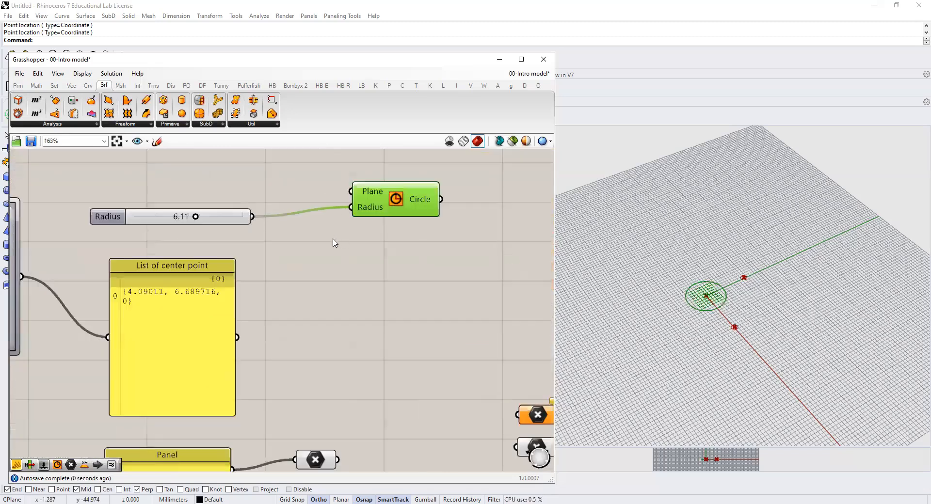
Step: Set the Radius slider to 8.91
drag(210, 222, 268, 199)
scroll(360, 213, up, 3)
click(429, 289)
right_drag(430, 289, 359, 329)
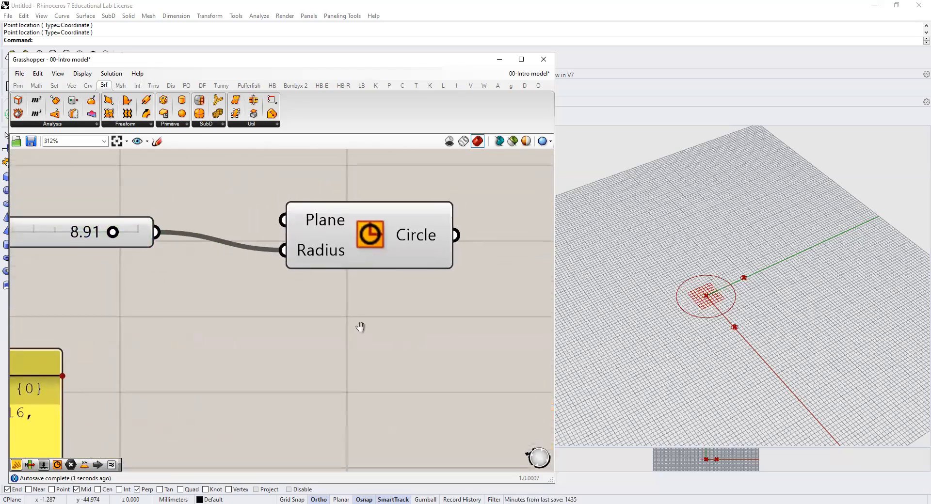
Step: Turn off the viewport preview of the Circle component
click(382, 250)
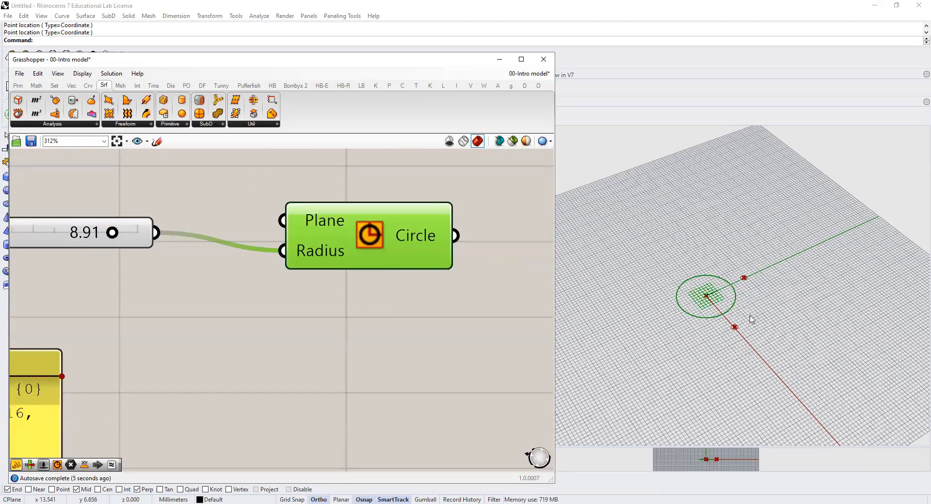
right_click(399, 229)
middle_click(369, 240)
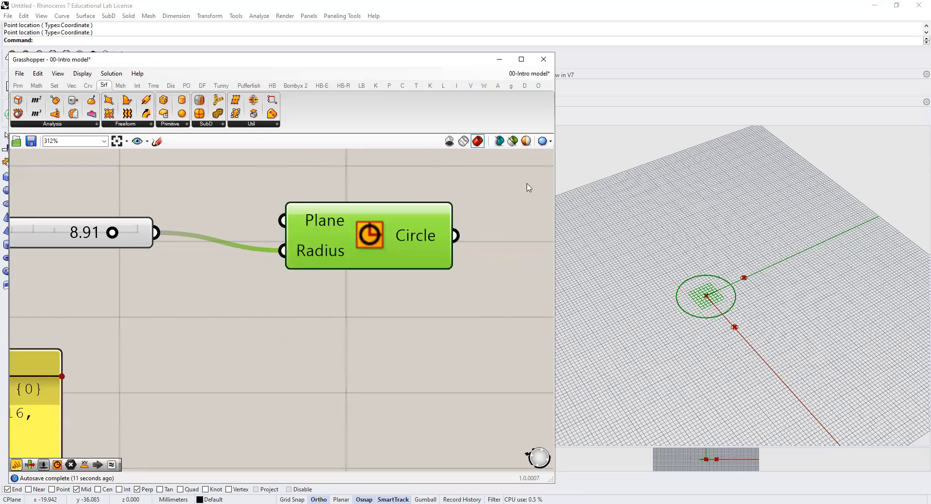
right_click(371, 234)
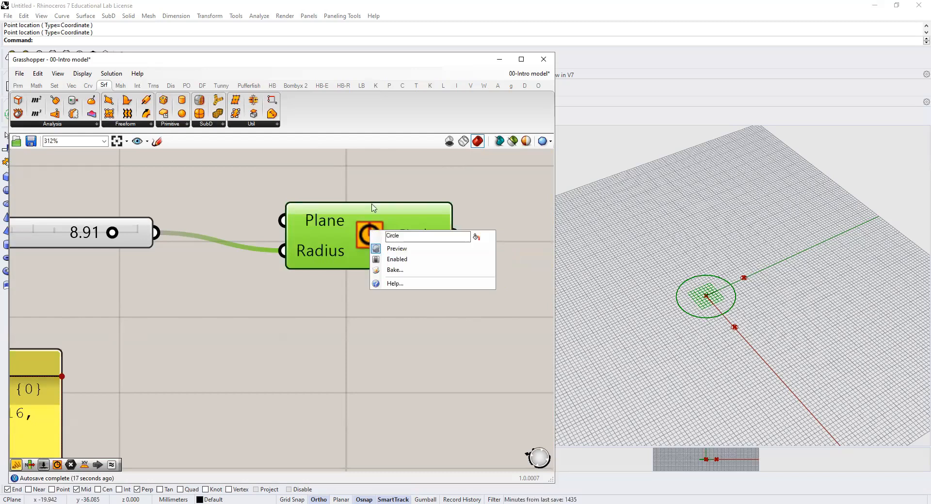
click(378, 251)
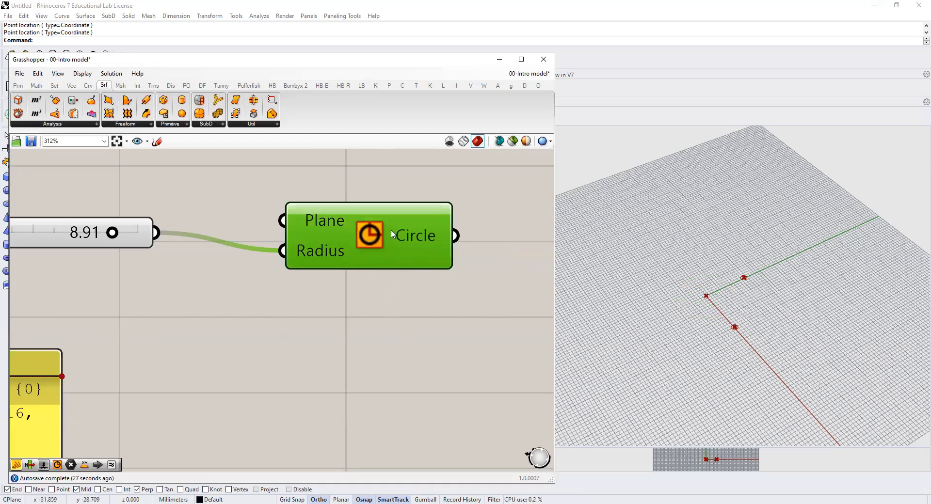
click(437, 307)
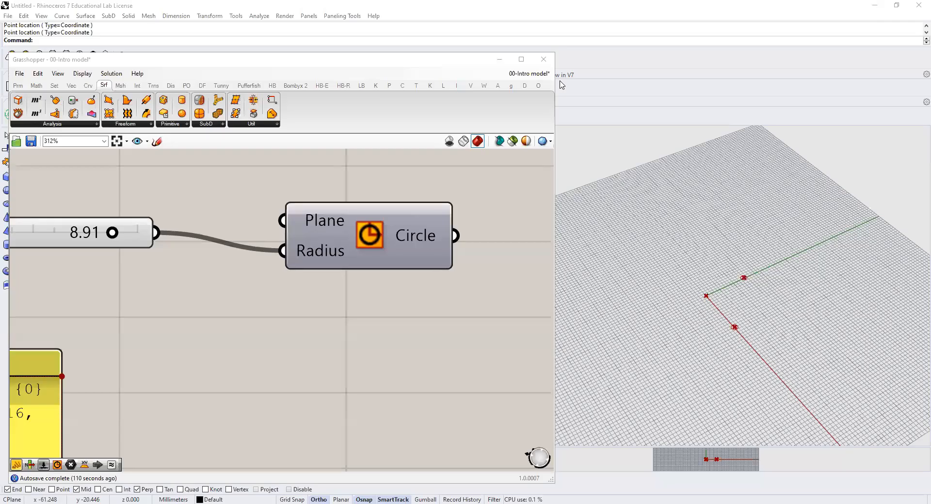
mouse_move(410, 212)
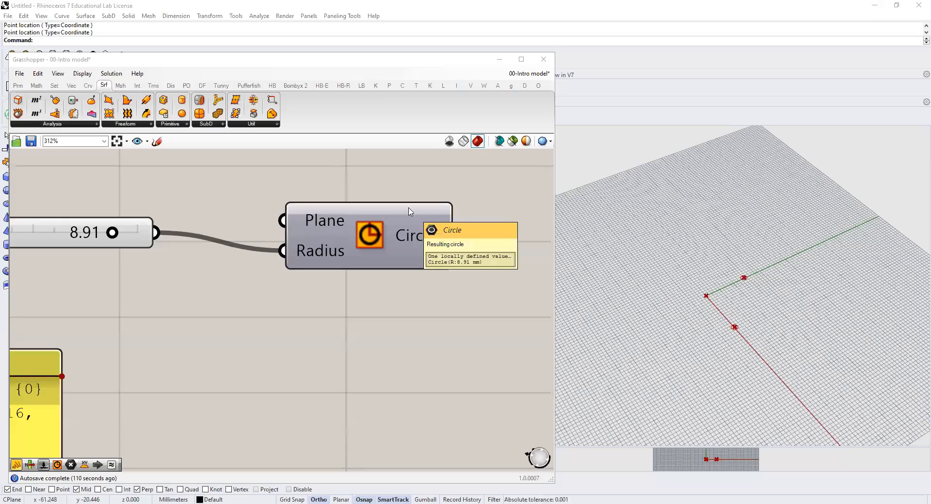
Step: Disable the plane-based Circle component connected to the Radius slider
mouse_move(390, 239)
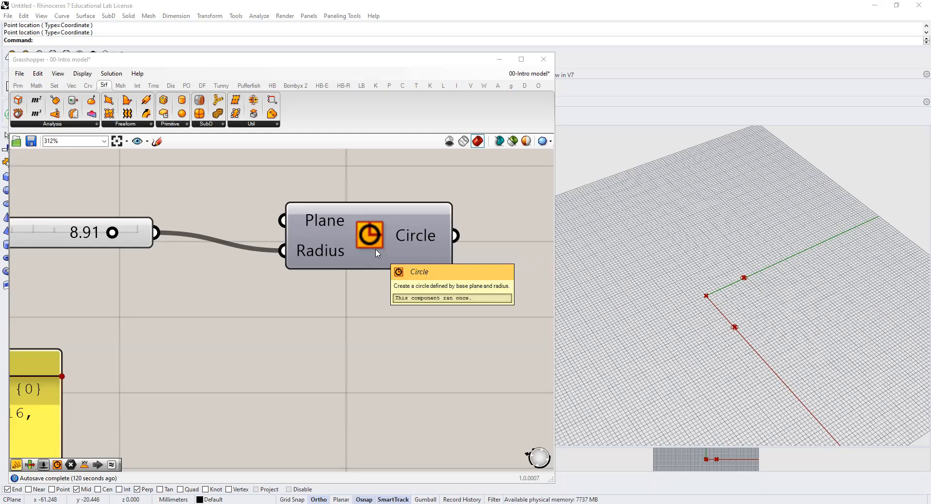
scroll(377, 252, down, 3)
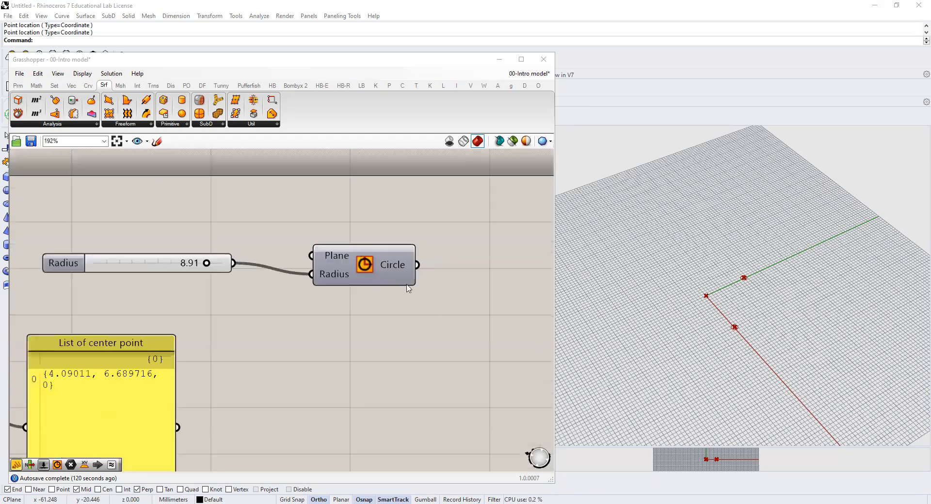
right_click(364, 270)
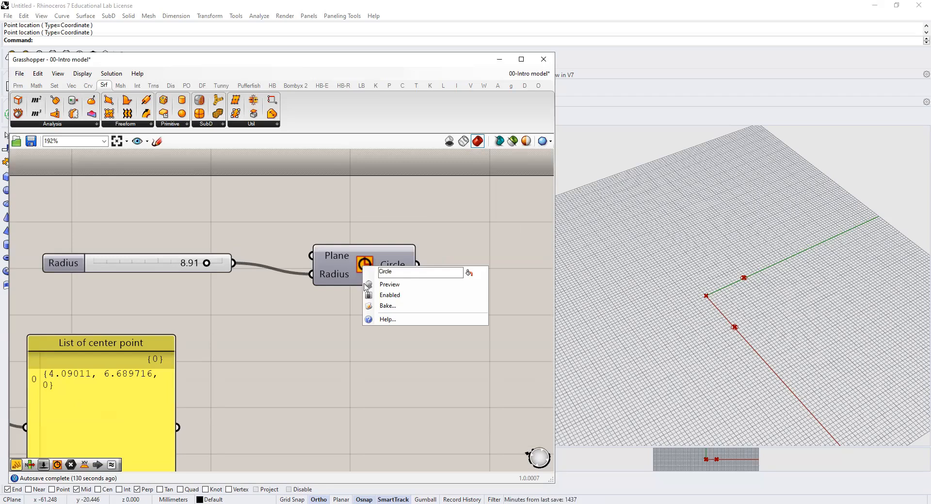
click(377, 296)
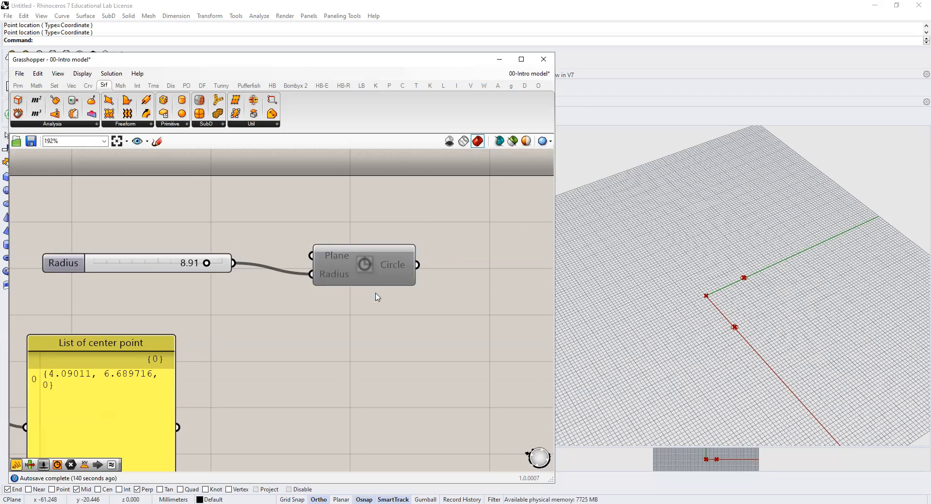
Step: Enable the plane-based Circle component again and turn its viewport preview back on
click(358, 272)
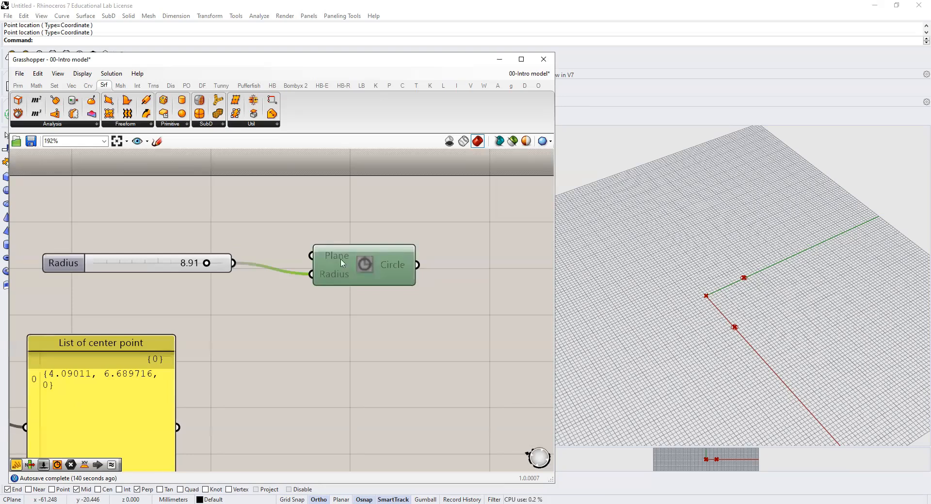
scroll(333, 259, up, 2)
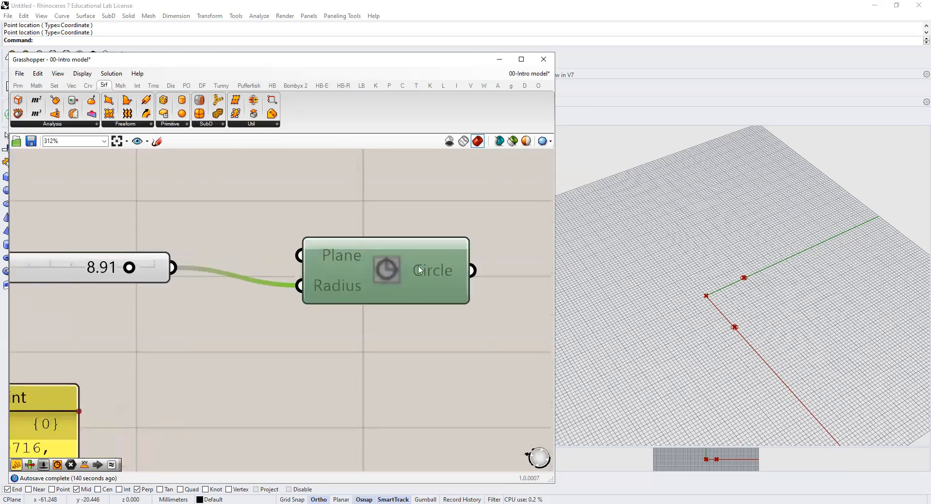
right_click(390, 278)
click(405, 304)
right_click(382, 265)
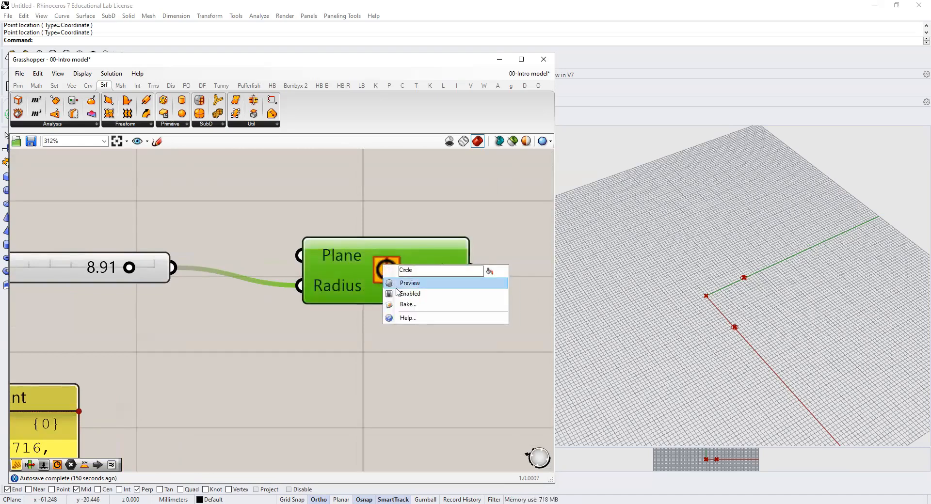
click(390, 284)
click(390, 345)
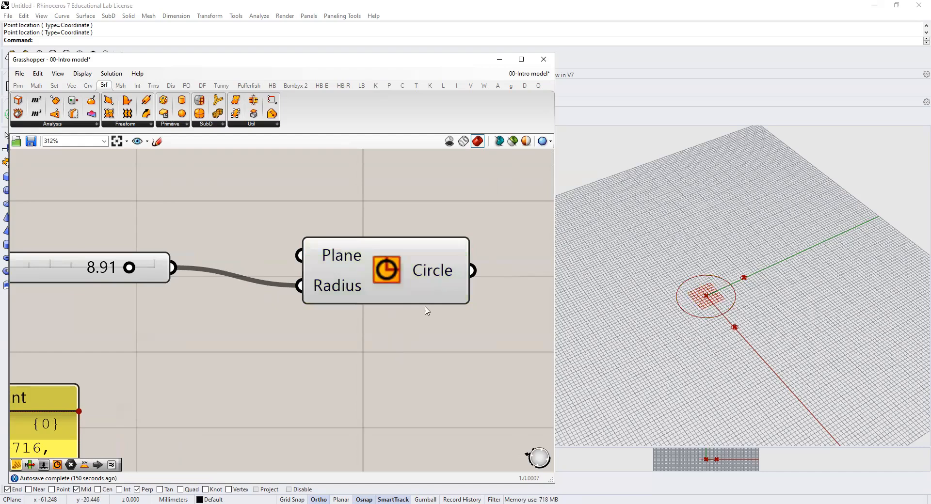
click(405, 274)
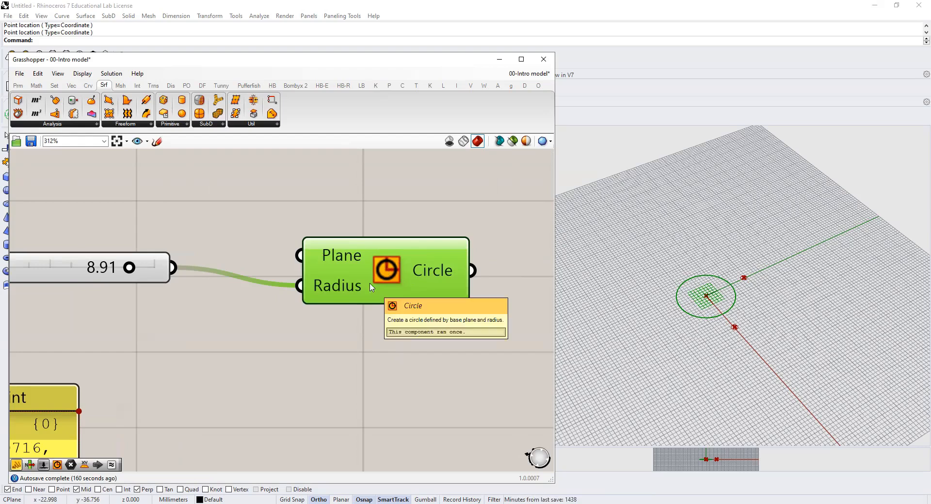
scroll(371, 287, down, 4)
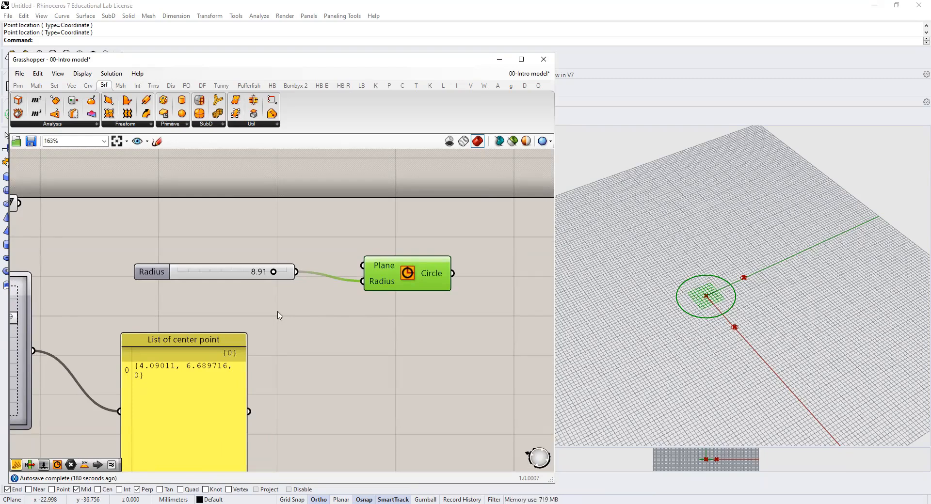
Step: Add a panel containing the text "Wood" and place it between the Radius slider and the Circle component
click(311, 313)
double_click(339, 293)
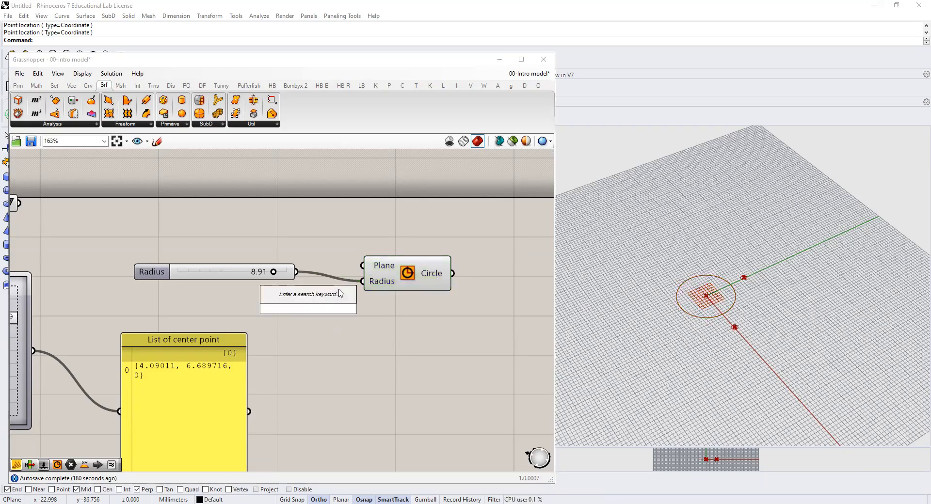
text(//)
key(Return)
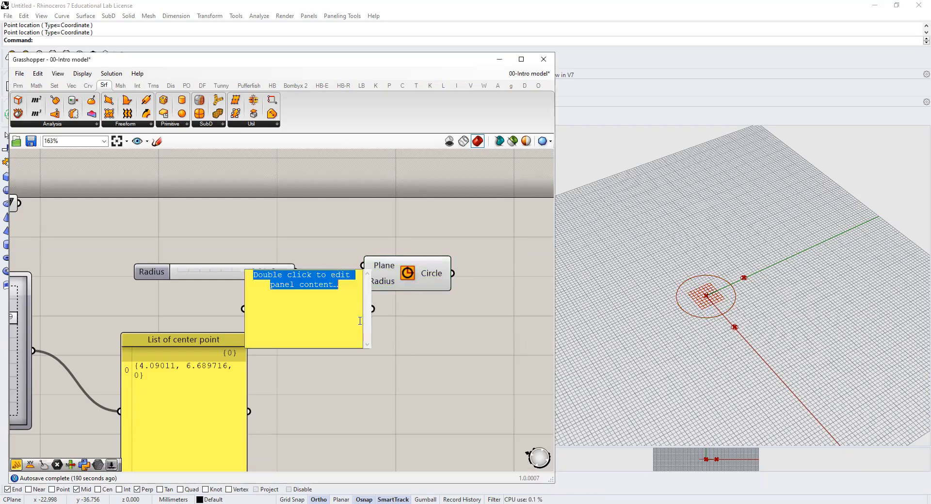
text(Wood)
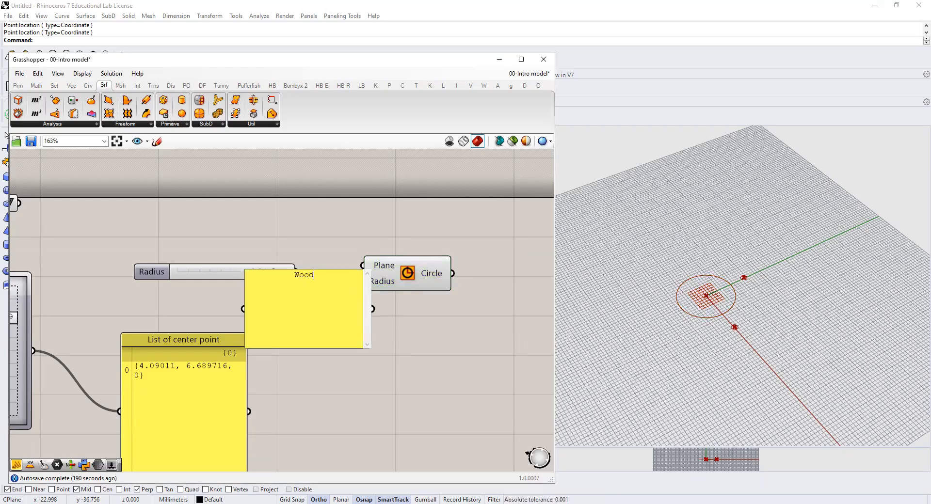
click(485, 359)
drag(309, 311, 259, 313)
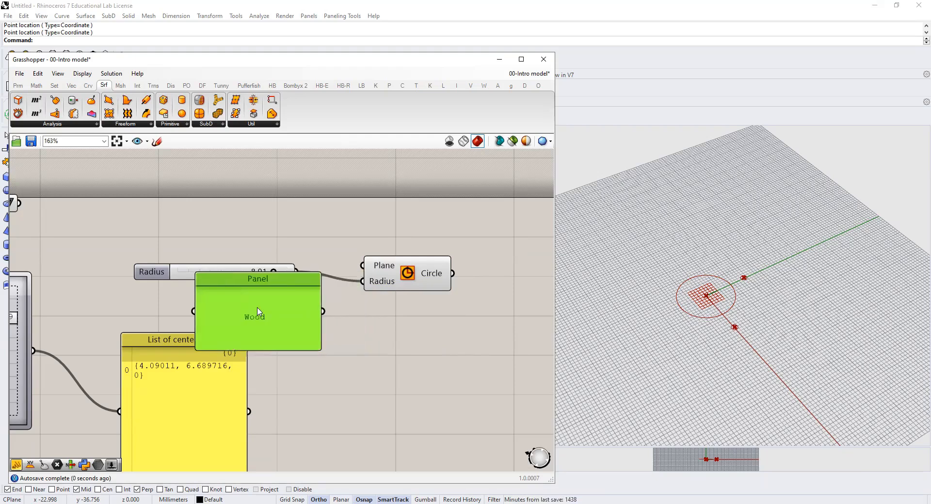
Step: Try to feed the "Wood" panel into the Circle component's Radius input, check the component's error, and undo the connection
drag(322, 311, 362, 281)
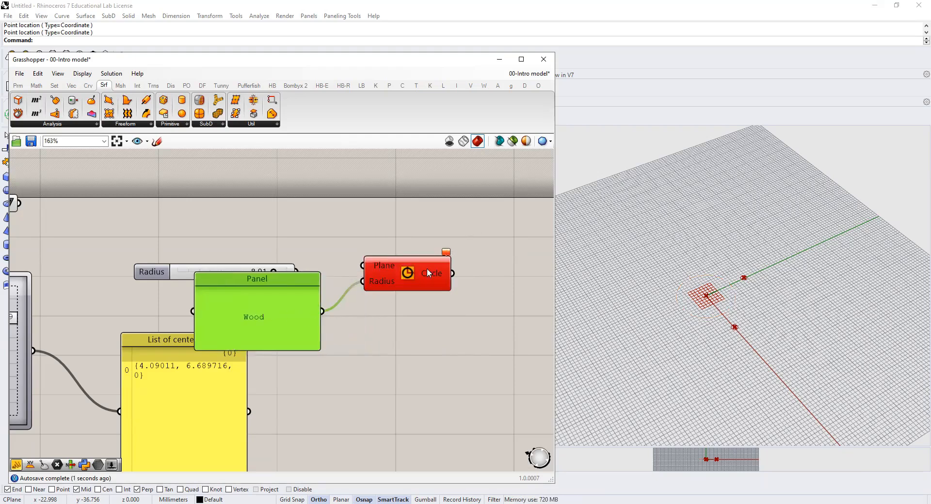
mouse_move(416, 278)
mouse_move(446, 253)
key(ctrl+z)
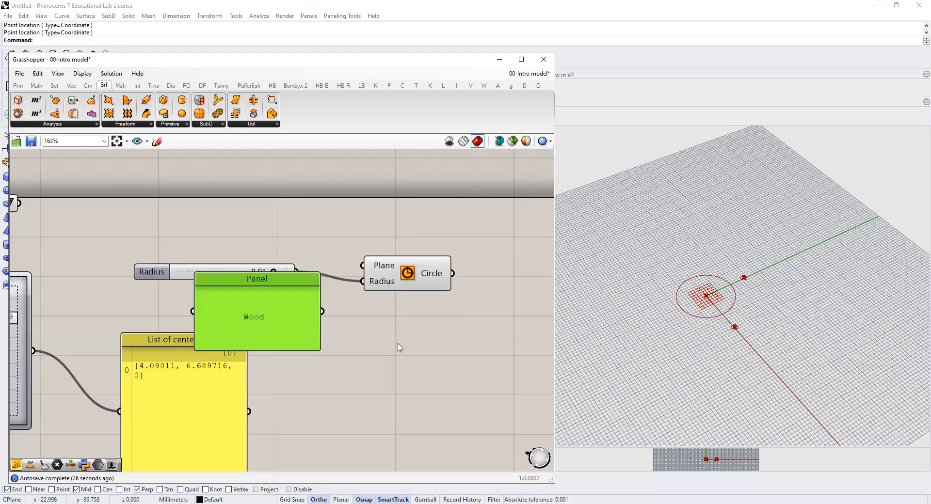
click(752, 5)
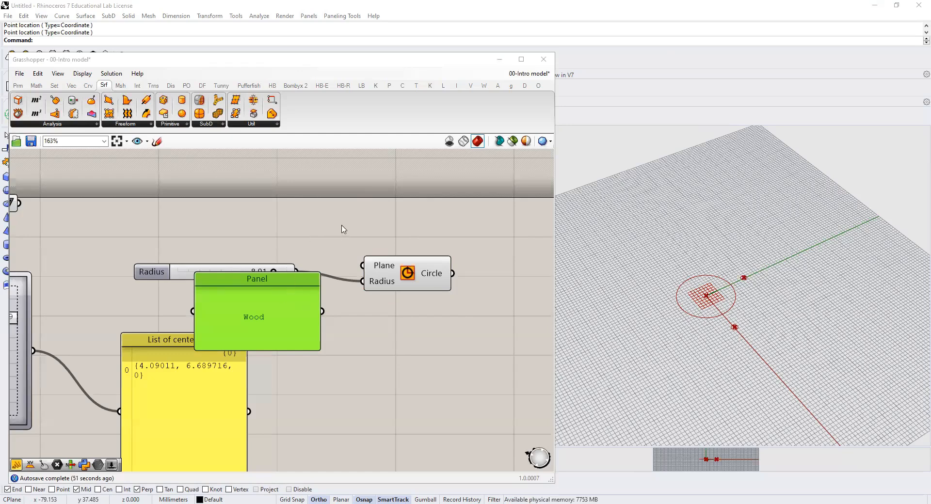
Step: Move the "Wood" panel to free space below the Circle component
scroll(341, 213, down, 1)
drag(301, 290, 414, 344)
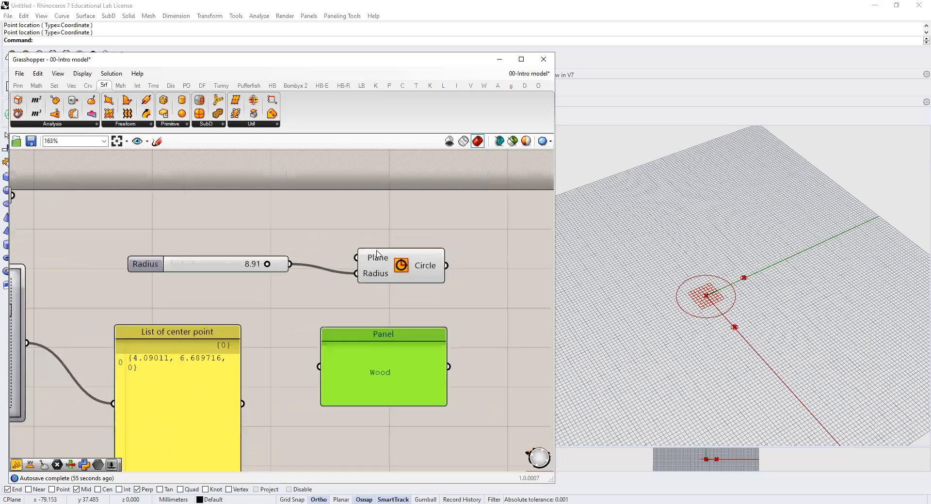
scroll(376, 257, up, 2)
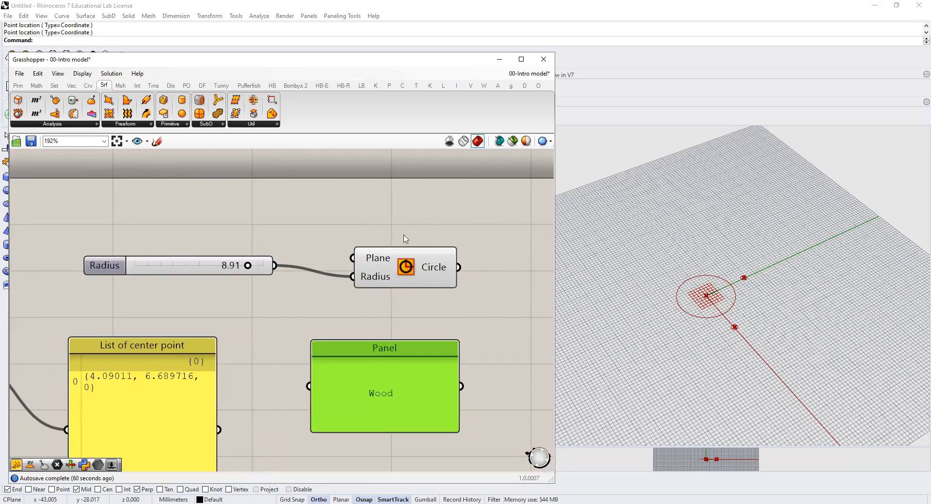
Step: Add a Vector Display Ex component from the Display category and place it to the right of the Circle component
click(171, 87)
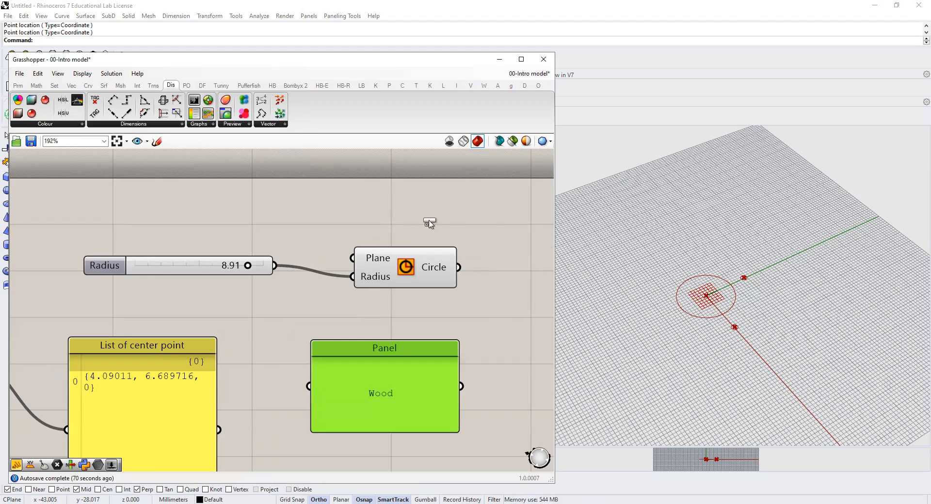
drag(499, 213, 498, 214)
right_drag(489, 281, 393, 302)
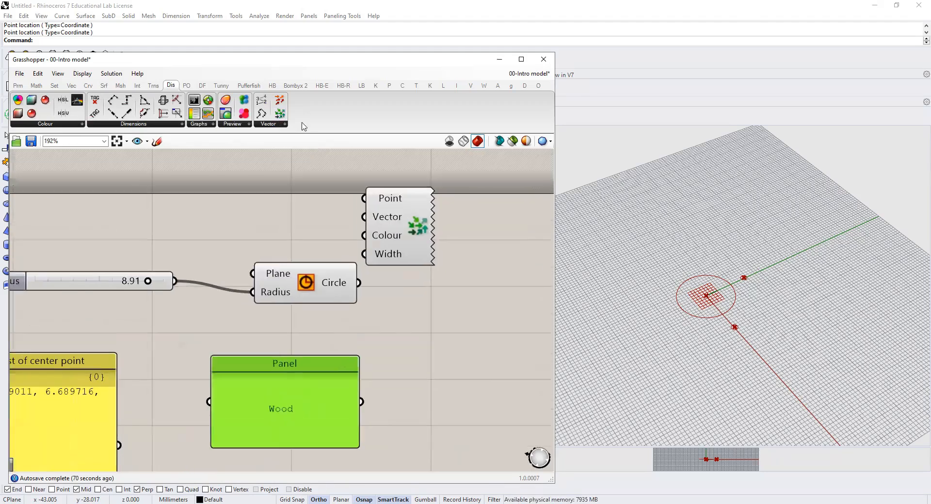
mouse_move(170, 89)
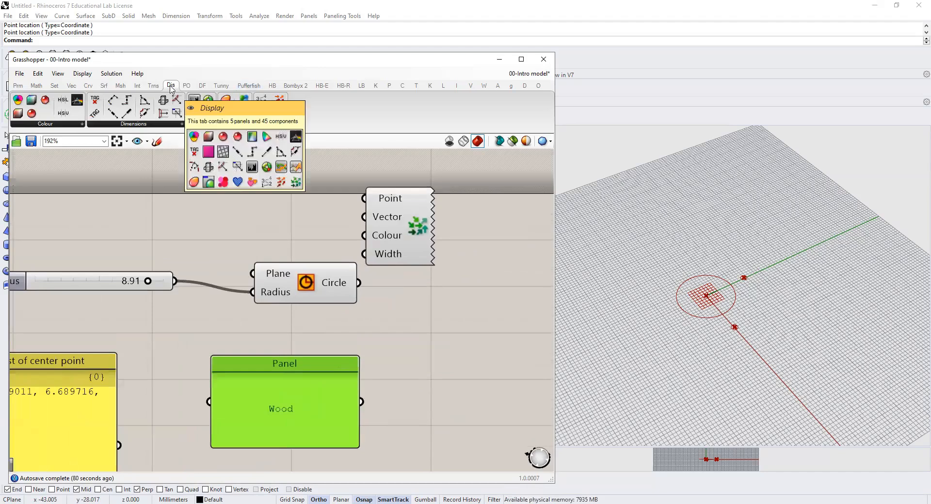
drag(405, 232, 480, 290)
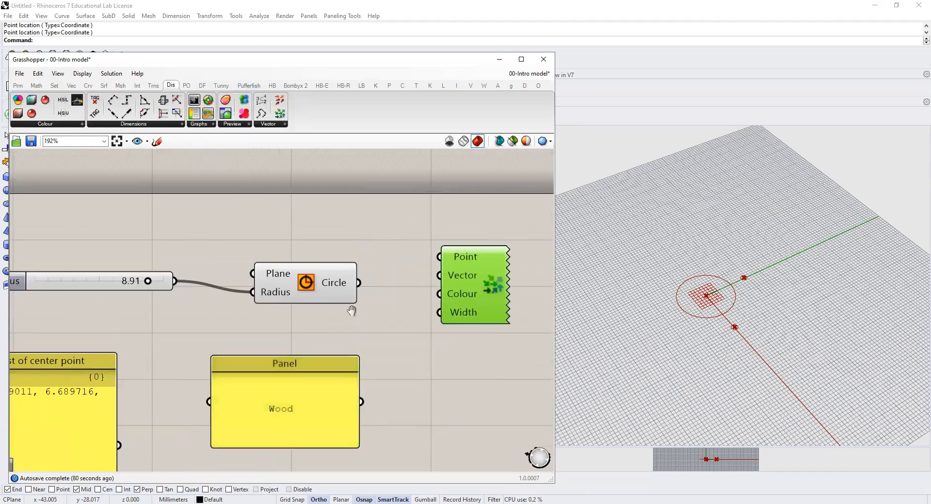
right_drag(351, 311, 245, 314)
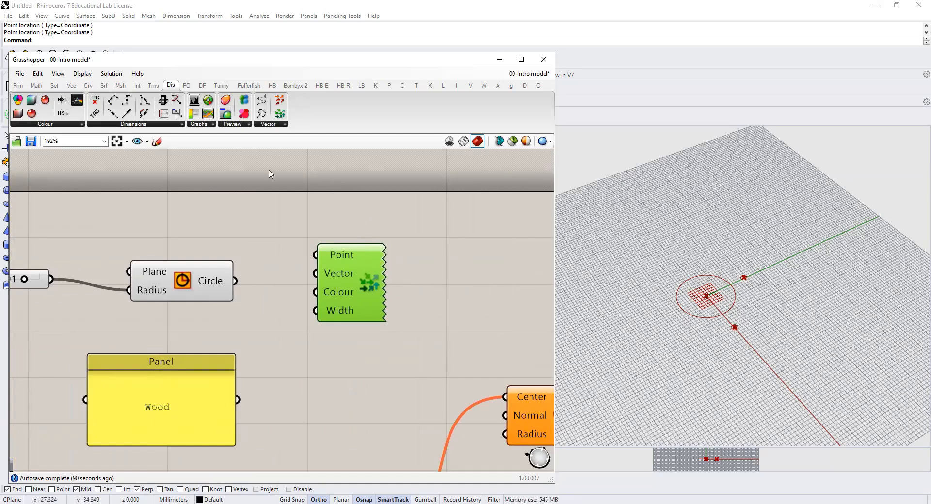
Step: Add a Cloud Display component to the right of the Vector Display Ex component
mouse_move(172, 89)
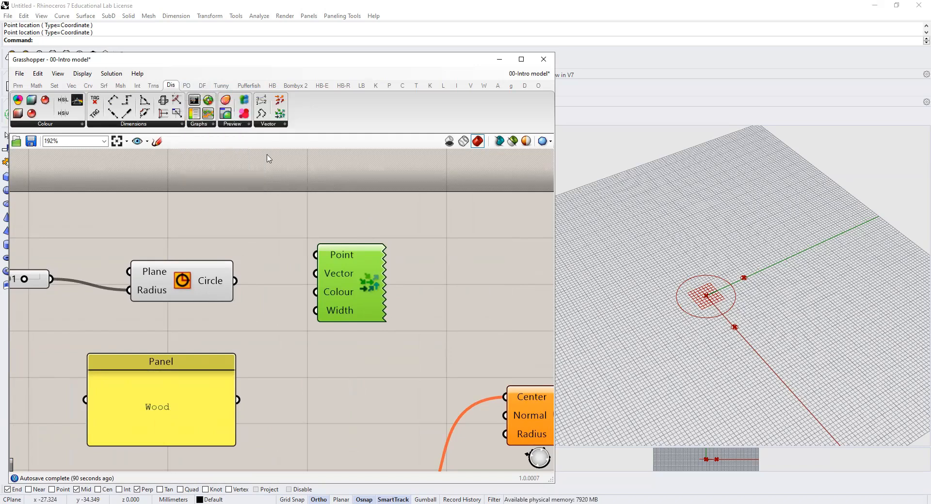
click(233, 124)
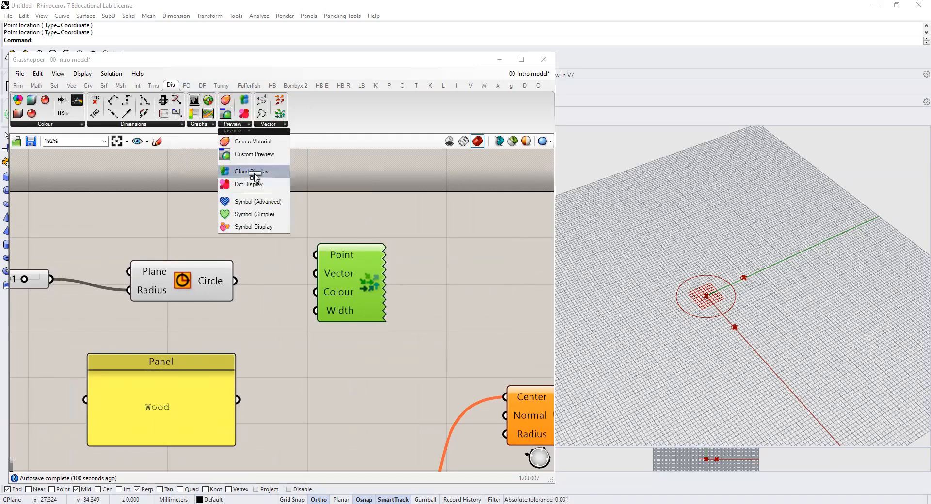
drag(480, 273, 551, 277)
right_drag(545, 269, 422, 253)
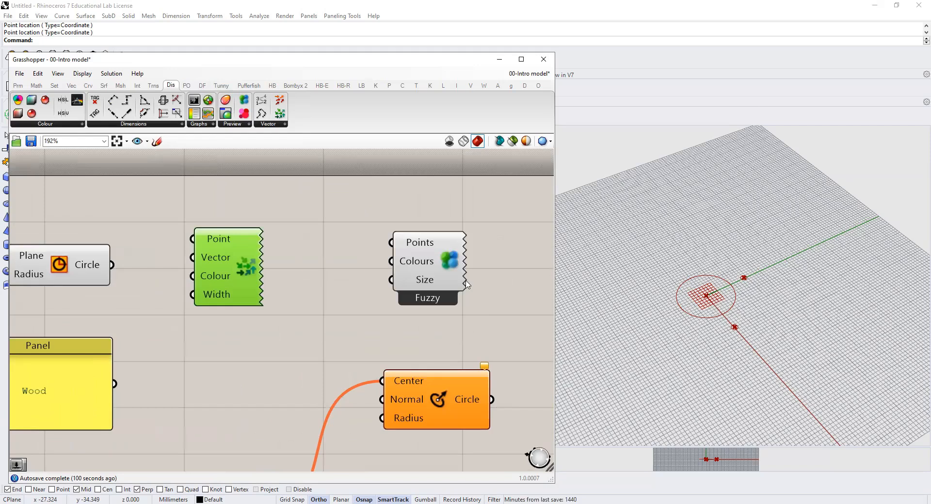
click(18, 85)
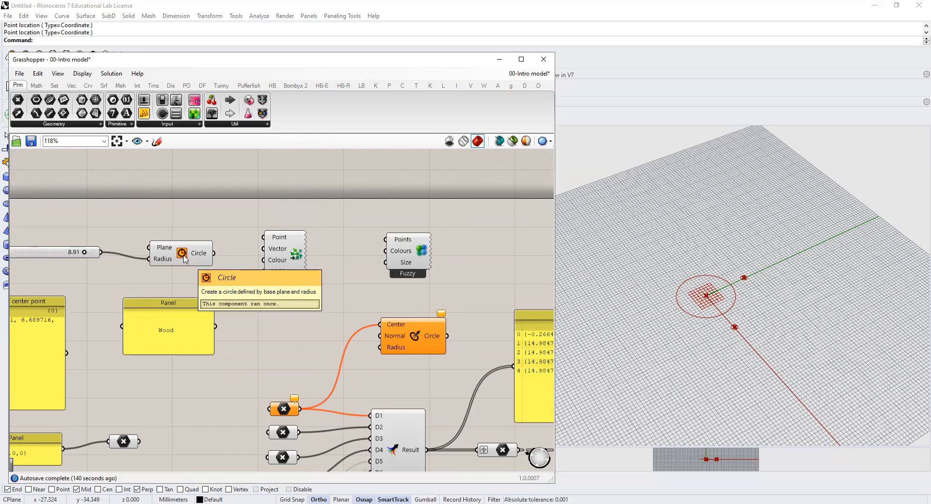
scroll(163, 260, up, 2)
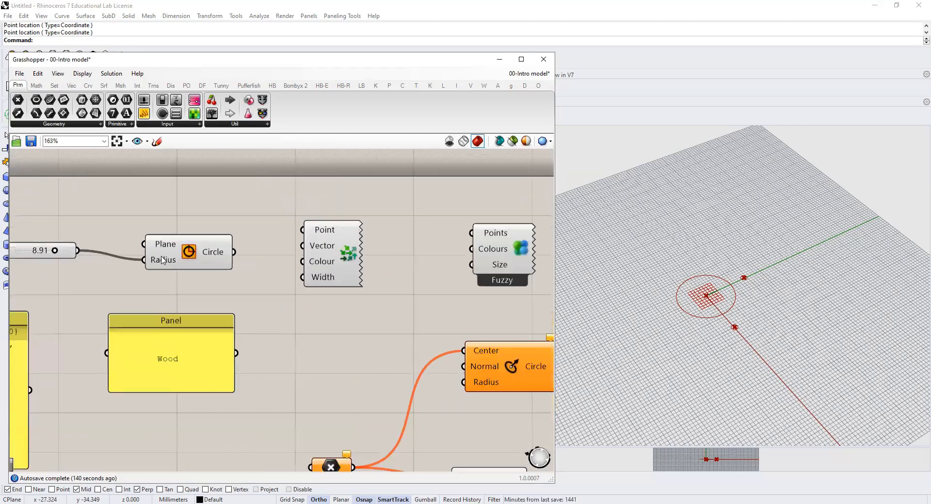
scroll(163, 260, up, 1)
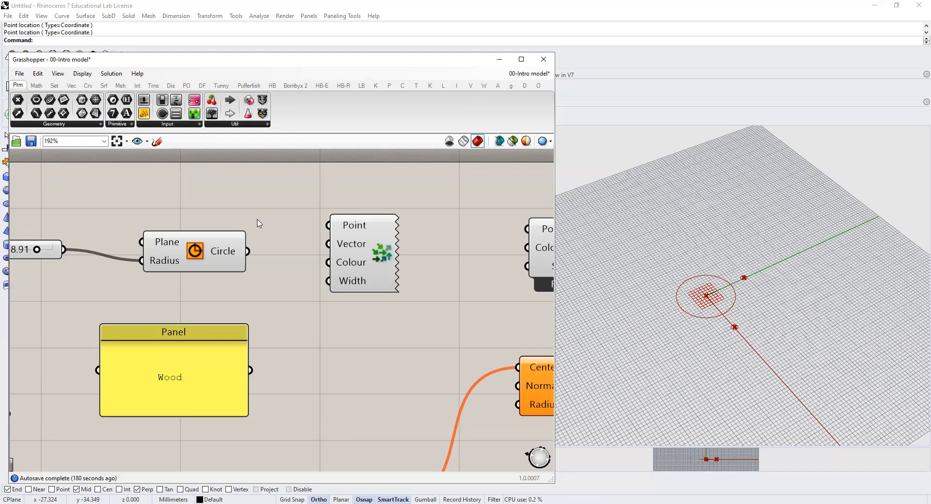
Step: Switch off Draw Icons to show component names on the canvas, and switch it back on to restore the icons
click(58, 74)
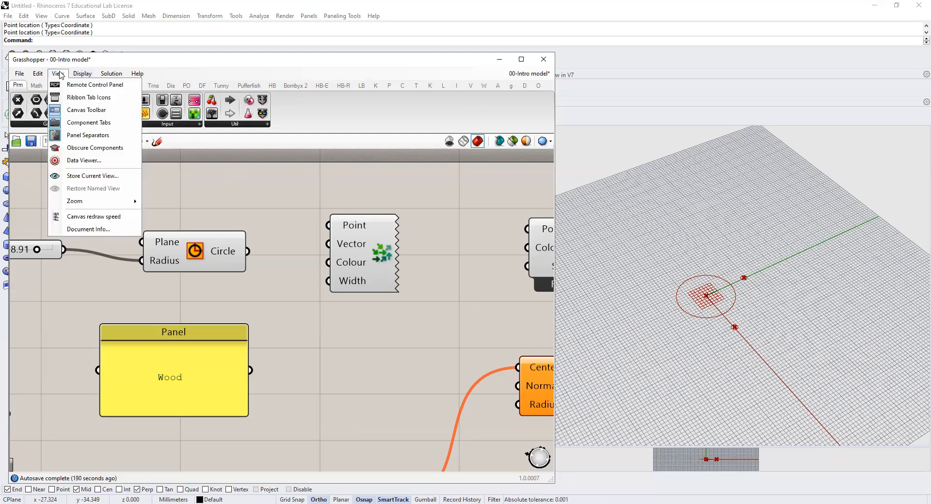
mouse_move(76, 74)
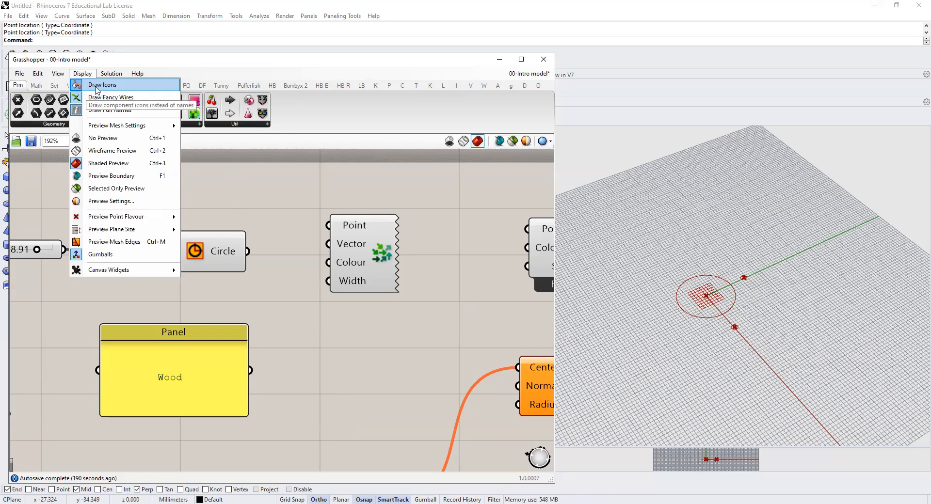
click(80, 87)
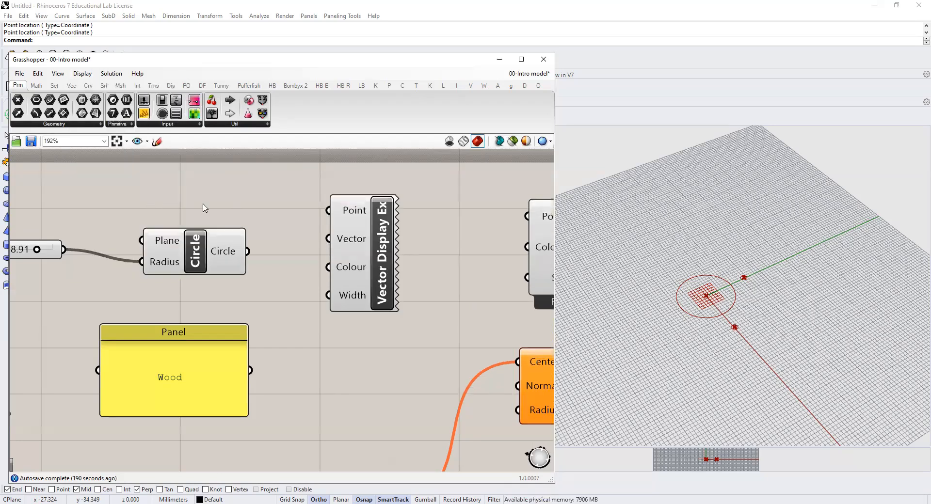
click(84, 76)
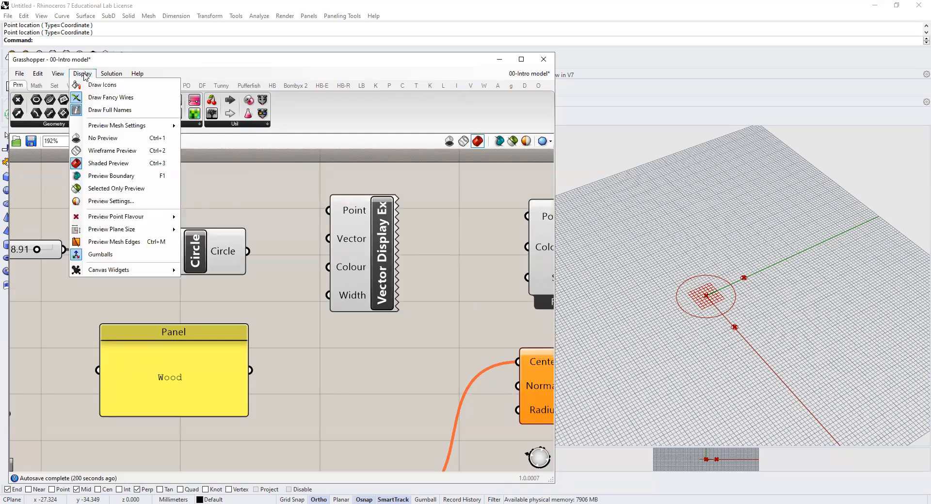
click(85, 86)
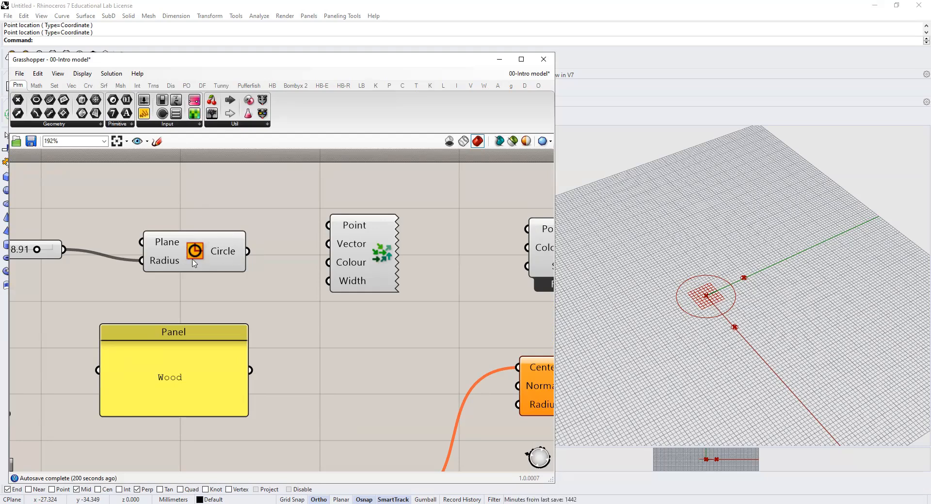
Step: Toggle Draw Icons off once more to compare the component names with the icons, and restore the icon display
click(83, 73)
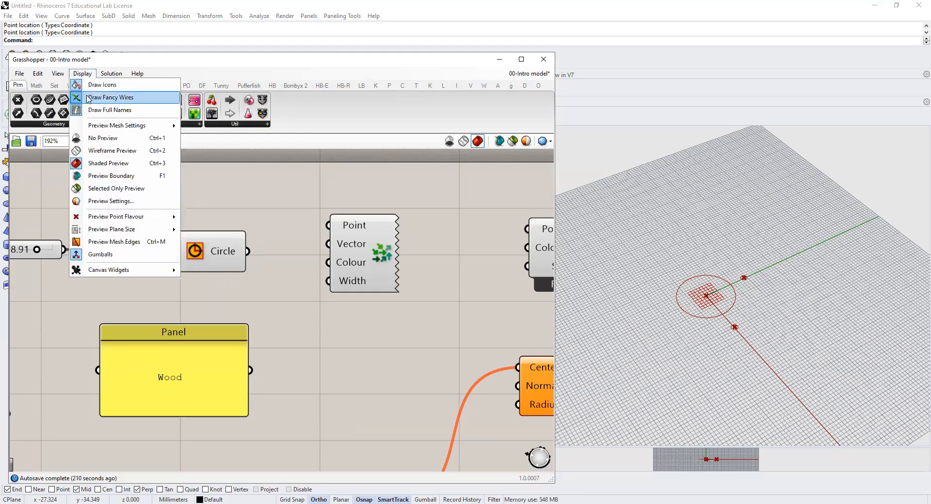
click(85, 83)
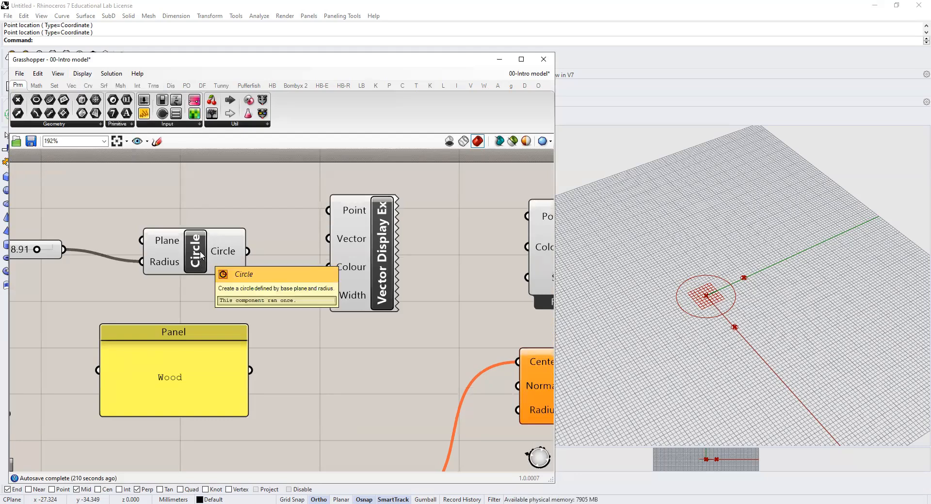
click(87, 75)
click(84, 75)
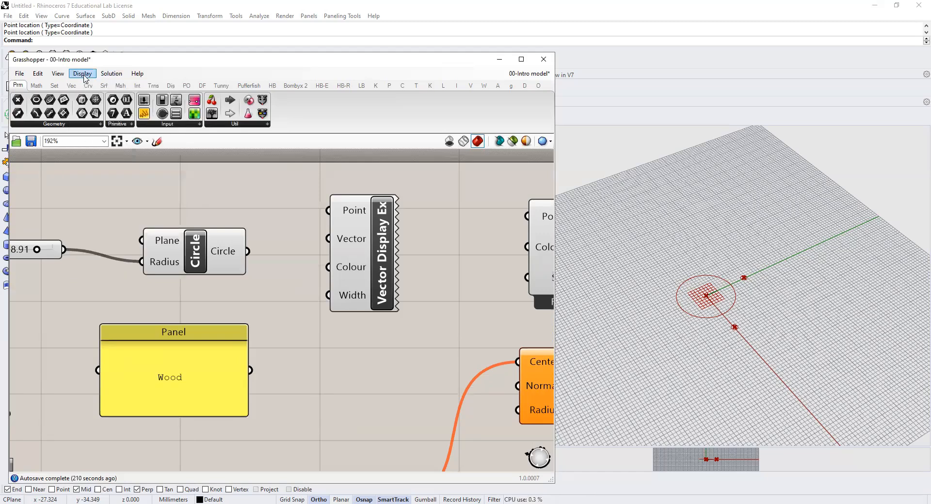
click(80, 74)
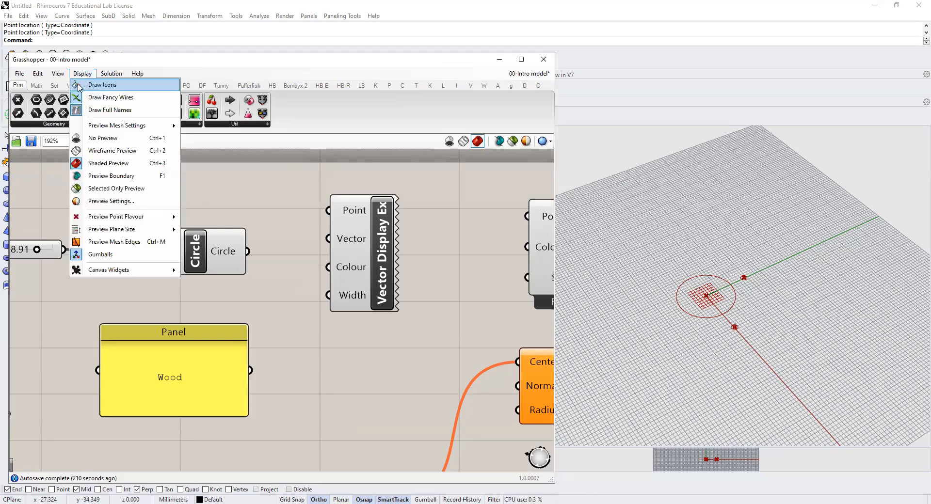
click(77, 85)
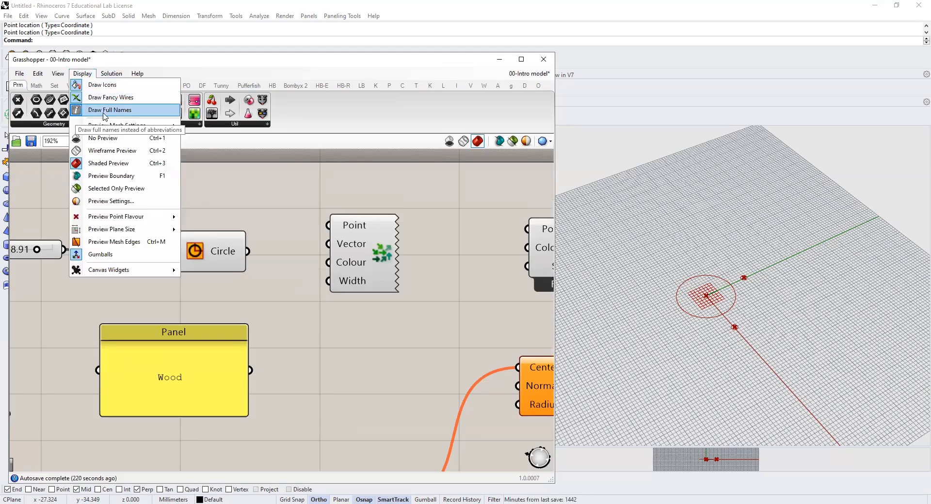
Step: Turn off Draw Full Names to check the abbreviated inputs of the orange circle component, and turn full names back on
click(109, 111)
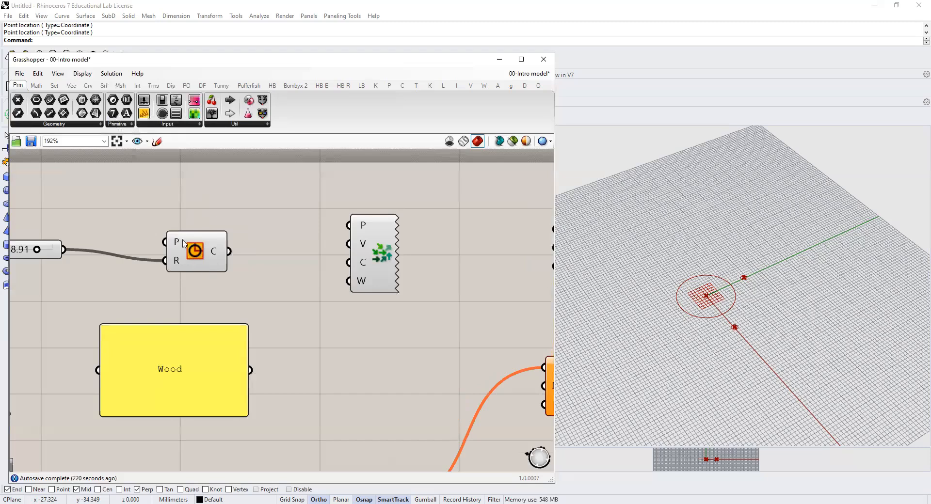
scroll(255, 251, down, 3)
scroll(347, 290, up, 4)
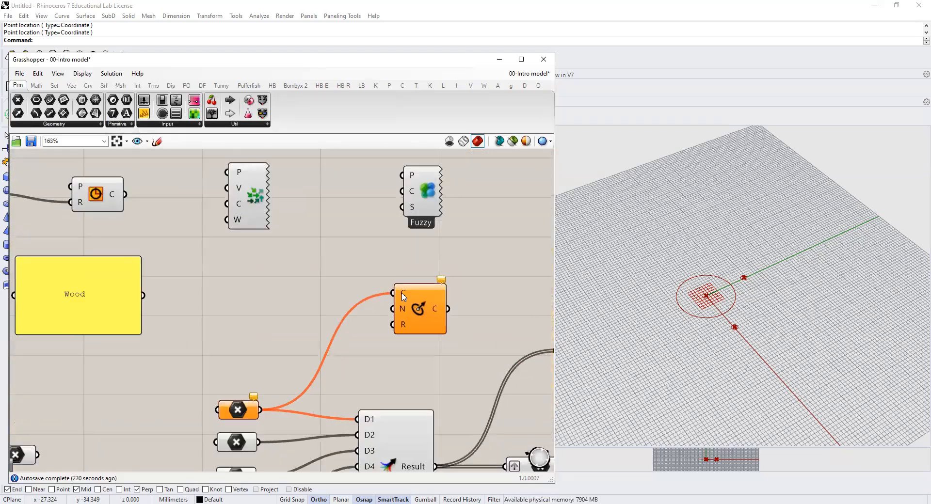
mouse_move(405, 297)
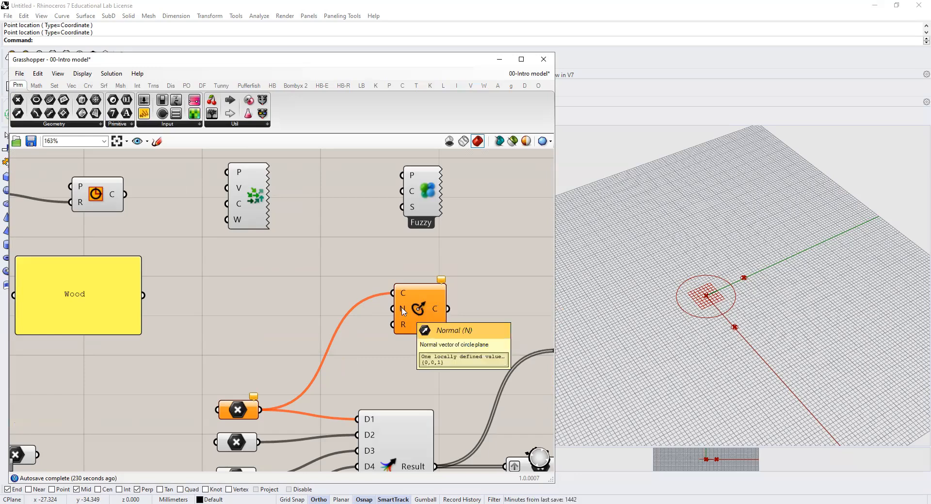
mouse_move(403, 328)
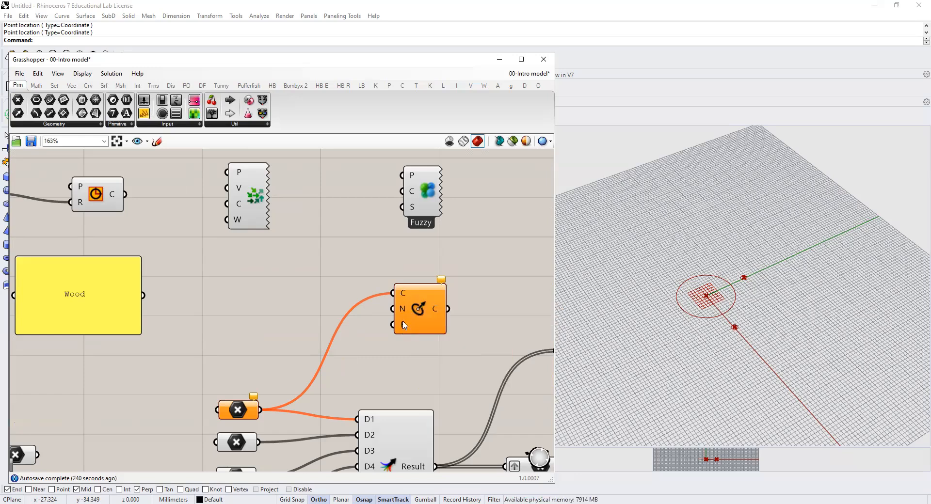
click(79, 74)
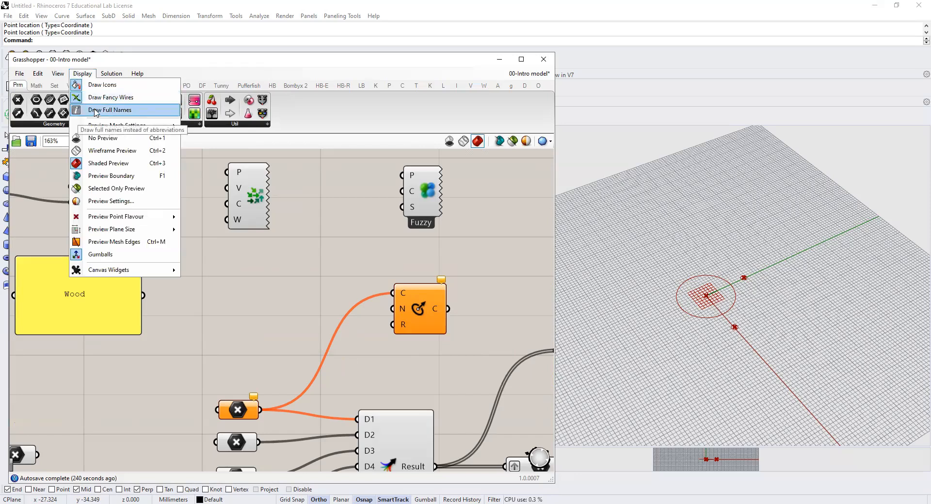
click(79, 111)
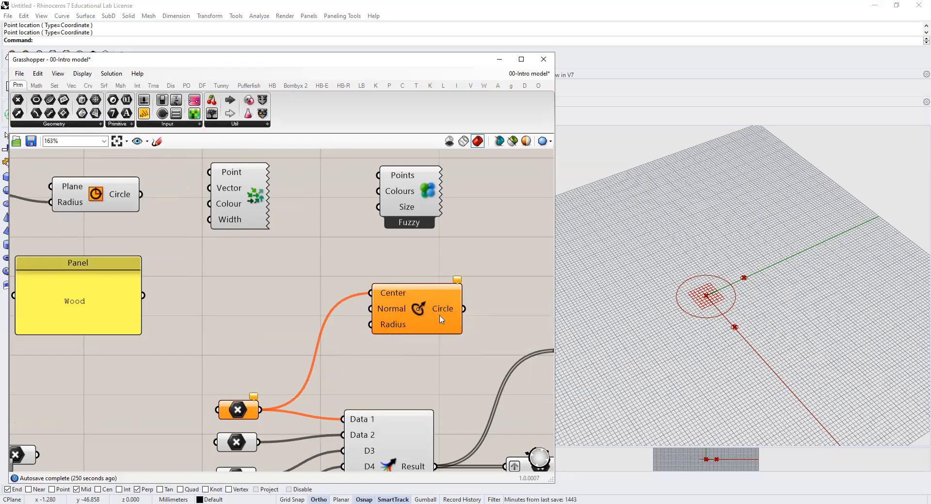
mouse_move(445, 316)
Step: Examine the components in and around the "Creating a box" group, the Circle component's icon and the available display options
scroll(459, 299, down, 4)
scroll(366, 324, down, 5)
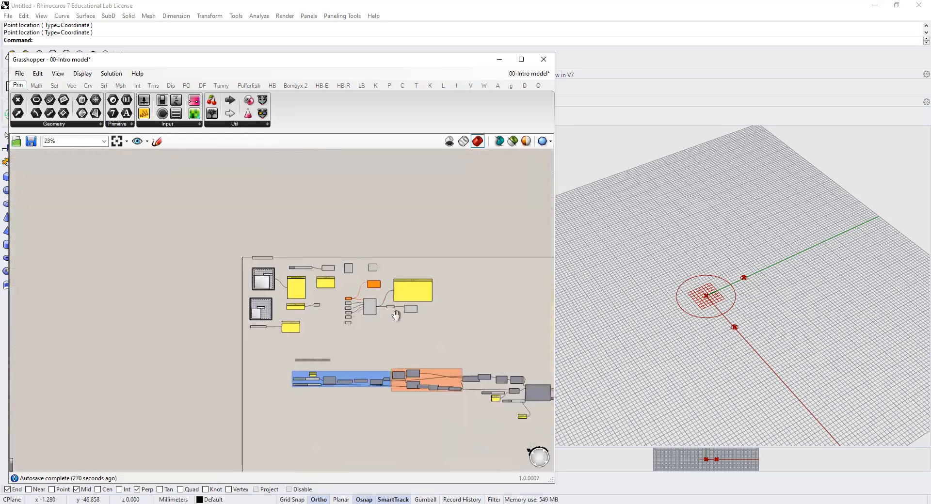
scroll(364, 323, up, 6)
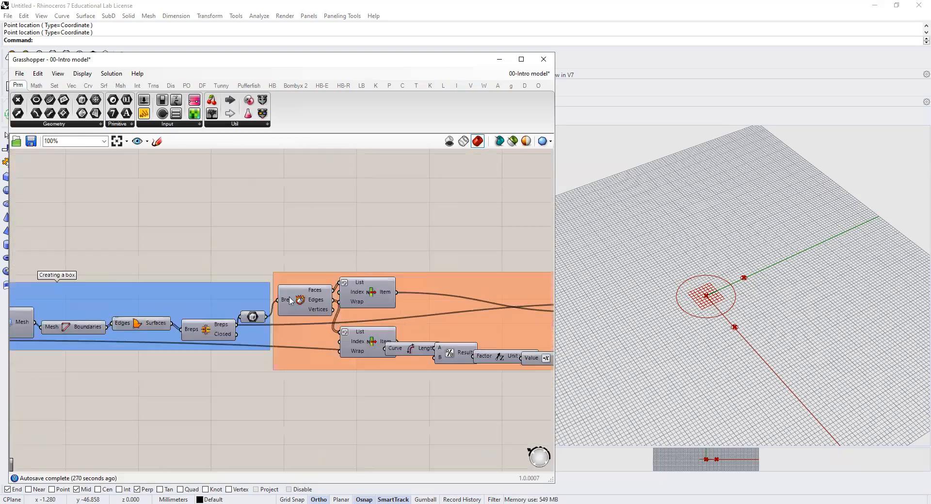
scroll(319, 287, down, 7)
right_drag(310, 276, 338, 312)
scroll(329, 281, up, 8)
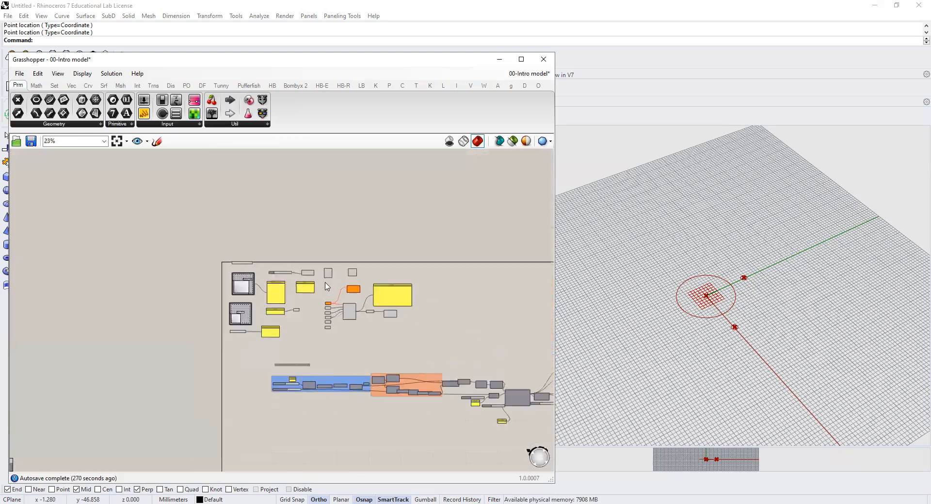
scroll(208, 285, up, 4)
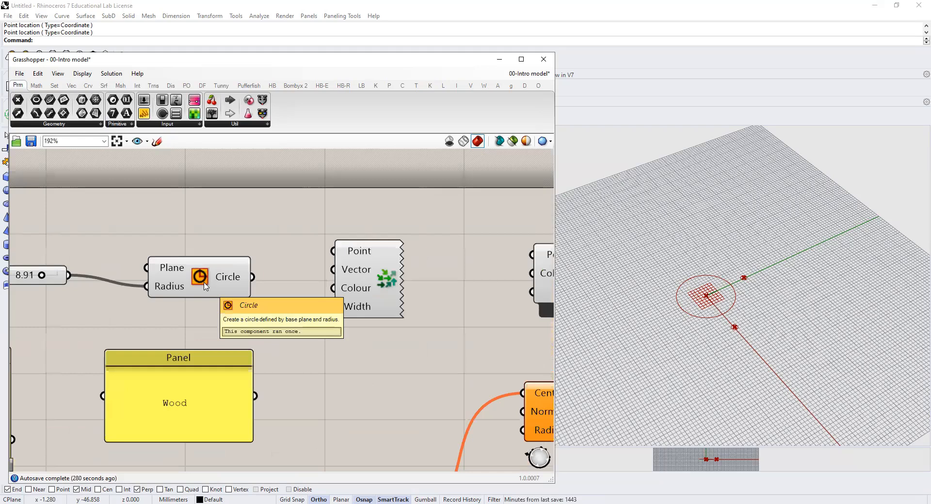
click(83, 73)
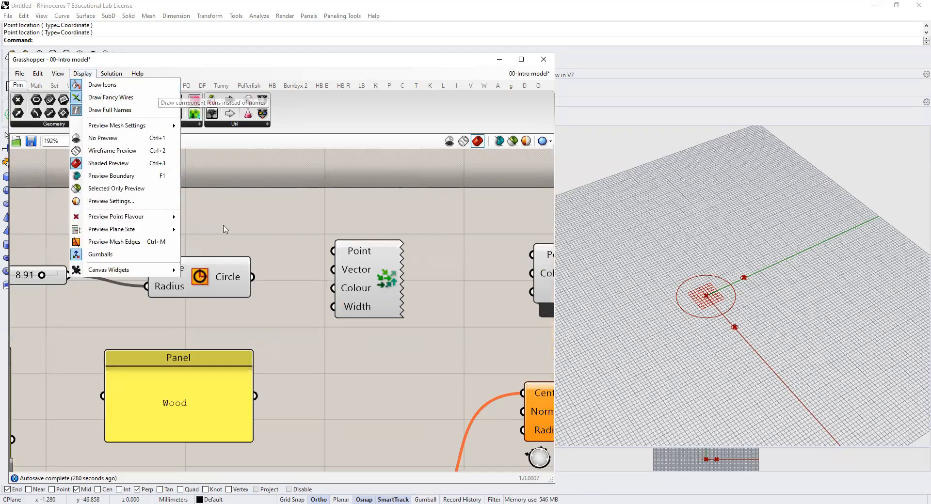
click(233, 237)
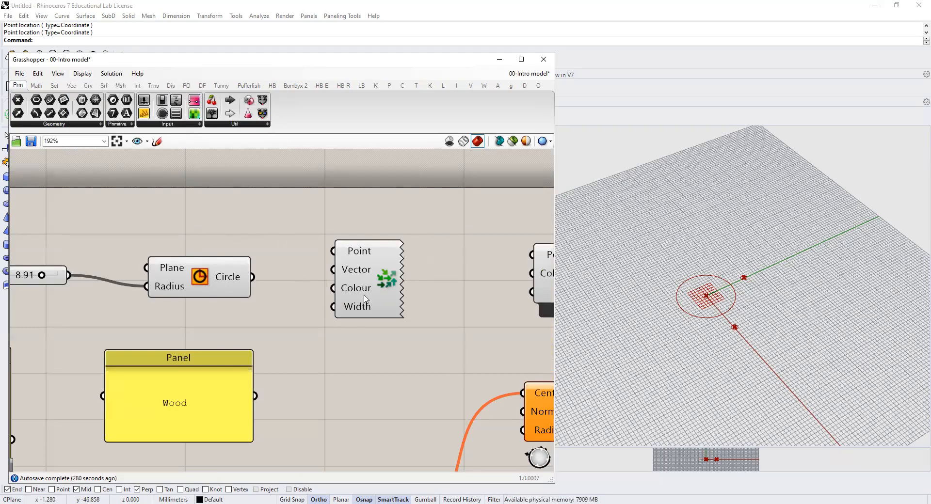
Step: Look through the Math, Sets and Curve component categories and list all the Primitive components of the Curve category
click(37, 86)
click(54, 86)
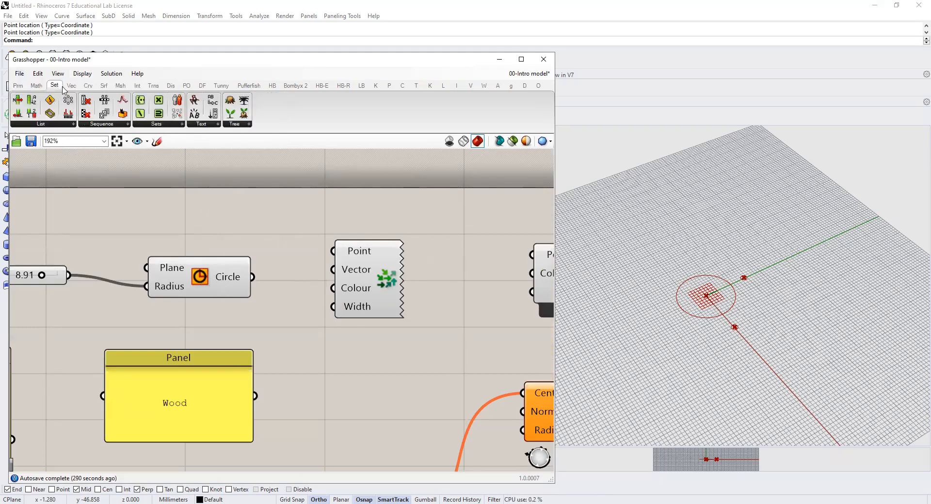
click(88, 86)
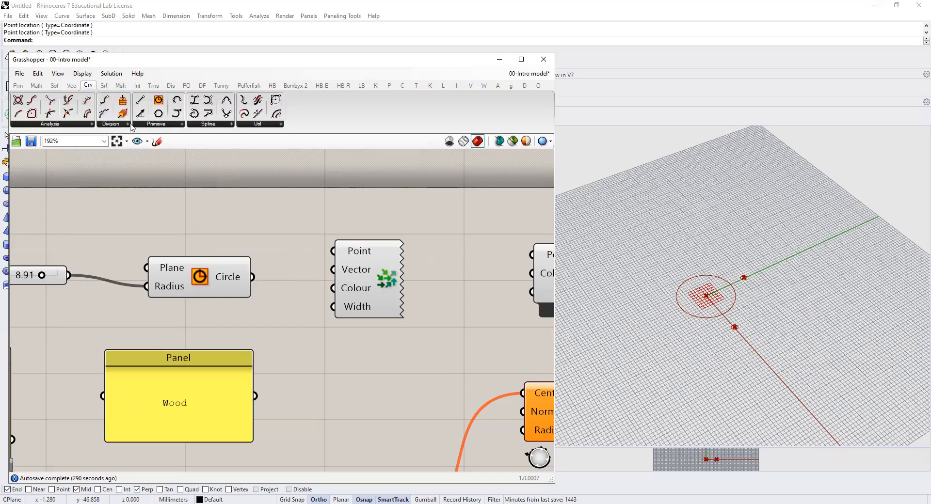
click(181, 125)
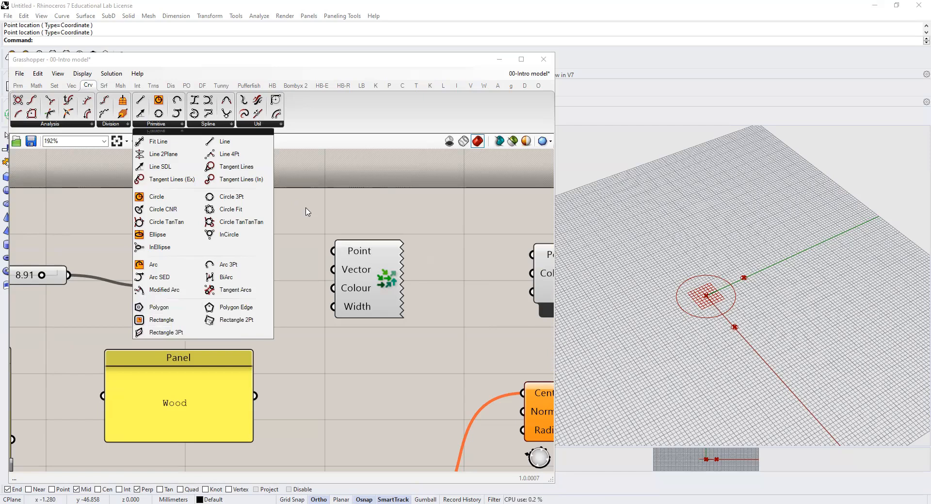
Step: Search the component library for "circle" from the empty canvas area above the Circle component
double_click(243, 212)
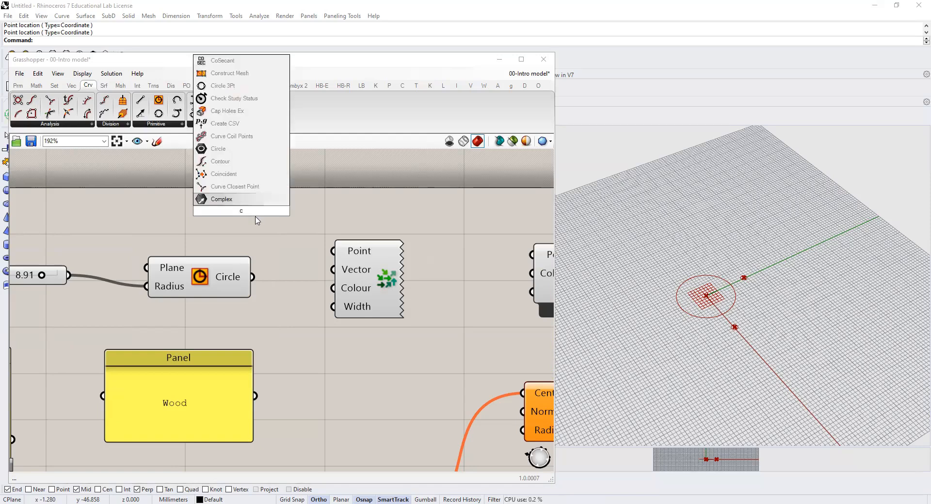
text(ircle)
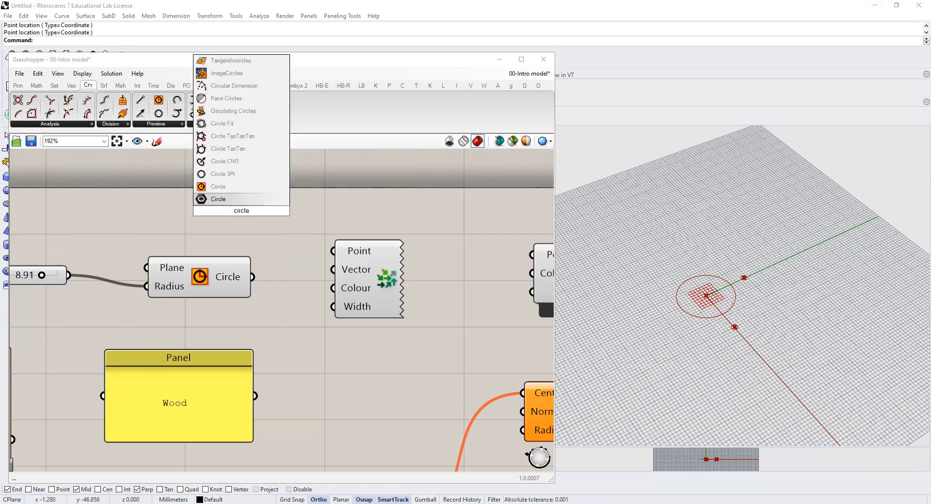
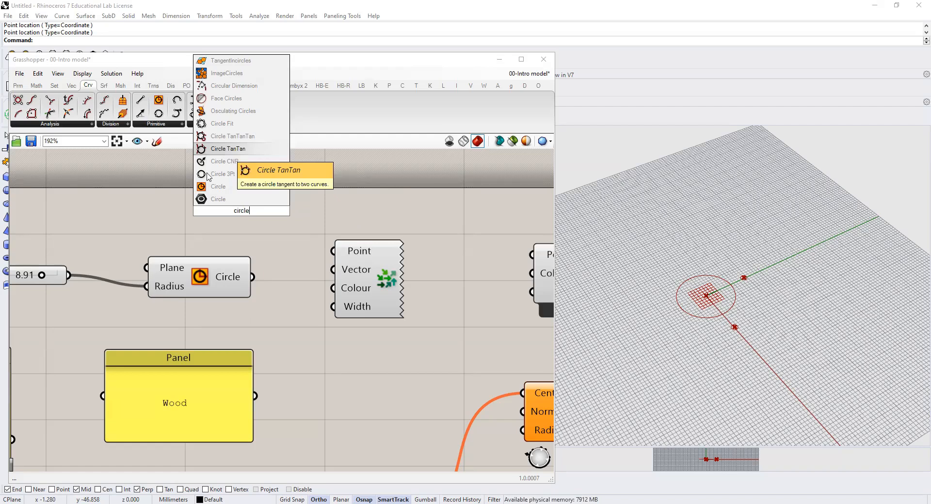
Step: Add a Circle 3Pt component above the existing Circle component from the circle search results
click(212, 174)
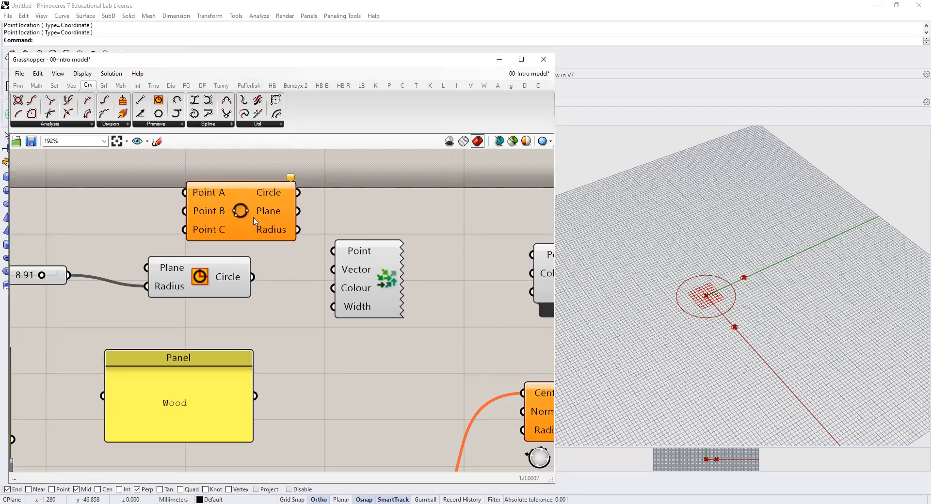
scroll(254, 222, down, 2)
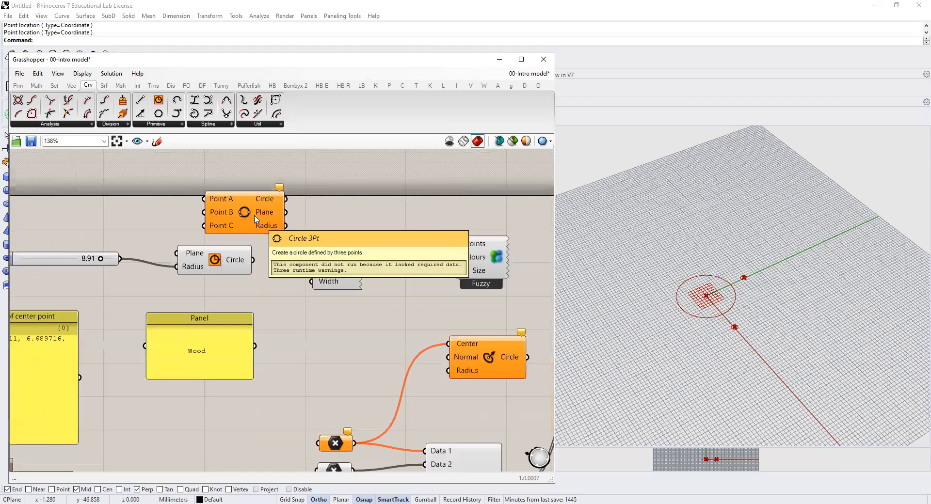
scroll(261, 211, down, 2)
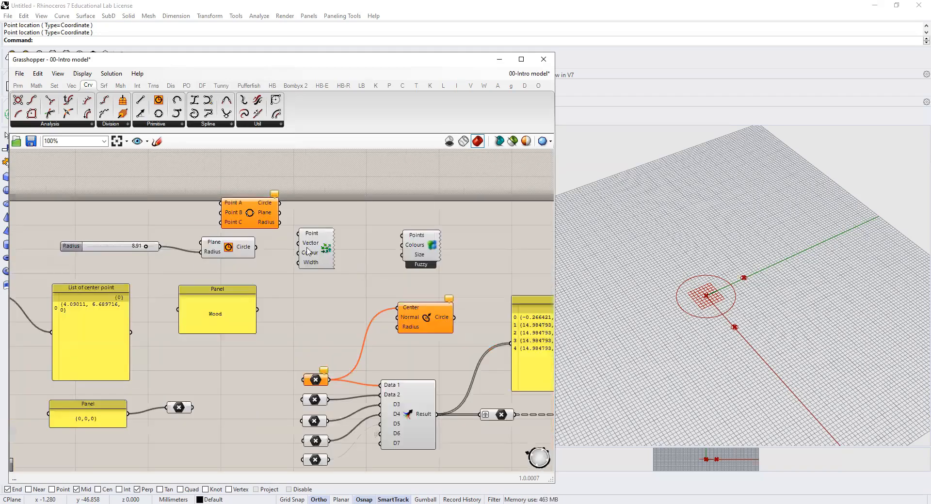
Step: Open the help for the Circle 3Pt component, read its input and output parameters, and close it
right_click(251, 216)
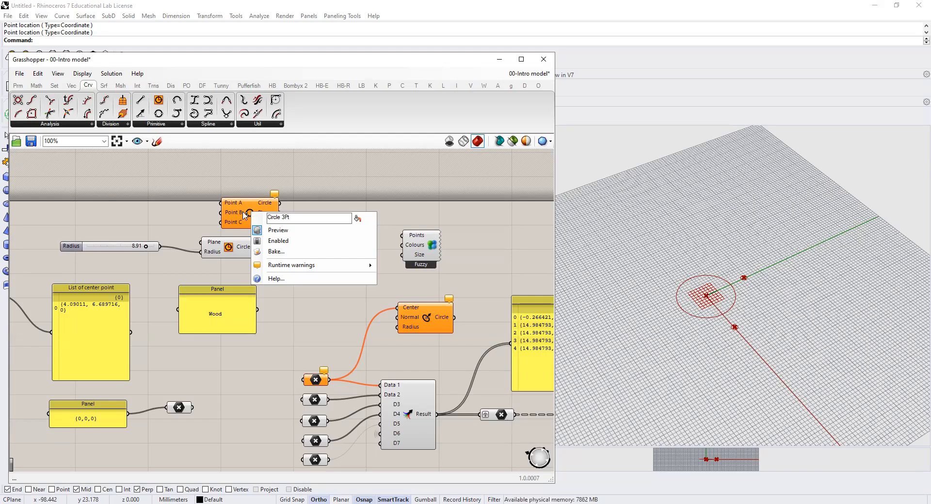
scroll(251, 215, up, 3)
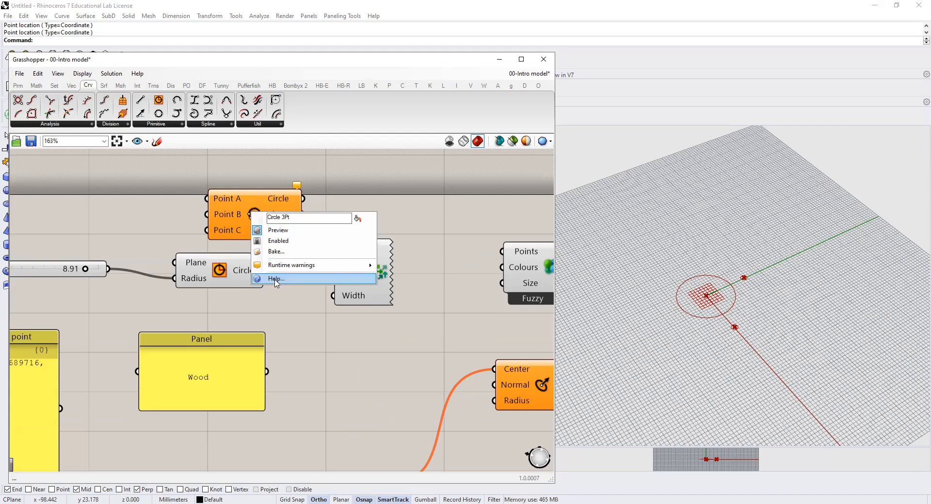
click(275, 279)
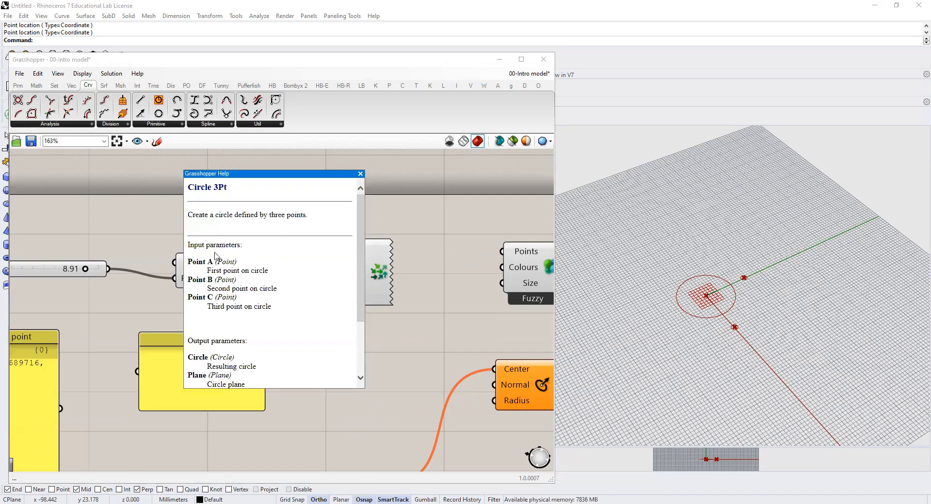
scroll(239, 275, down, 3)
scroll(203, 259, up, 3)
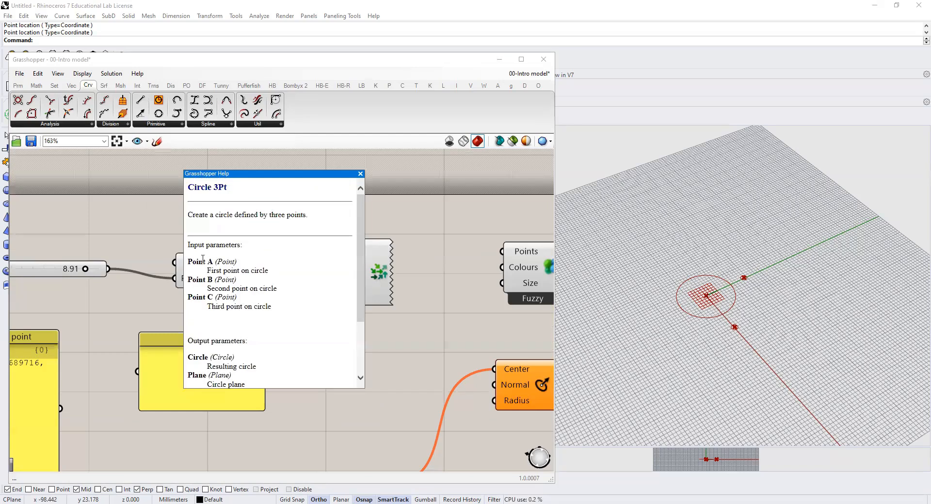
scroll(262, 256, down, 3)
scroll(246, 247, up, 2)
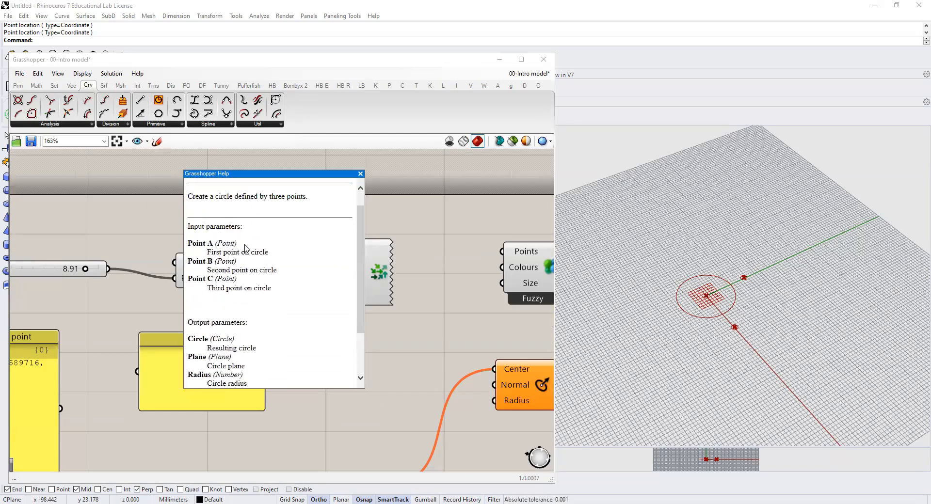
scroll(233, 312, down, 2)
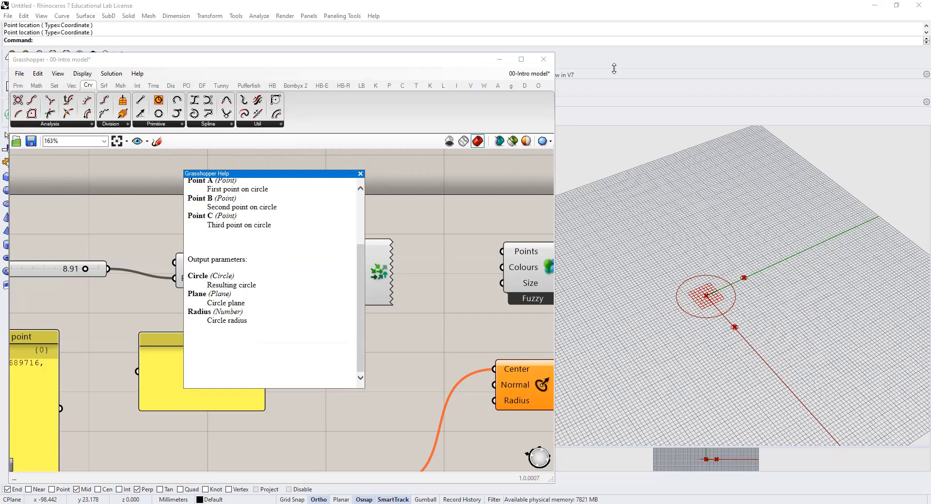
click(359, 173)
Step: Delete the "Wood" panel below the Circle component
scroll(257, 237, down, 8)
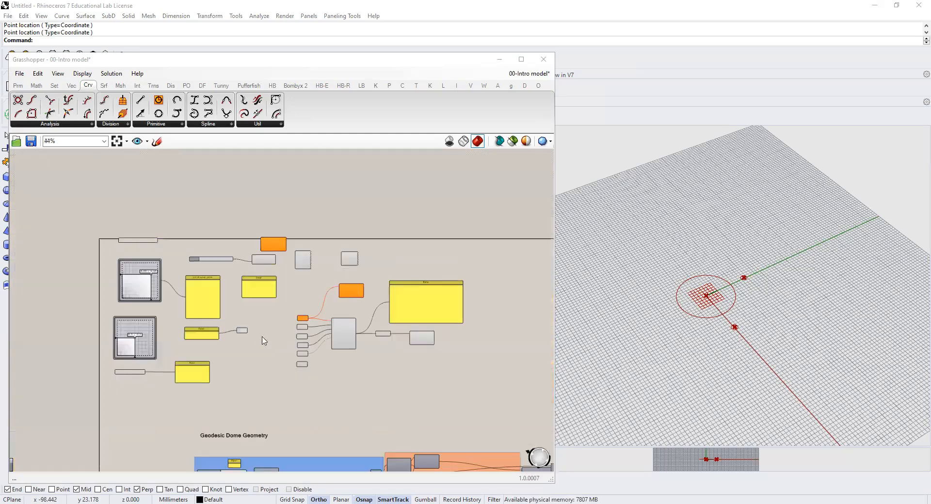
scroll(311, 291, up, 7)
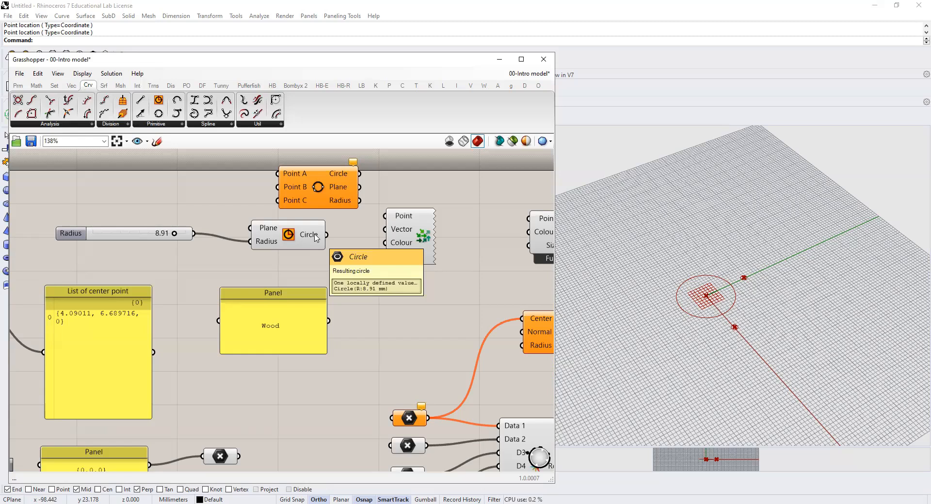
drag(277, 297, 171, 369)
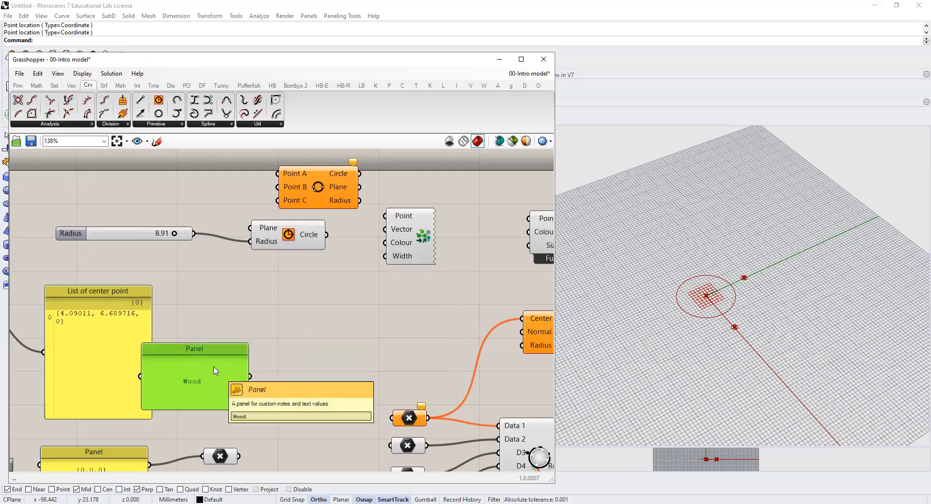
key(Delete)
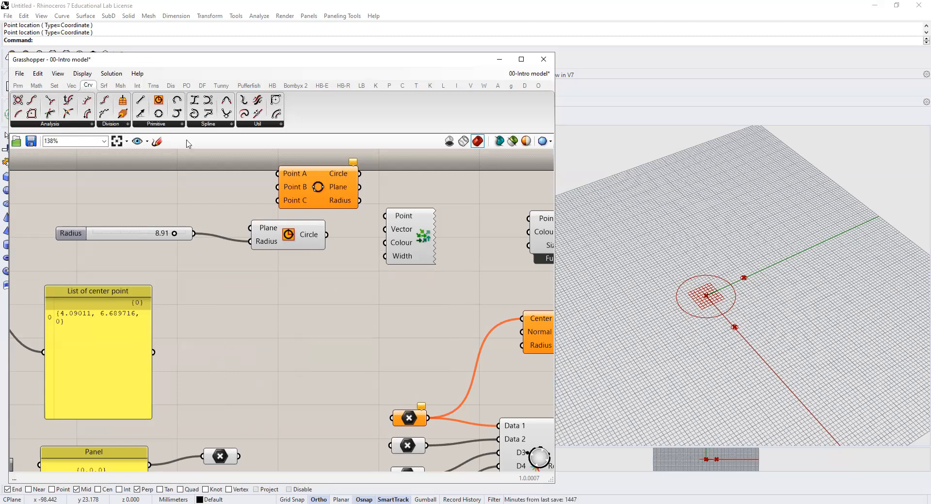
Step: Add an empty panel below the Circle component and connect the Circle output to it
double_click(348, 334)
text(//)
key(Return)
drag(327, 234, 383, 337)
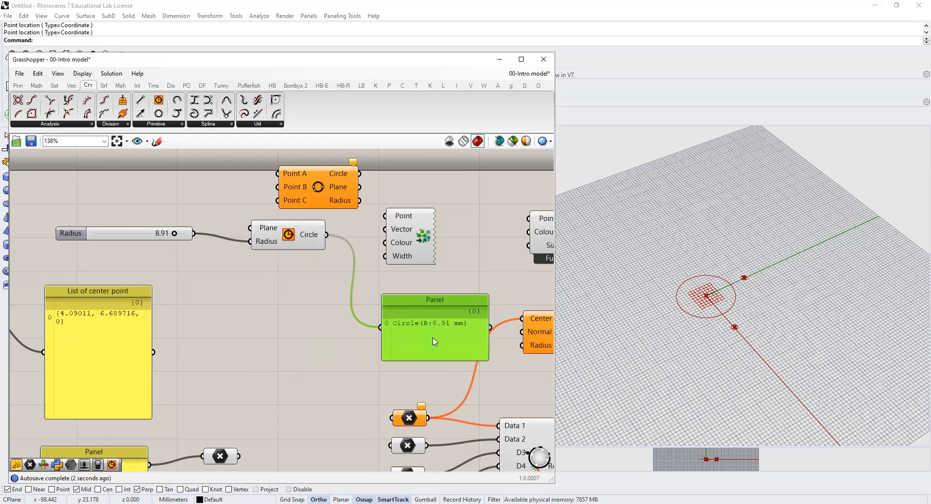
Step: Examine the existing Merge component's data inputs and its controls for inserting and removing inputs
scroll(378, 315, down, 3)
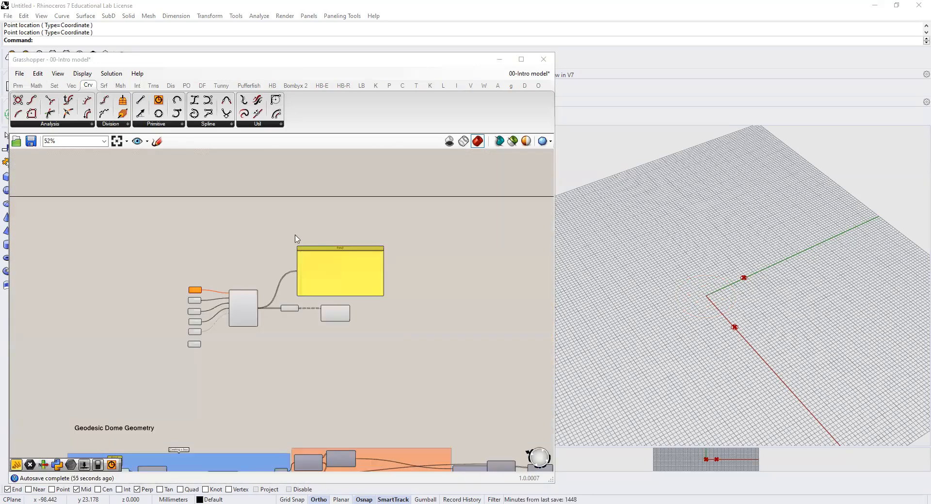
scroll(271, 245, up, 3)
right_drag(232, 275, 280, 184)
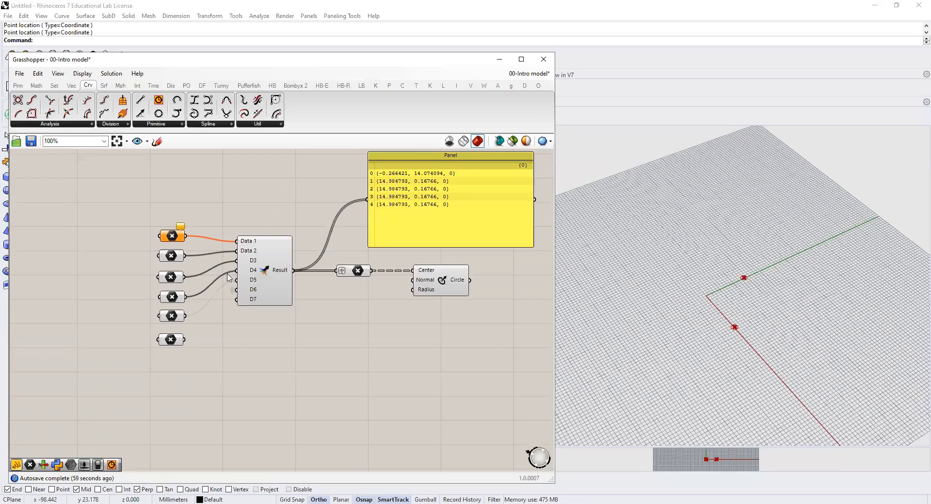
mouse_move(252, 274)
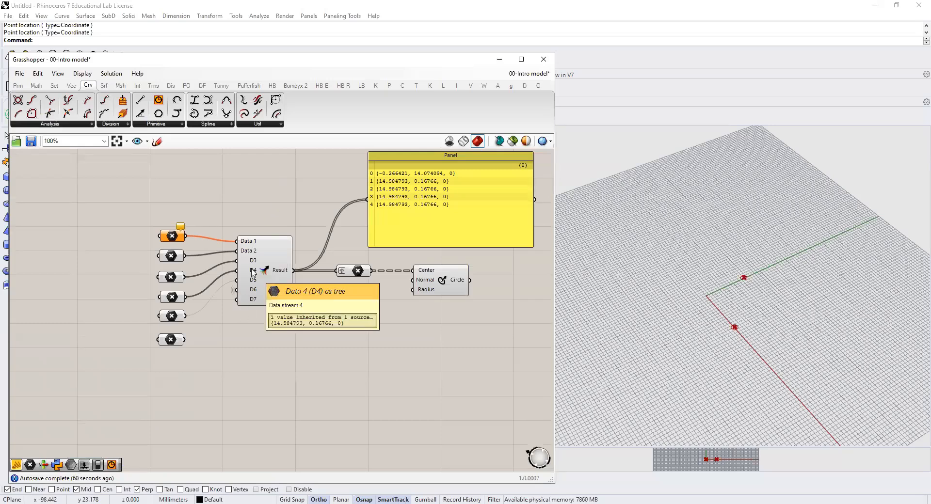
scroll(252, 272, up, 3)
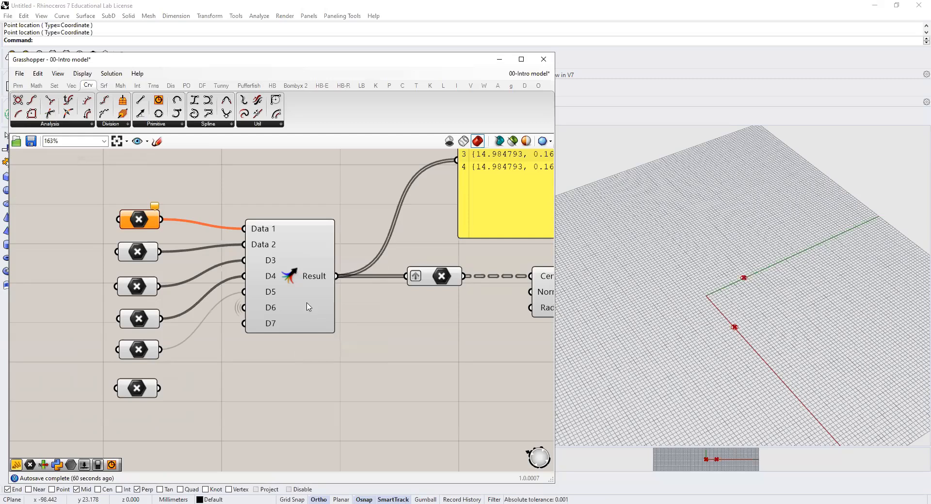
scroll(289, 329, up, 4)
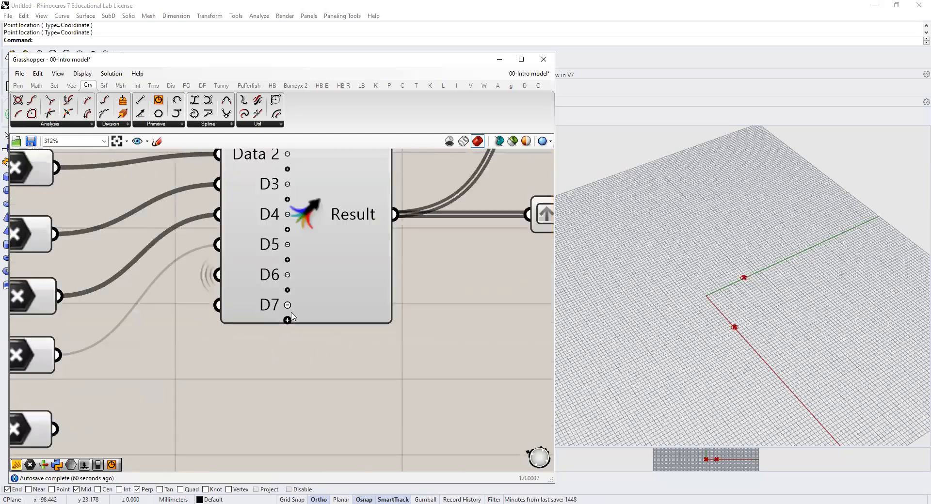
scroll(291, 318, down, 5)
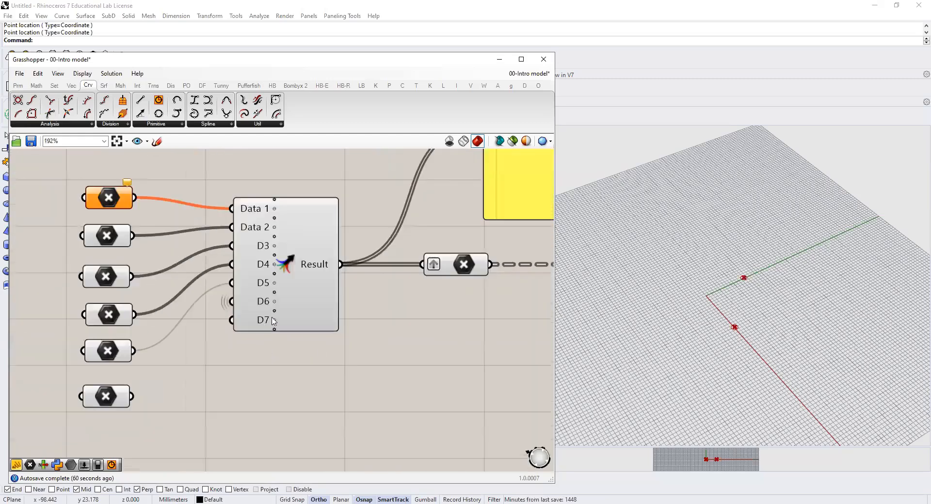
Step: Search for "merge" and place a new Merge component in the empty area below the existing one
double_click(306, 415)
text(merge)
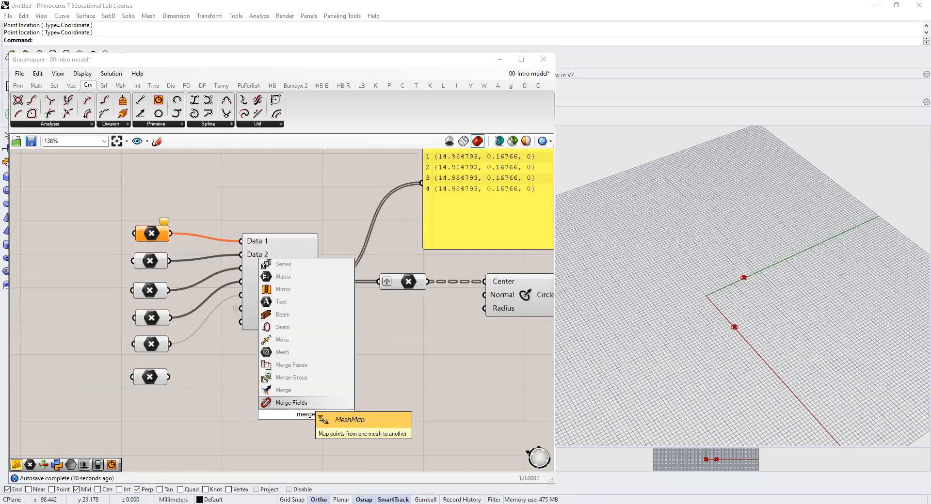
click(296, 400)
right_drag(337, 416, 306, 295)
drag(281, 299, 364, 352)
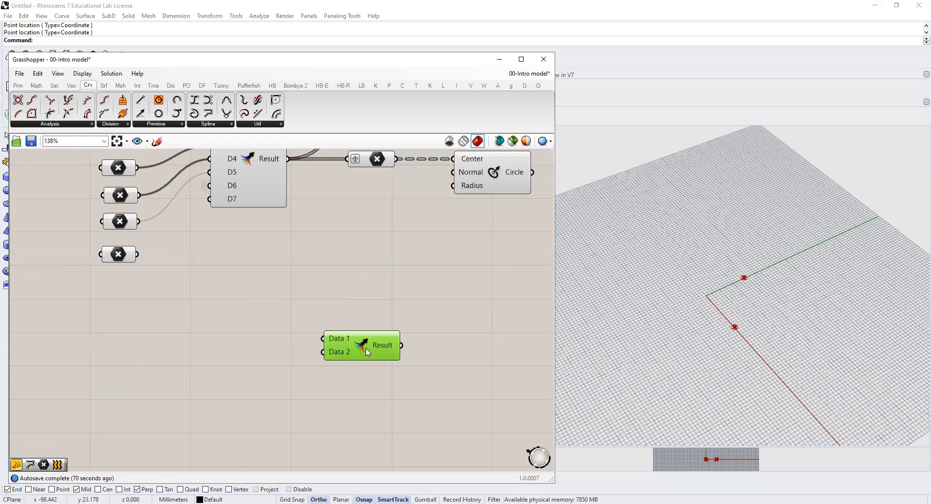
Step: Insert three more inputs, D3 to D5, at the end of the new Merge component's input list
scroll(360, 361, up, 6)
scroll(358, 361, up, 2)
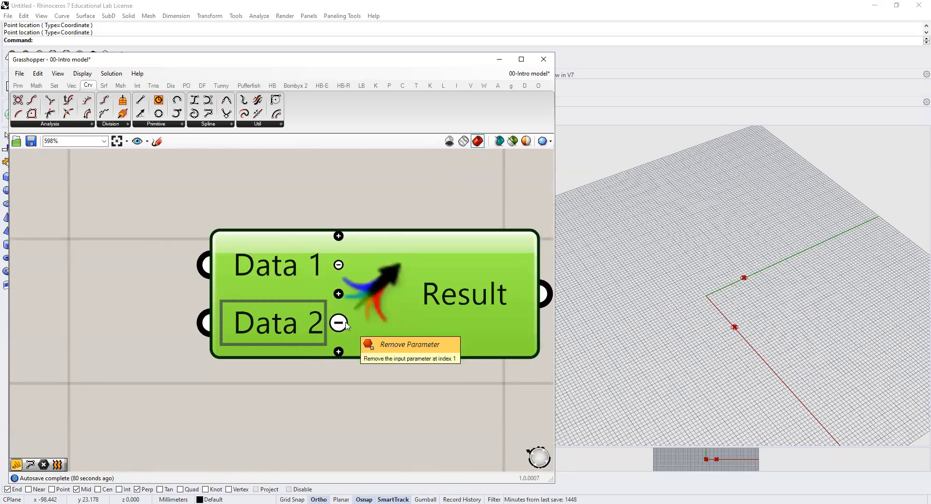
click(339, 351)
click(339, 380)
click(338, 410)
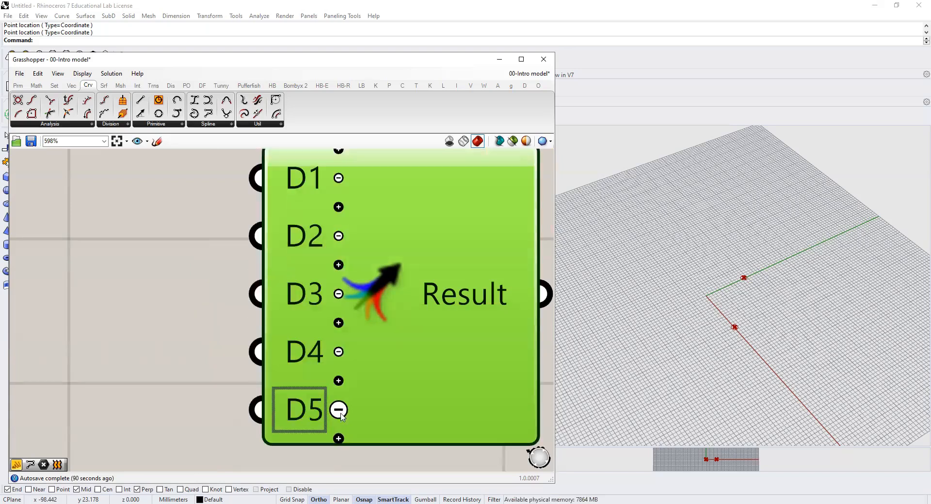
scroll(342, 415, down, 5)
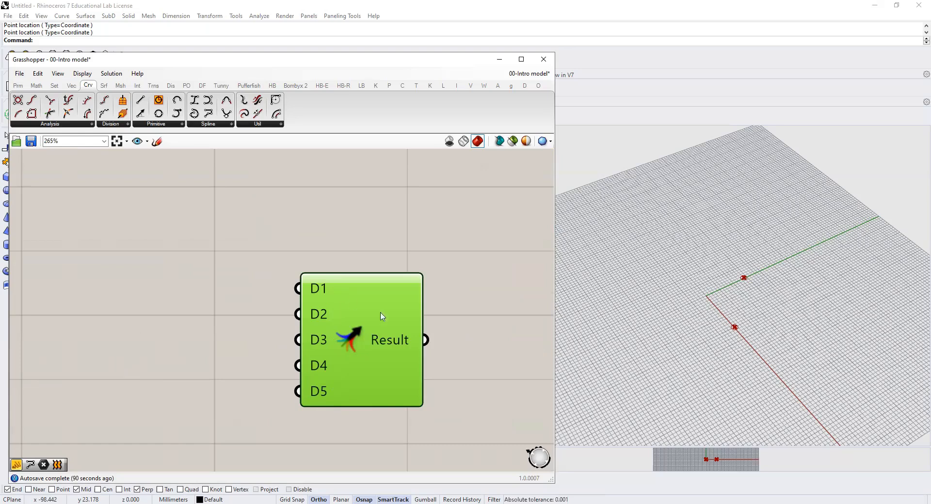
scroll(336, 301, down, 4)
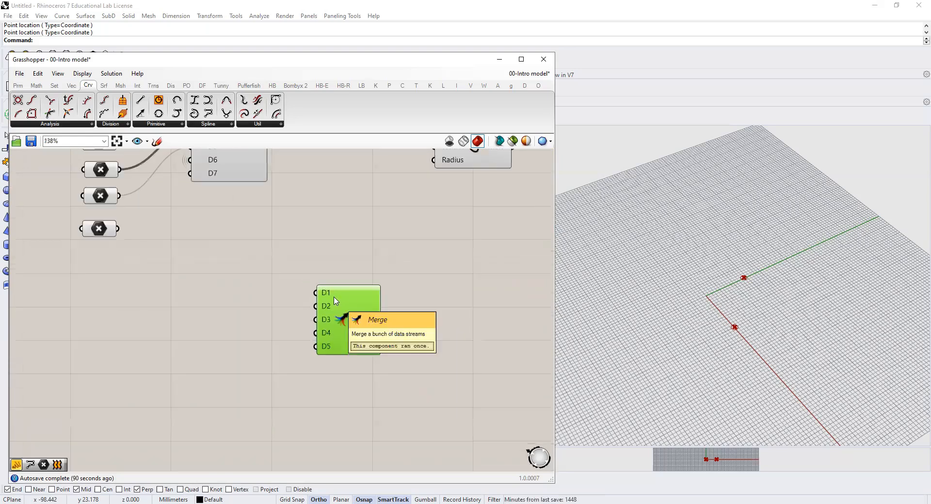
Step: Remove inputs D5, D4 and D3 from the new Merge component
scroll(335, 301, up, 3)
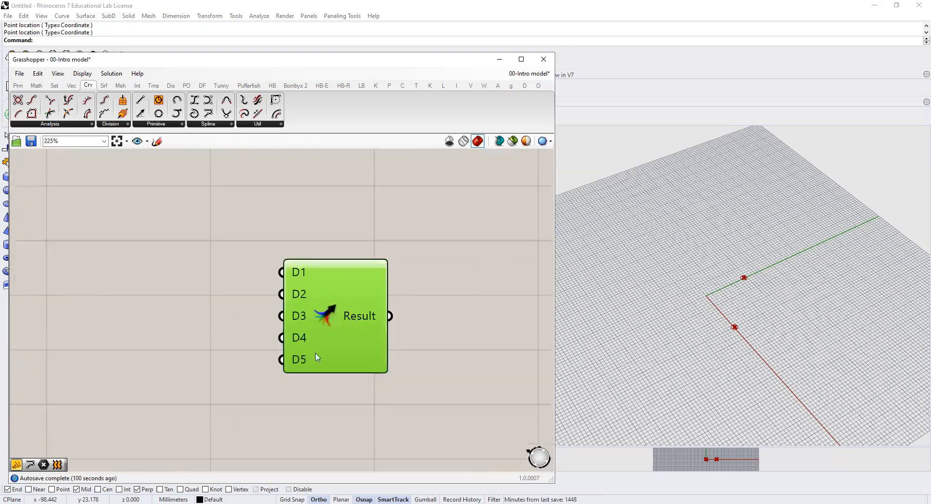
scroll(316, 357, up, 6)
click(313, 342)
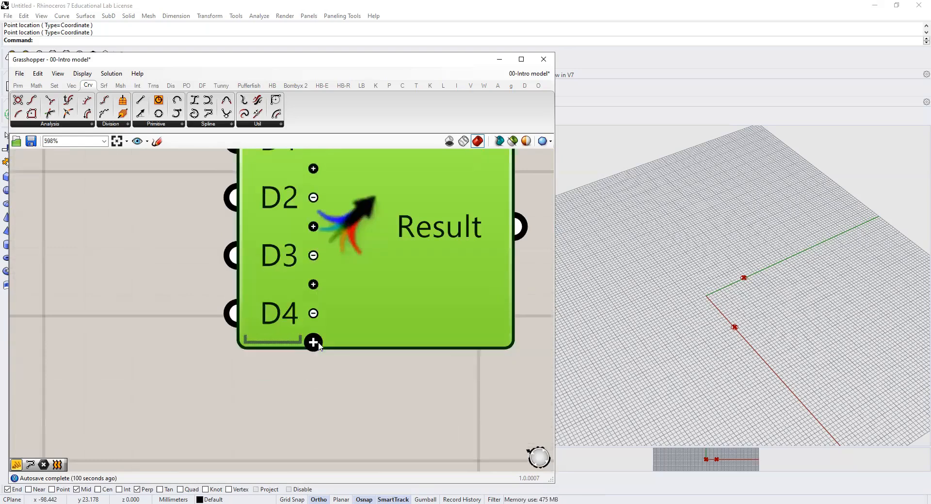
click(314, 313)
click(313, 285)
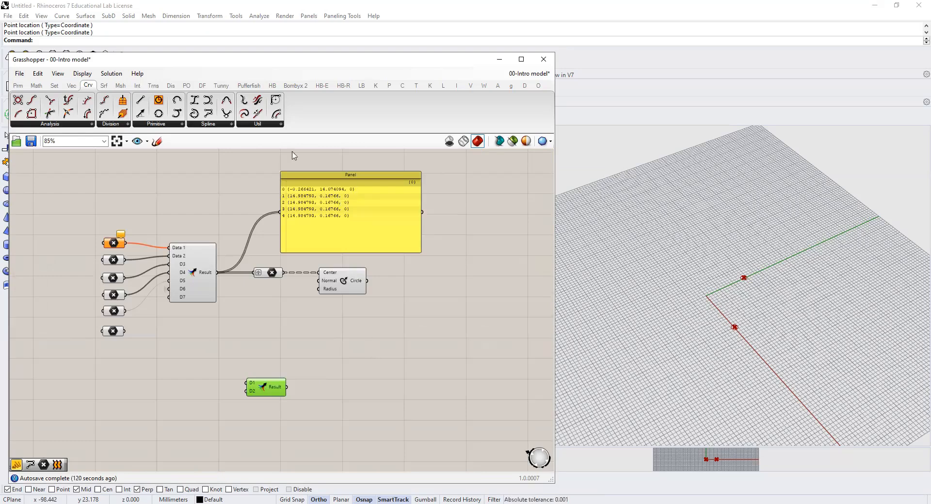
Step: Add an empty panel in the free area below the Circle component that is fed by the merged points
click(390, 335)
double_click(390, 334)
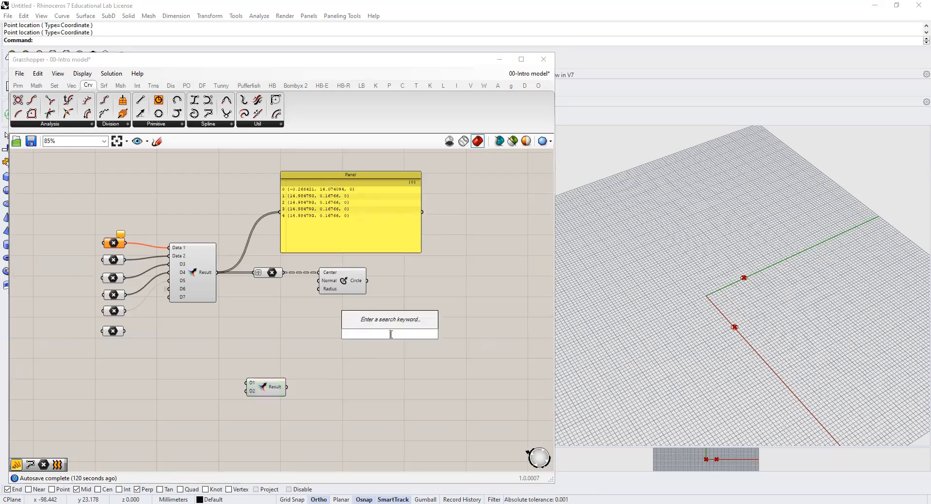
text(//)
key(Return)
scroll(390, 334, up, 4)
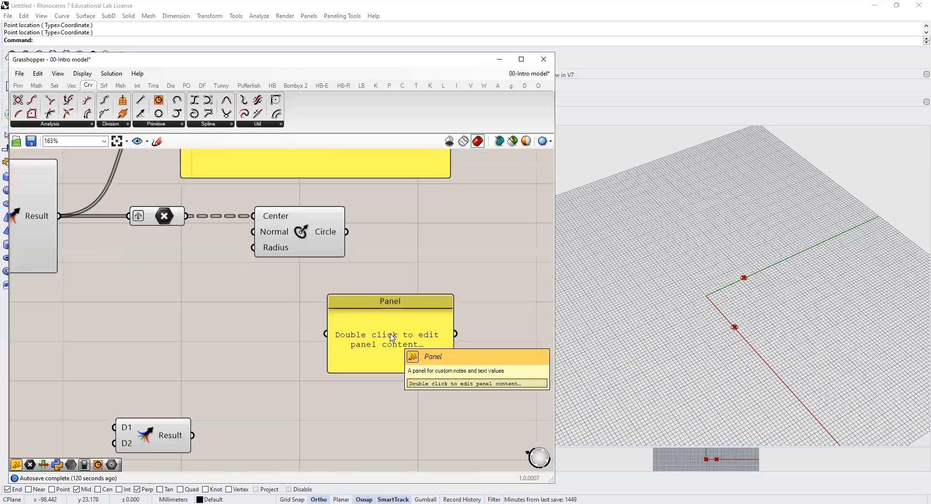
scroll(388, 303, up, 2)
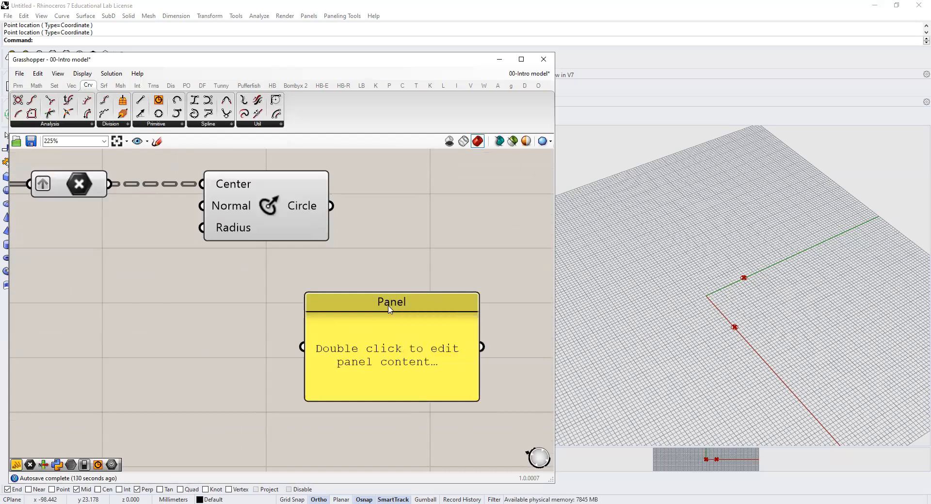
Step: Open the empty panel's properties for editing and set its text alignment to centered
right_click(387, 303)
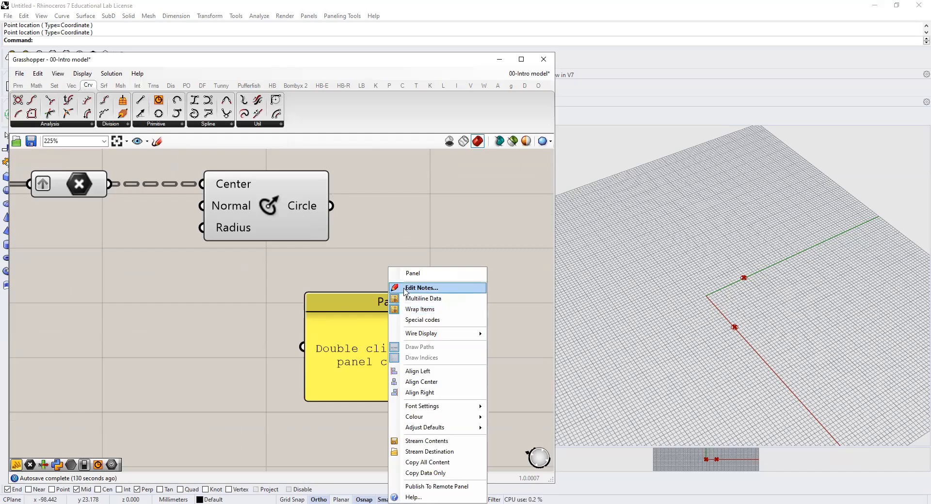
click(404, 288)
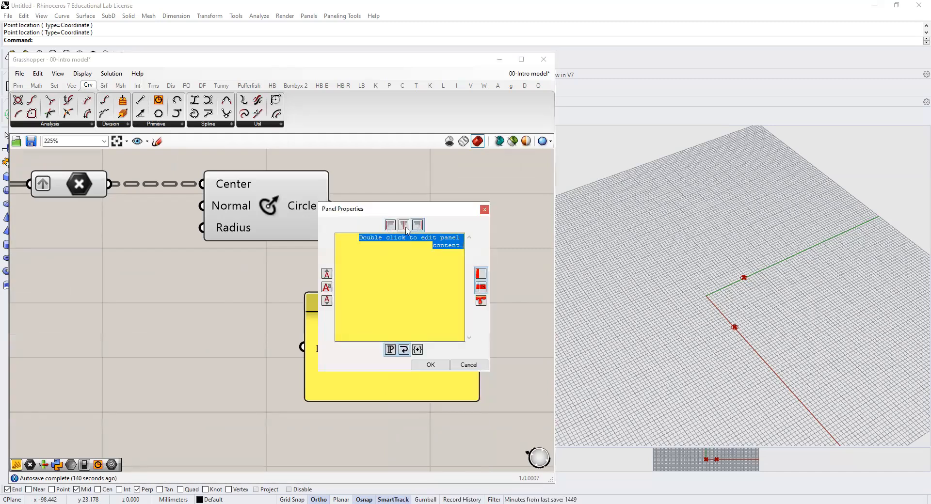
click(404, 225)
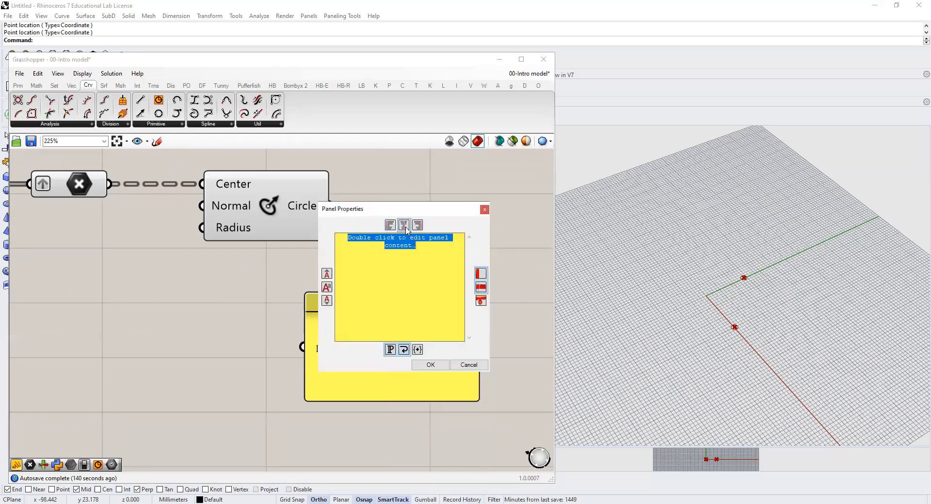
Step: Change the panel's font to Arial at size 10 pt and apply the panel properties
click(326, 288)
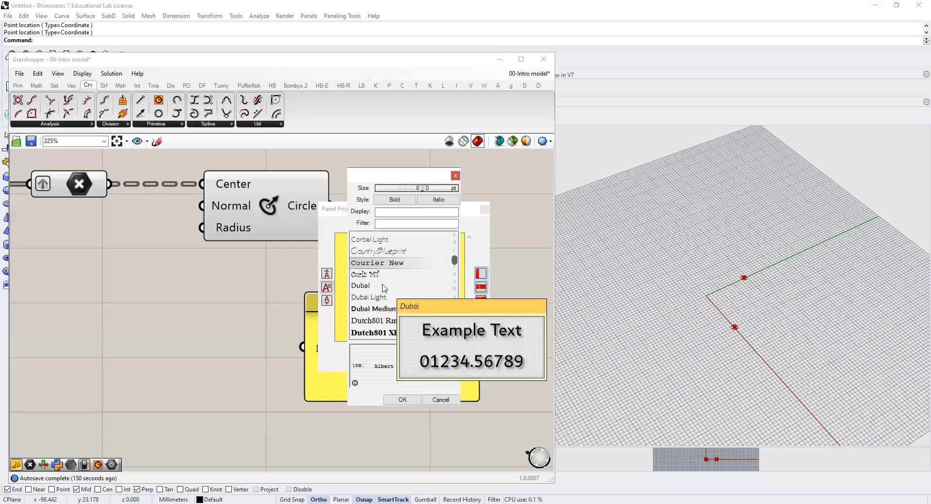
scroll(395, 285, up, 4)
scroll(395, 285, up, 12)
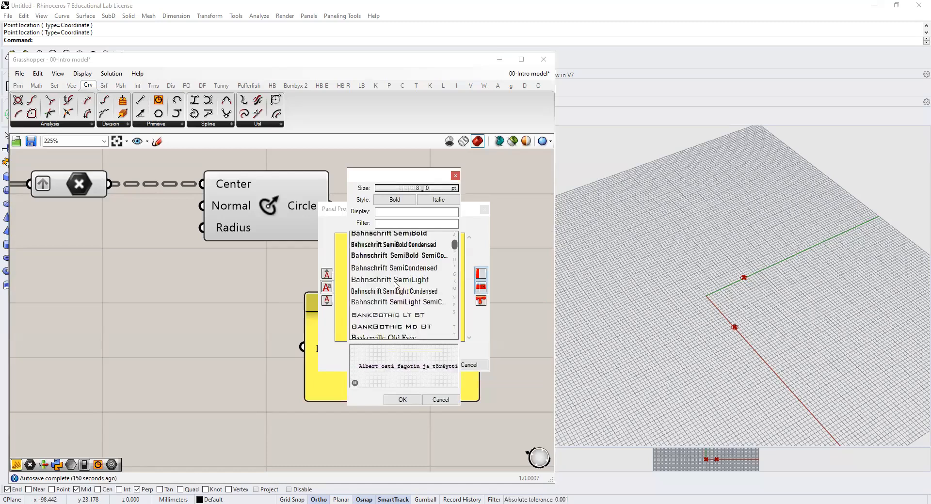
click(397, 306)
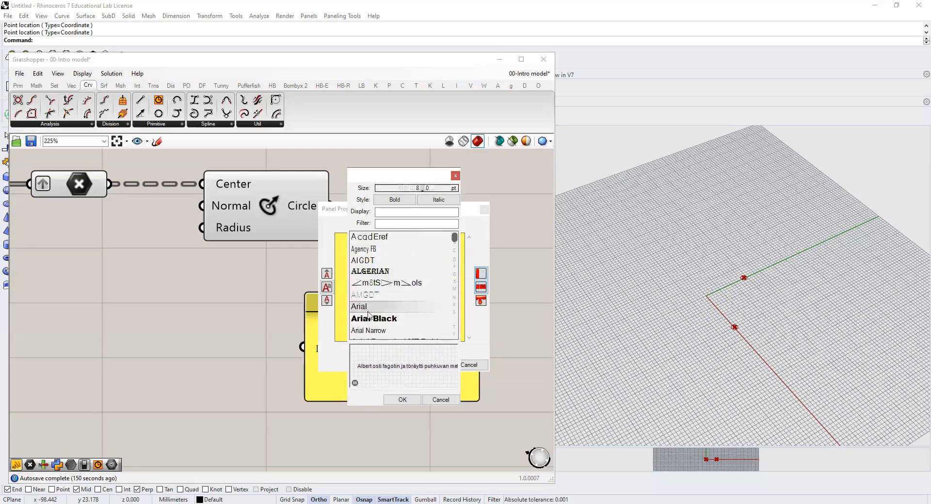
double_click(419, 189)
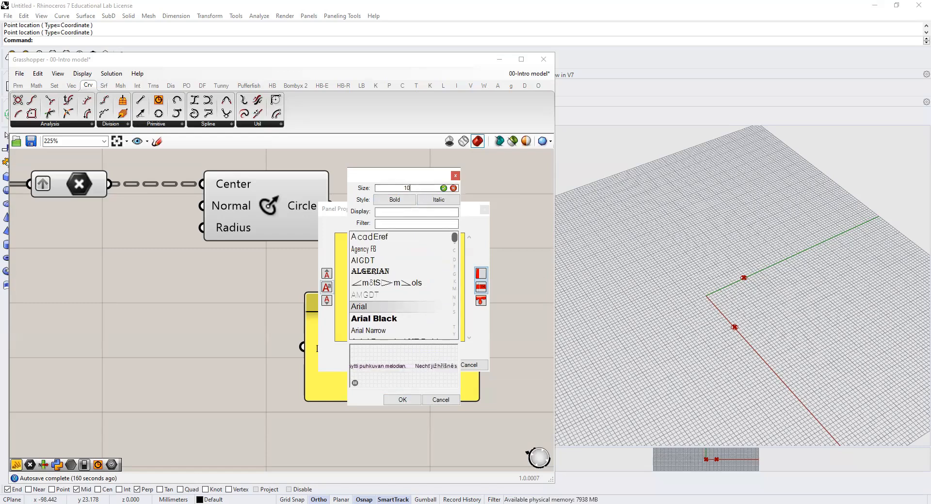
click(443, 188)
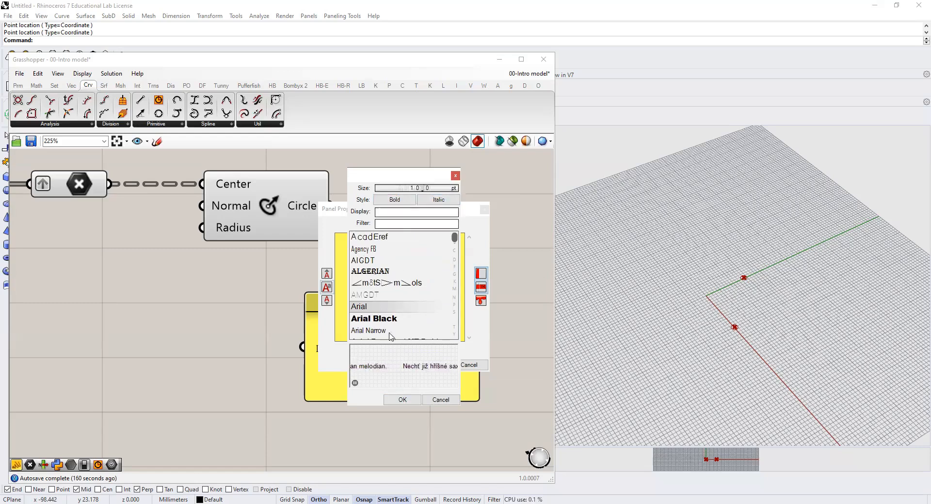
click(403, 400)
click(440, 364)
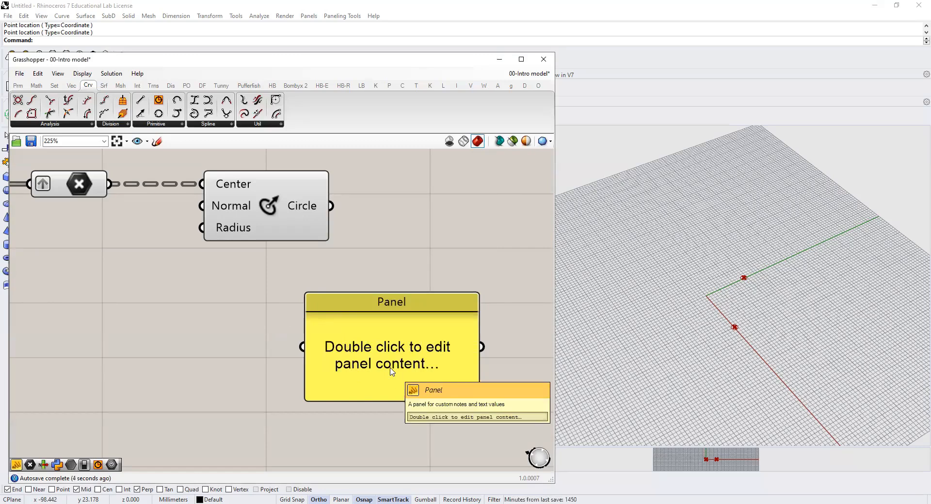
Step: Move the unconnected panel into the free area to the right of the Circle component
scroll(392, 371, down, 5)
scroll(309, 222, up, 3)
drag(444, 362, 487, 266)
right_drag(369, 386, 286, 445)
drag(376, 324, 453, 370)
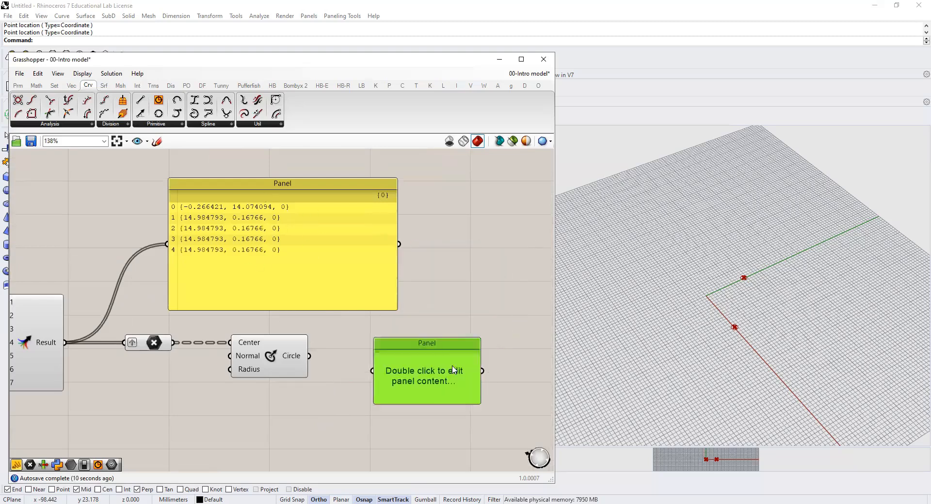
scroll(419, 377, down, 2)
click(425, 406)
scroll(420, 374, up, 4)
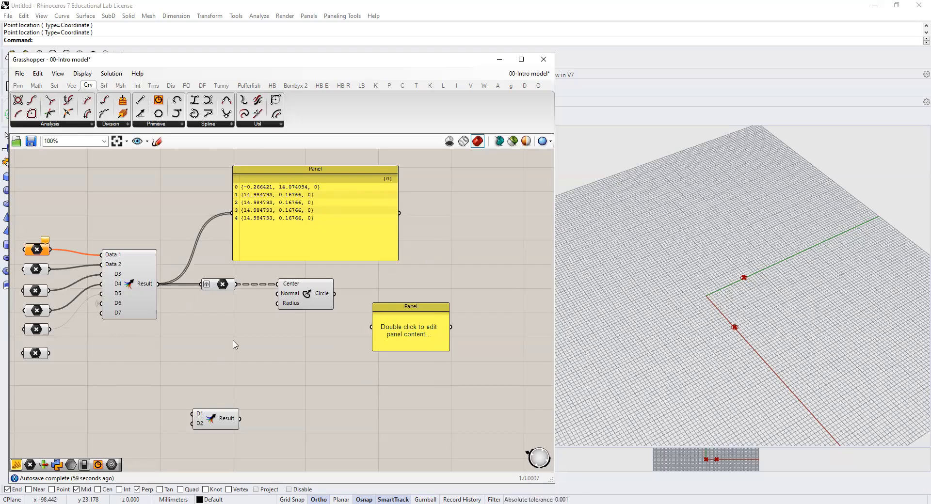
Step: Search for "circl" and place a second Circle CNR component in the empty area left of the Point parameters
right_drag(140, 358, 317, 360)
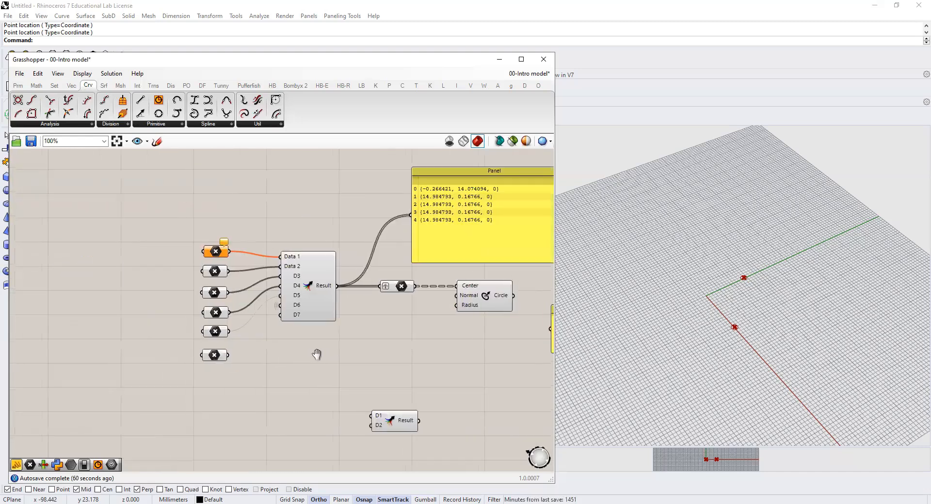
scroll(297, 332, down, 3)
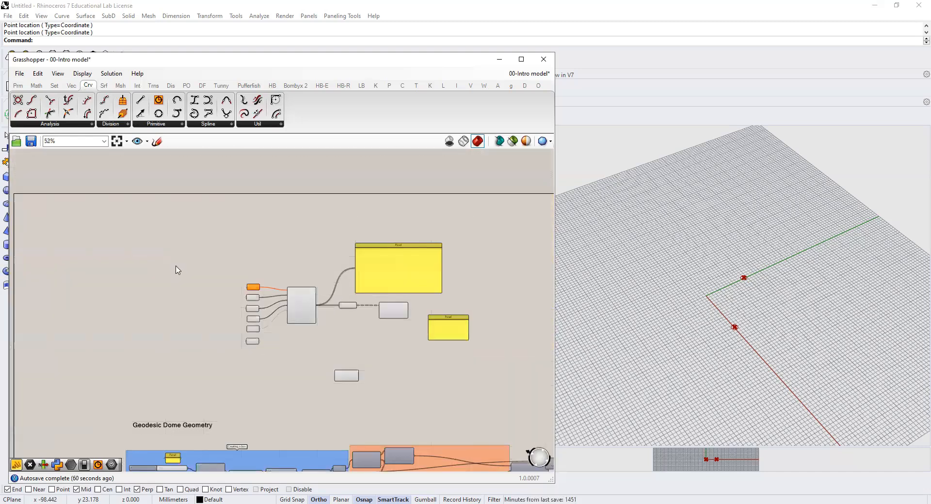
scroll(230, 316, up, 2)
double_click(192, 257)
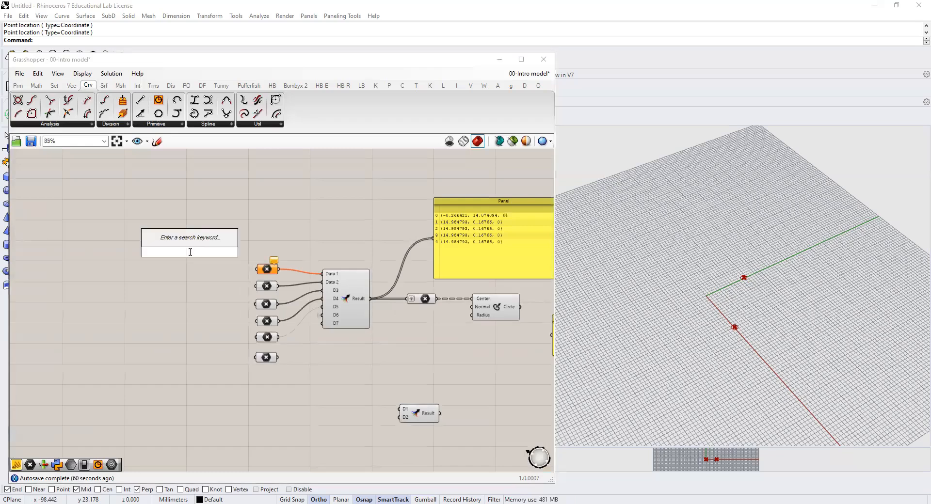
text(circ)
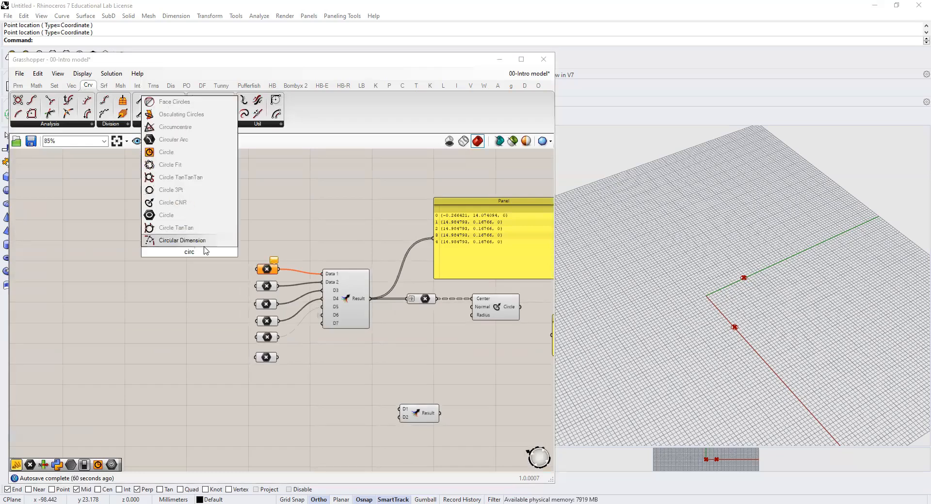
key(Up)
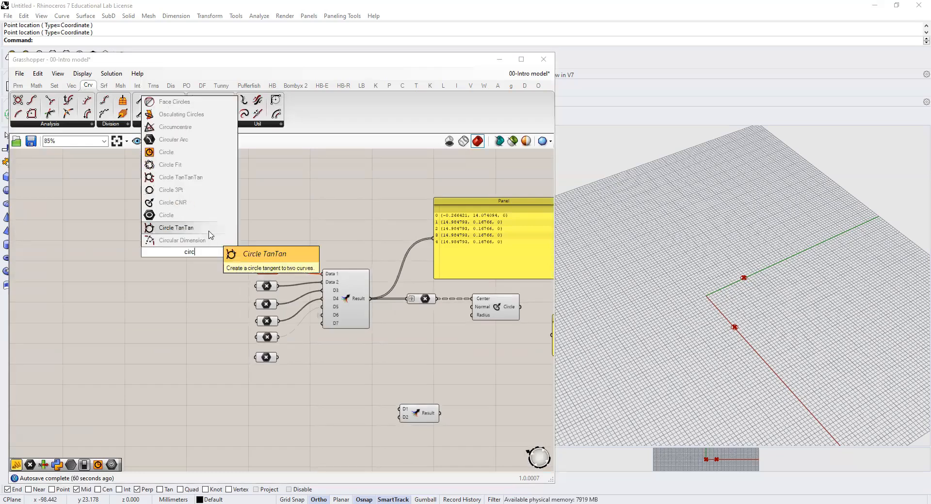
text(l)
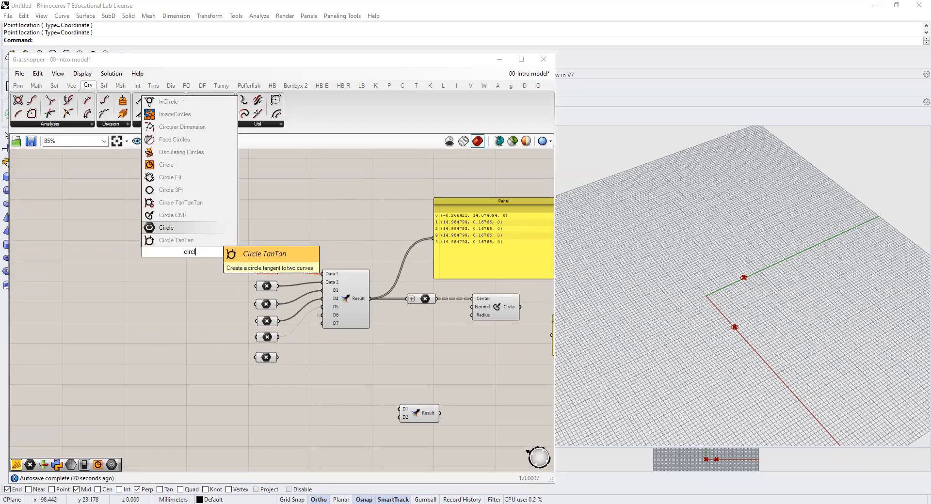
click(181, 227)
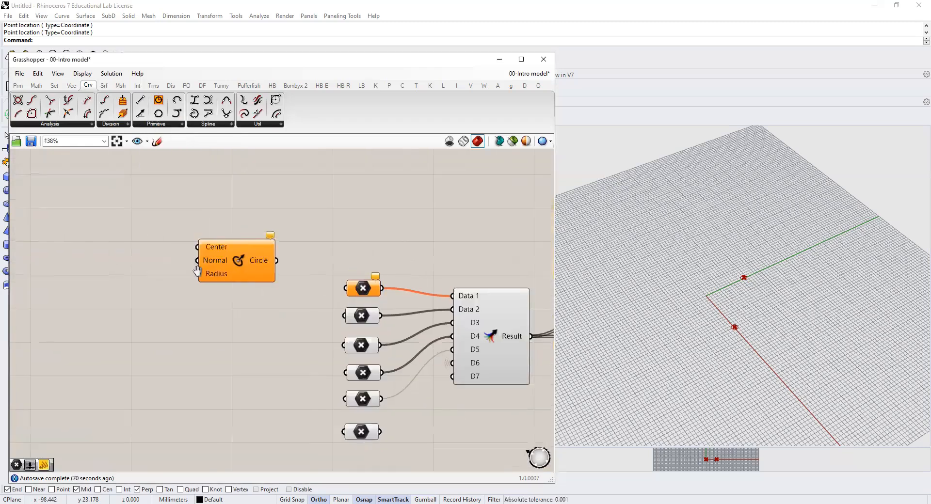
Step: Disconnect the lowest Point parameter from the Merge component and connect it only to the new Circle CNR's Center input
drag(433, 429, 270, 244)
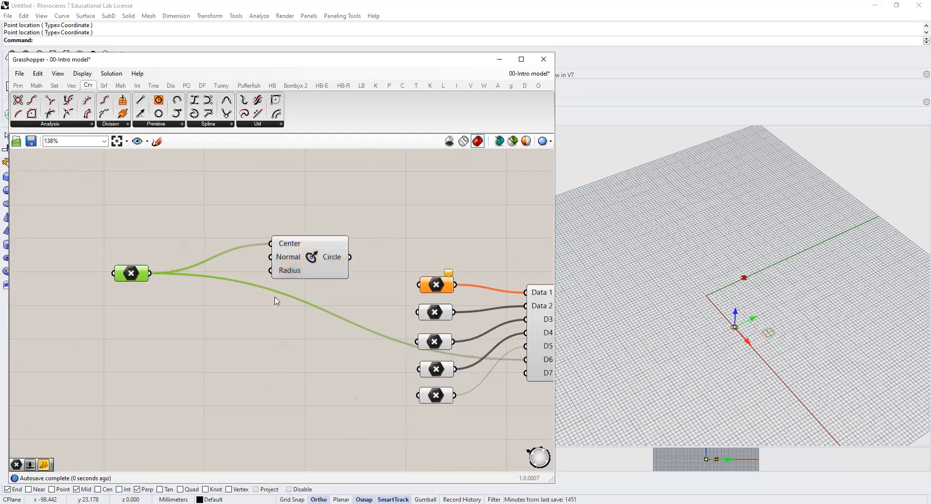
right_click(139, 276)
mouse_move(207, 336)
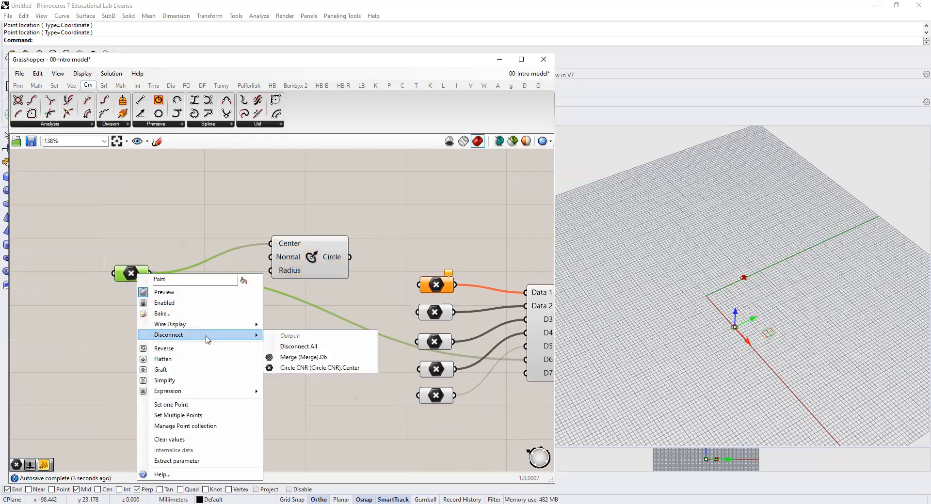
click(319, 369)
right_click(128, 274)
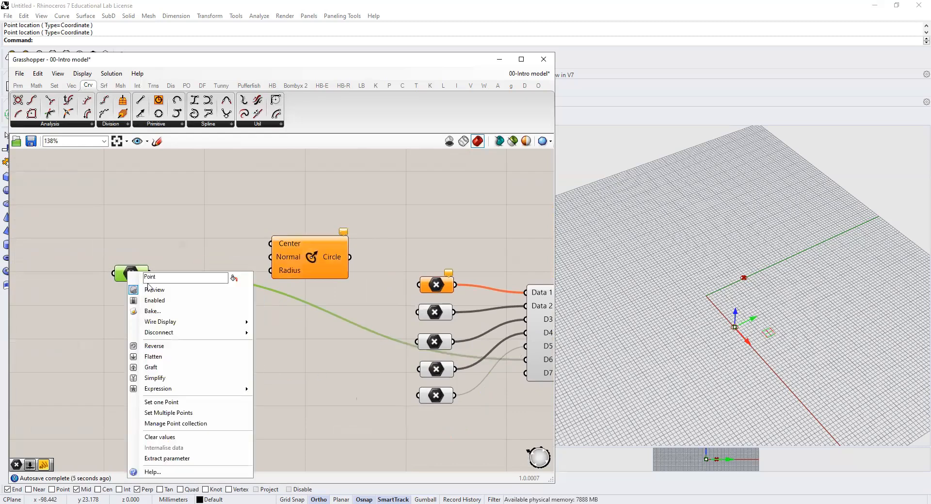
mouse_move(177, 333)
click(291, 345)
drag(150, 274, 270, 243)
click(188, 327)
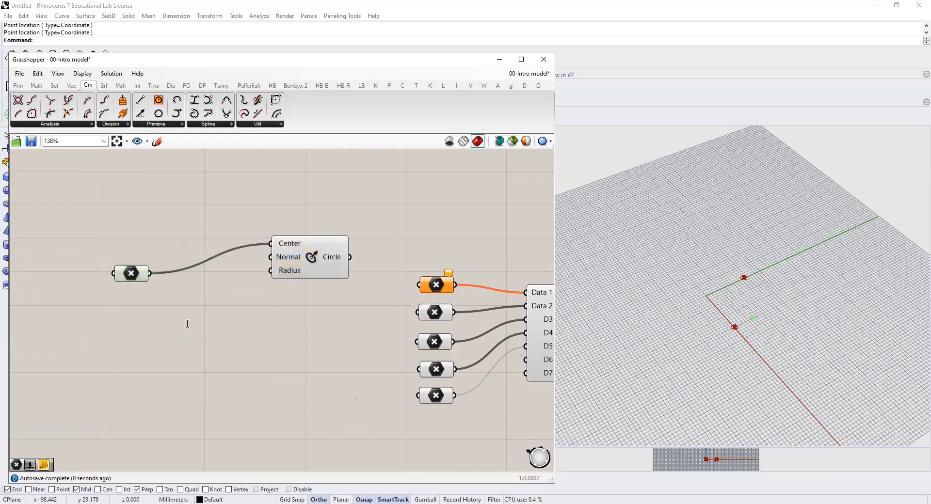
Step: Create a number slider from 1<10, connect it to the Circle CNR's Radius input and position it below the Point parameter
double_click(187, 324)
text(<)
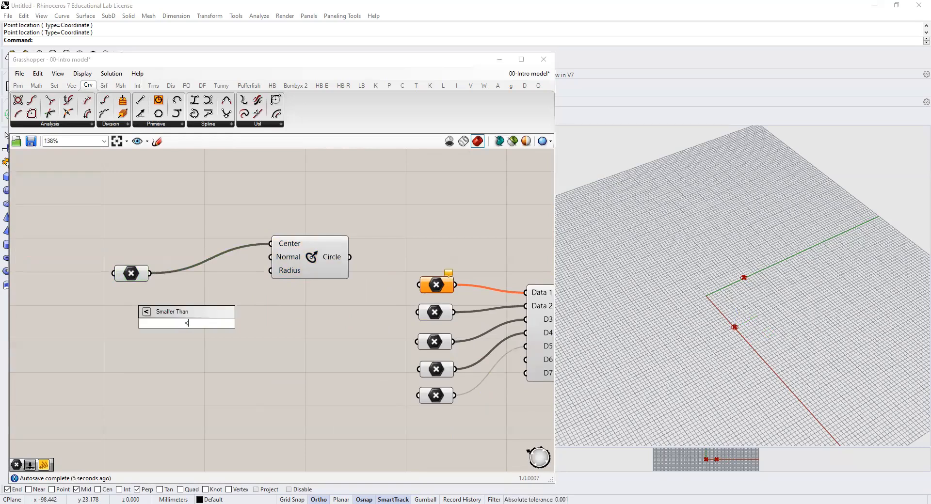
text(10)
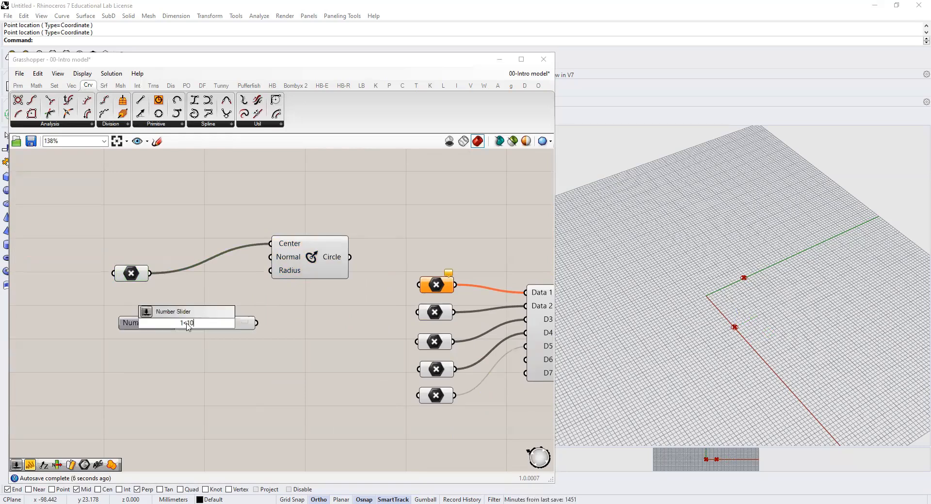
key(Return)
drag(271, 323, 271, 270)
drag(146, 322, 57, 320)
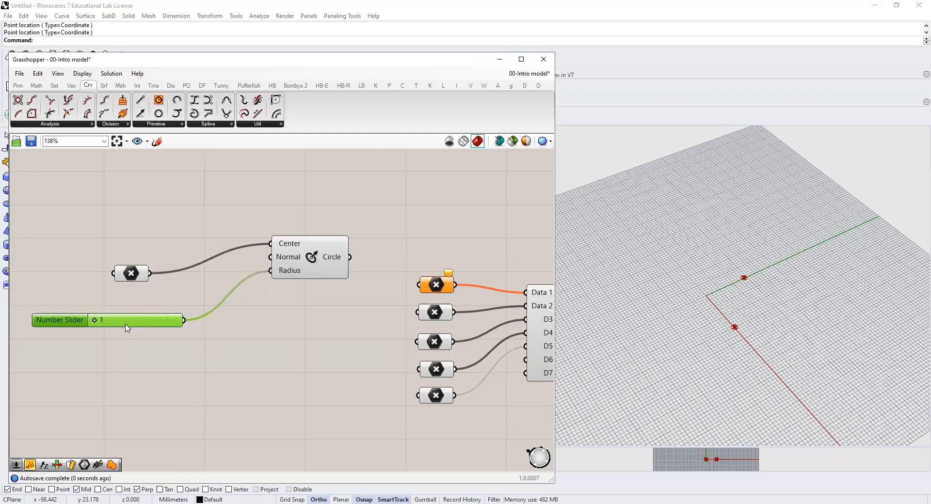
Step: Move the Point parameter slightly up and left, and set the radius slider to 10
click(323, 261)
drag(128, 276, 113, 255)
drag(94, 320, 195, 322)
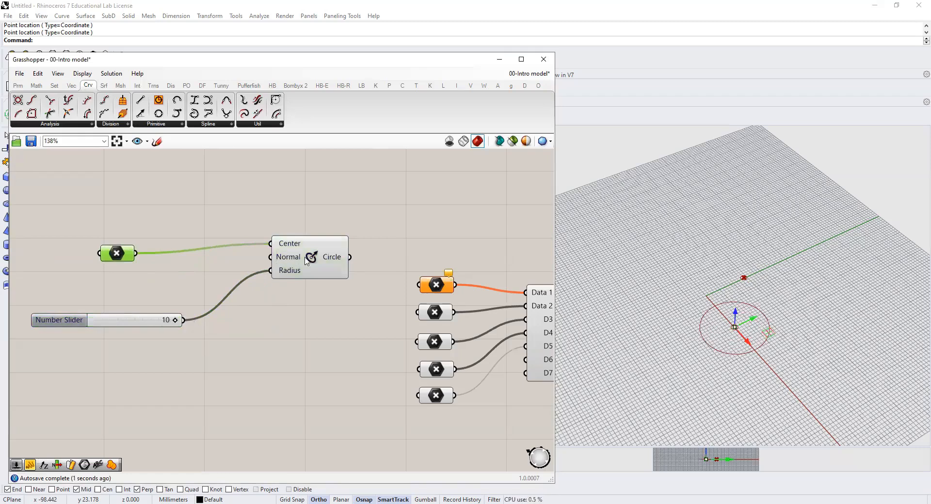
click(318, 262)
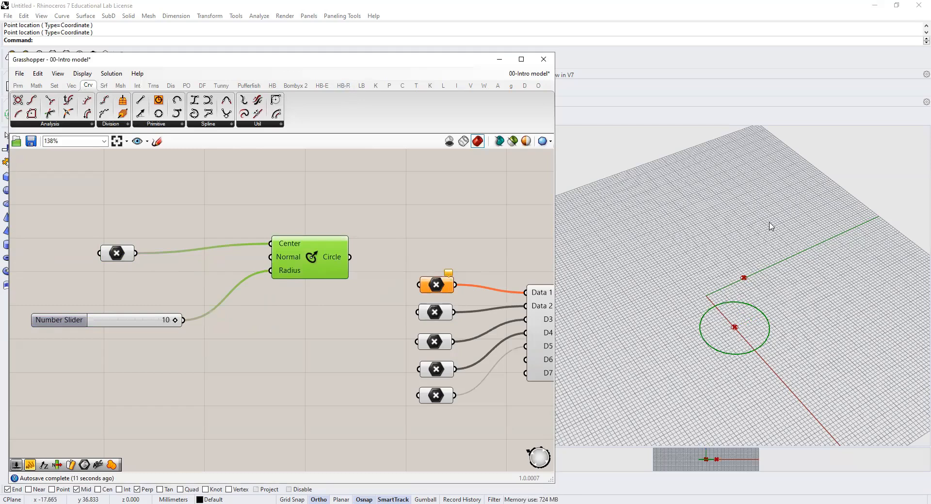
click(305, 314)
mouse_move(175, 321)
mouse_down()
mouse_move(109, 322)
mouse_move(182, 322)
mouse_up()
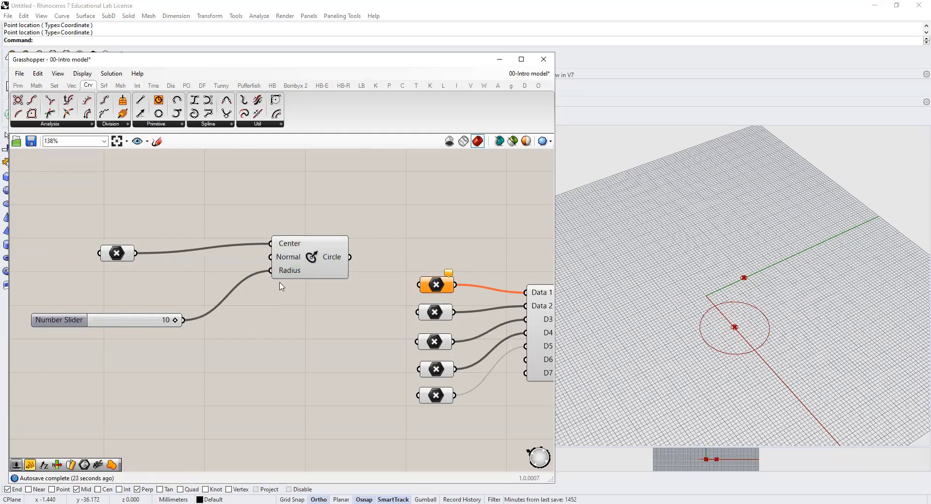
Step: Internalise the data of the Circle CNR's Radius input, and reconnect the number slider to Radius
mouse_move(289, 274)
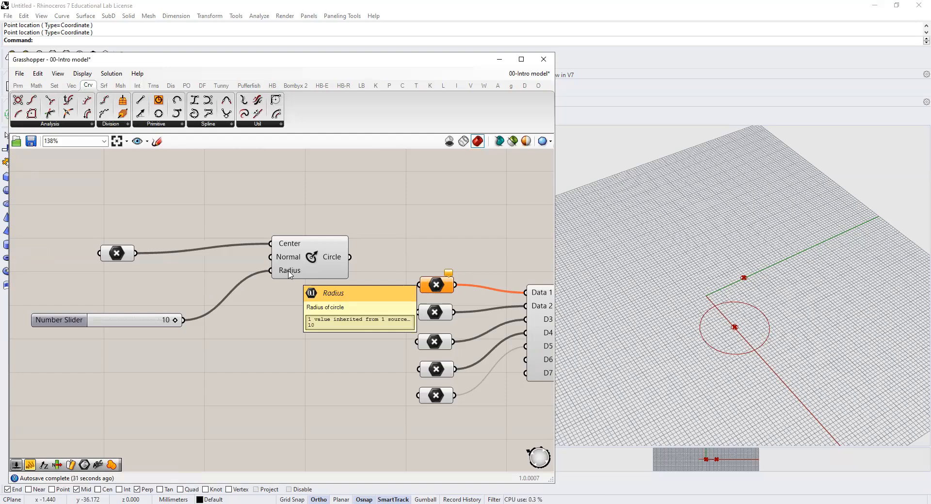
right_click(291, 275)
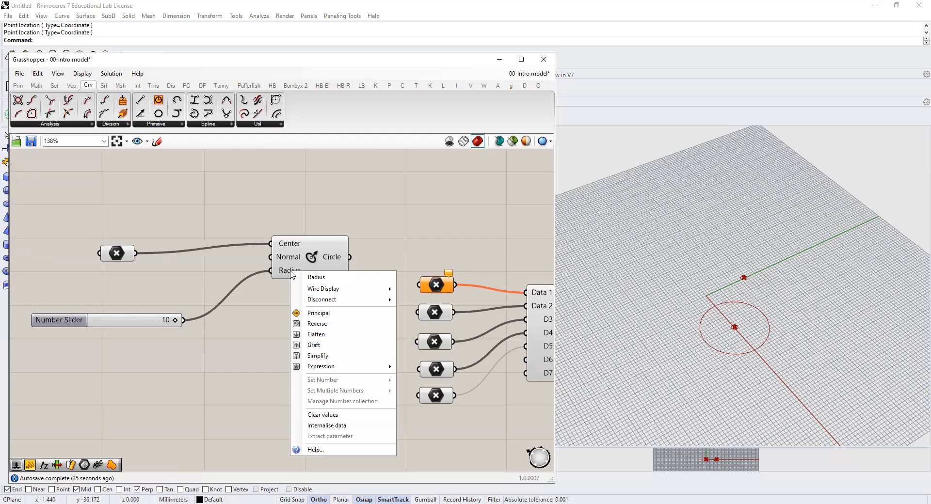
click(315, 426)
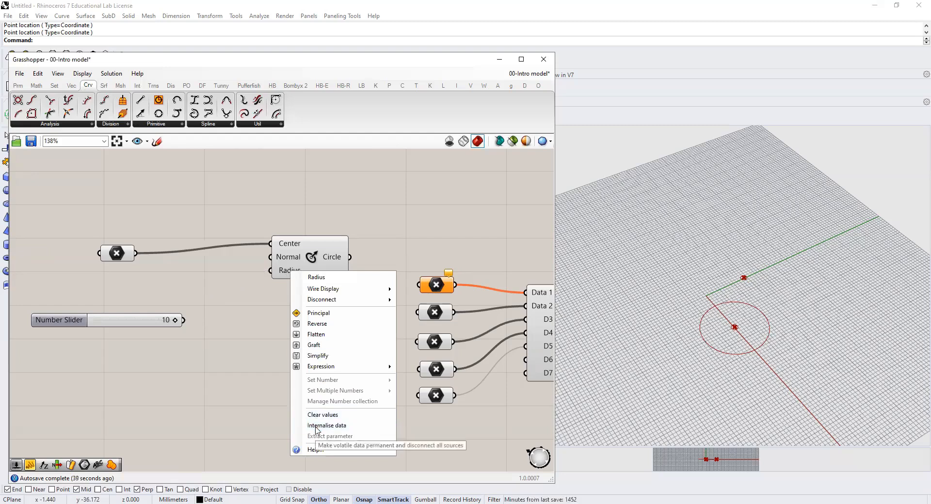
click(305, 267)
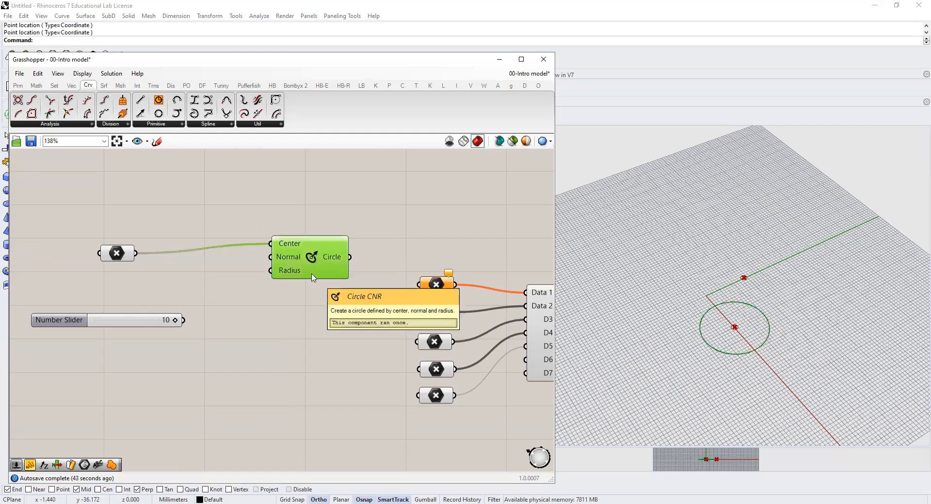
mouse_move(285, 273)
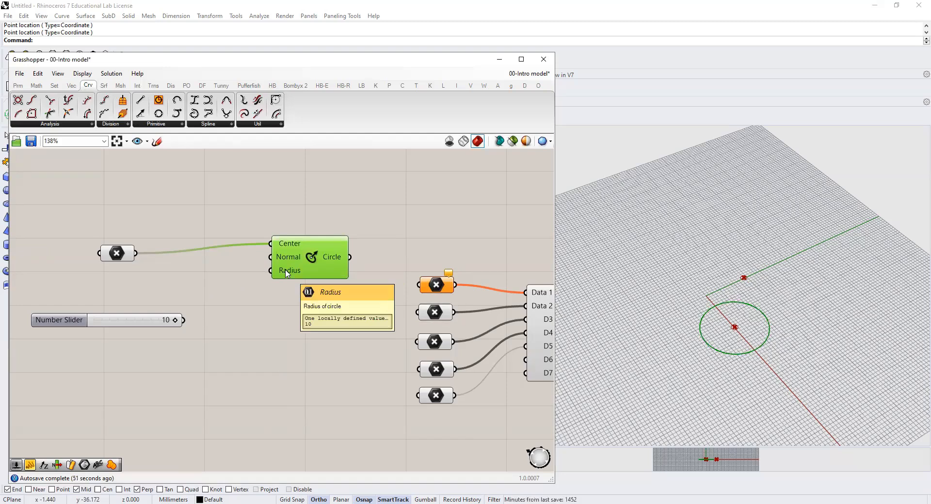
click(323, 300)
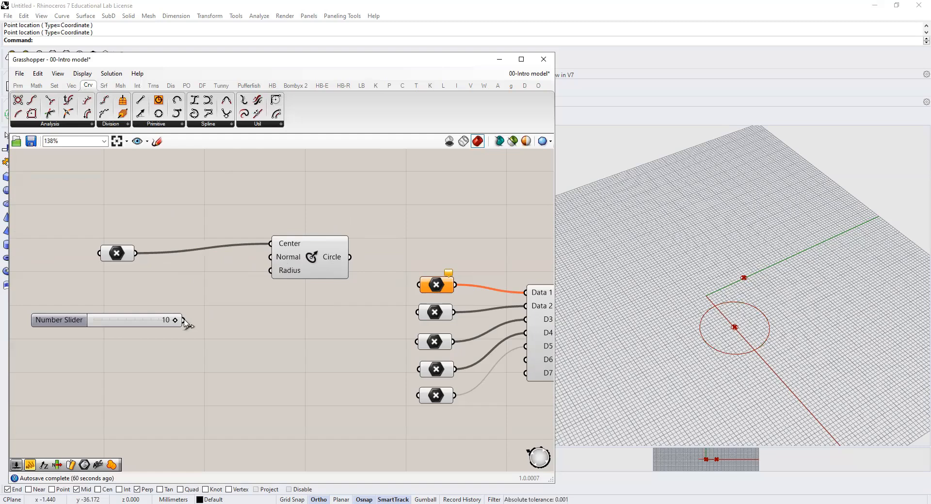
drag(184, 320, 270, 270)
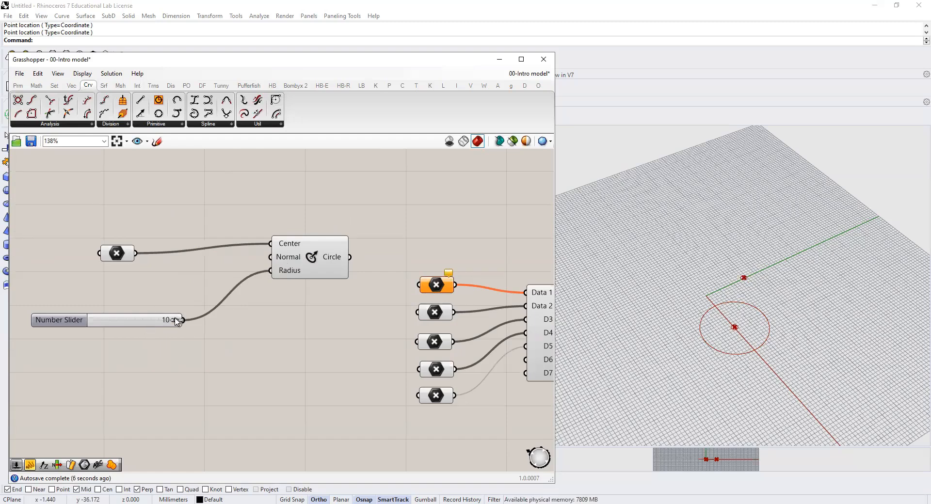
Step: Set the number slider to 9 and internalise the data of the Circle CNR's Radius input
mouse_move(175, 320)
mouse_down()
mouse_move(124, 320)
mouse_move(166, 319)
mouse_up()
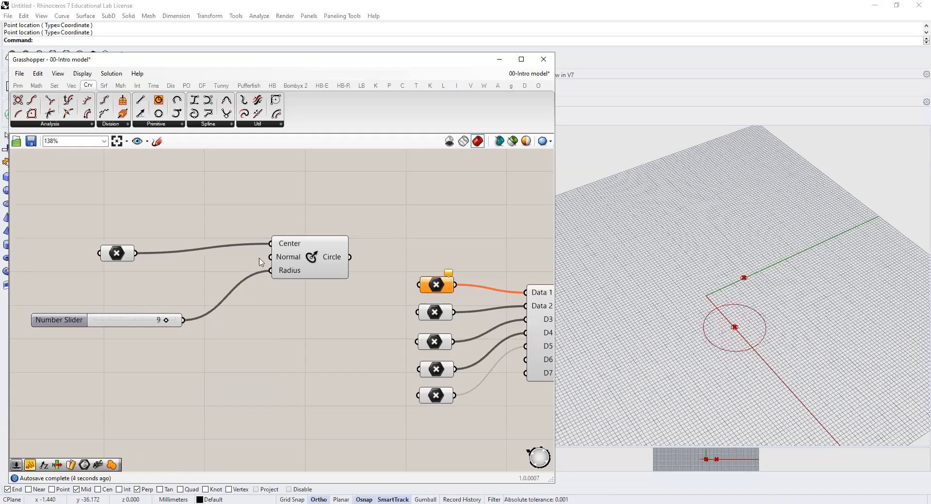
right_click(289, 271)
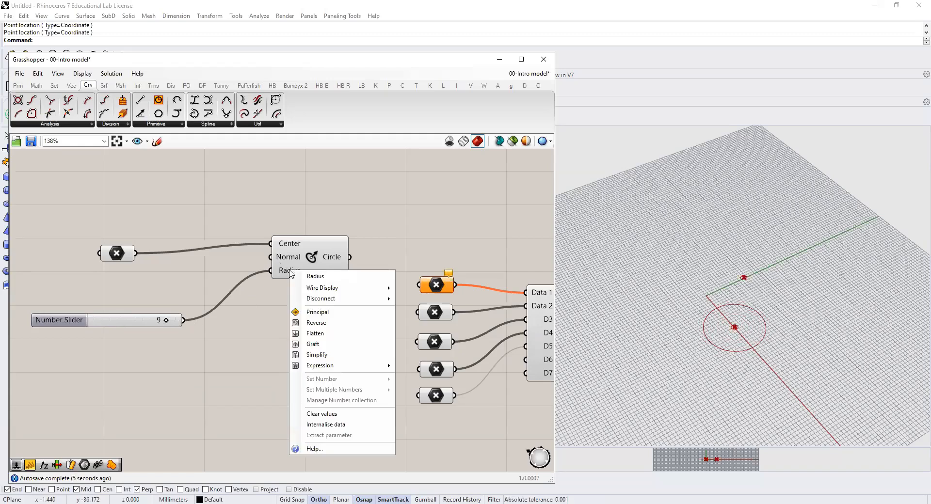
click(319, 425)
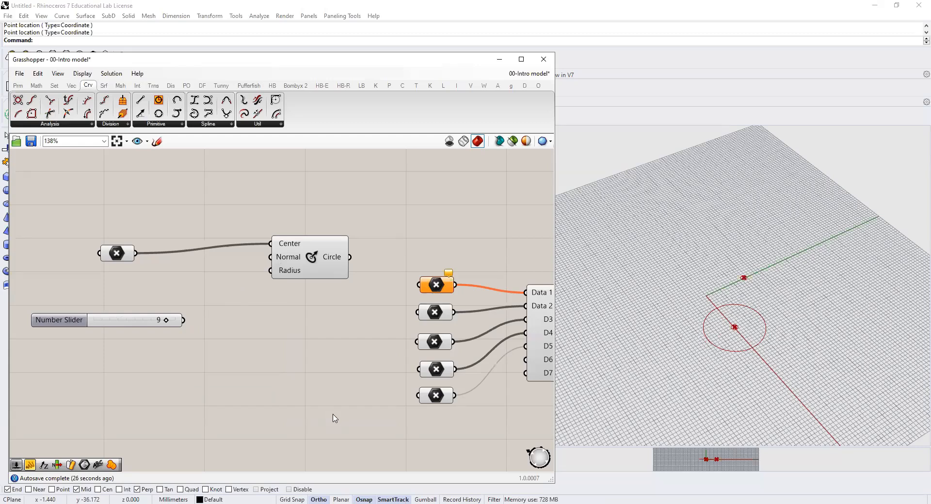
Step: Move the point coordinates panel further right, above the empty panel, and feed it from the grafted Circle CNR's Circle output
scroll(223, 313, down, 4)
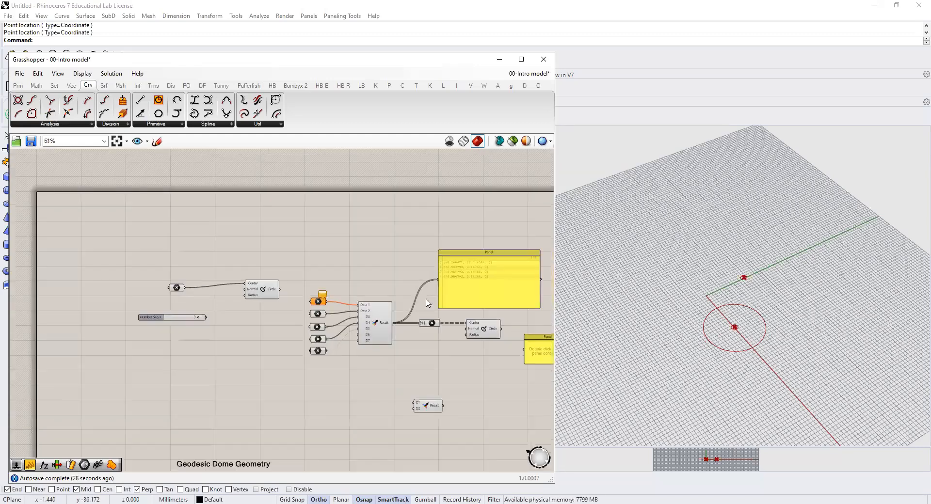
scroll(414, 352, up, 4)
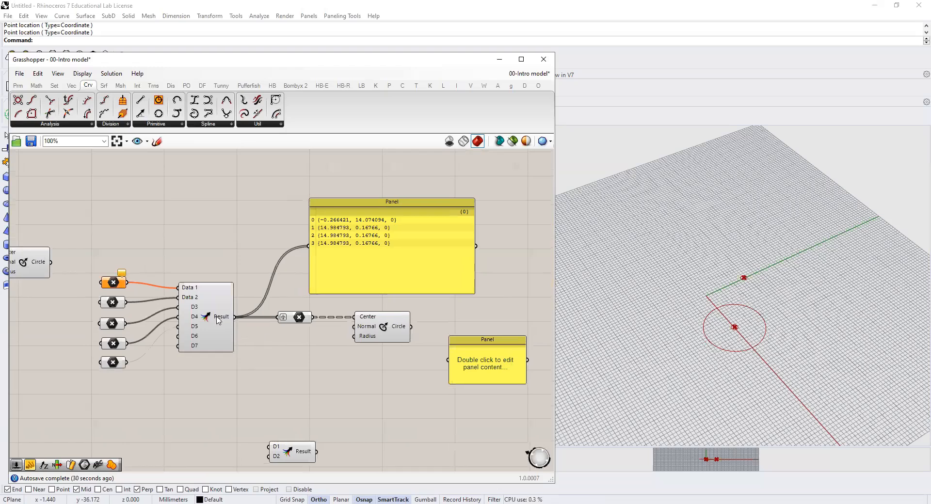
mouse_move(218, 320)
drag(380, 215, 520, 212)
right_drag(372, 231, 231, 234)
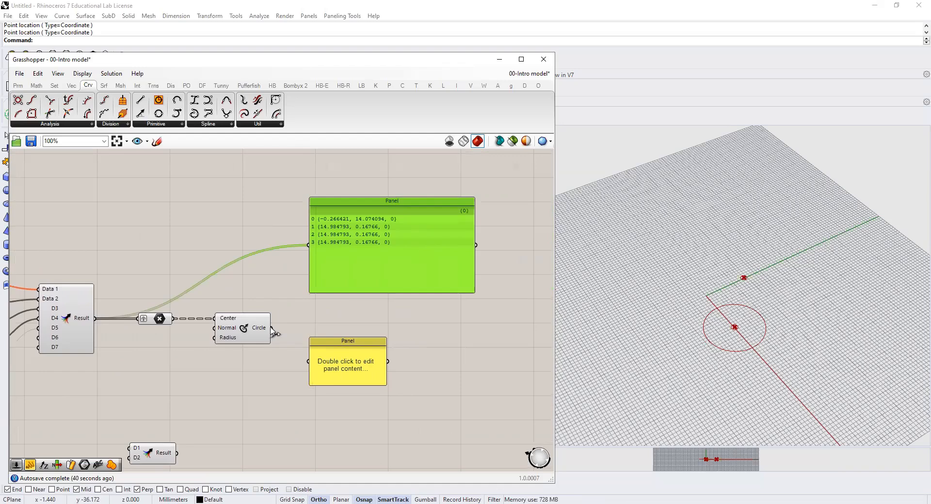
right_drag(161, 214, 260, 188)
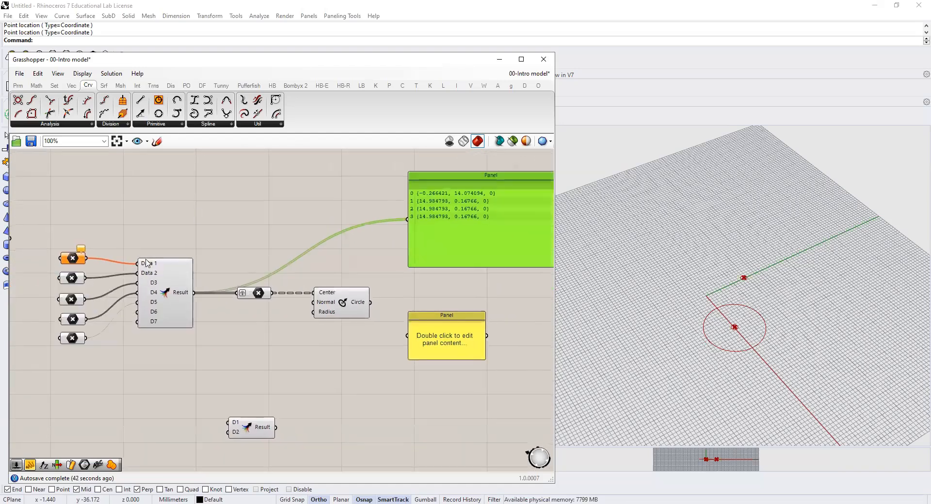
drag(371, 303, 406, 219)
right_drag(401, 267, 320, 275)
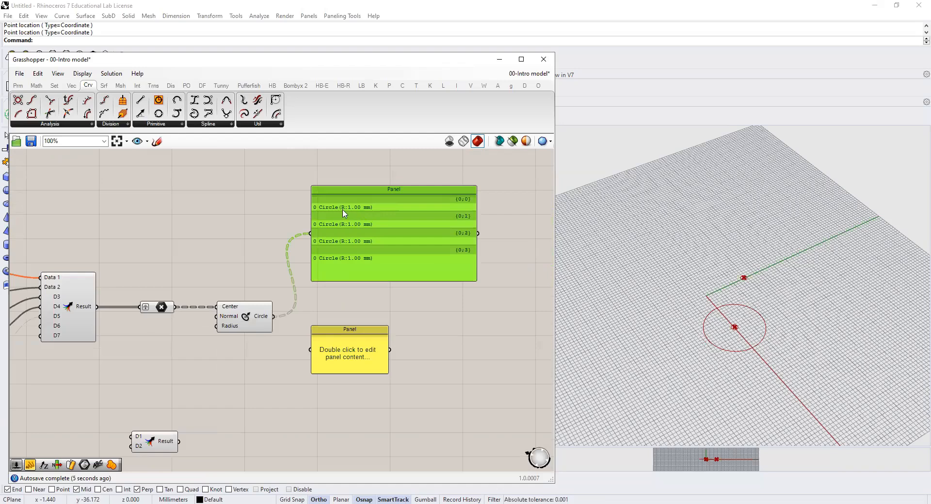
right_drag(109, 282, 162, 270)
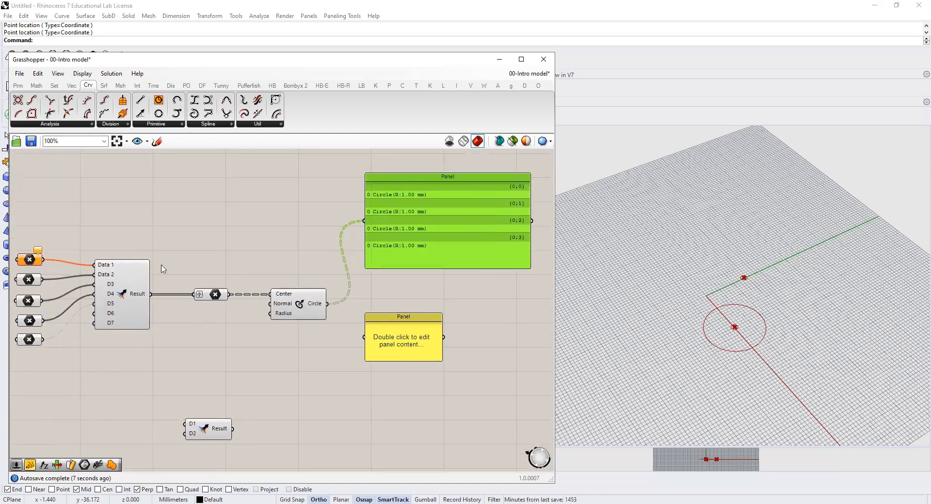
Step: Disconnect the orange Point parameter from the Merge component's Data 1 input
right_click(105, 266)
mouse_move(139, 305)
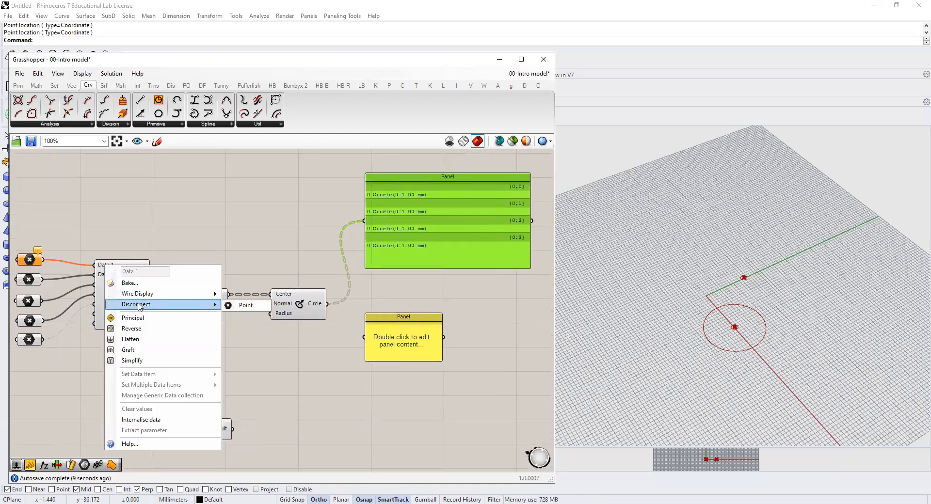
click(244, 305)
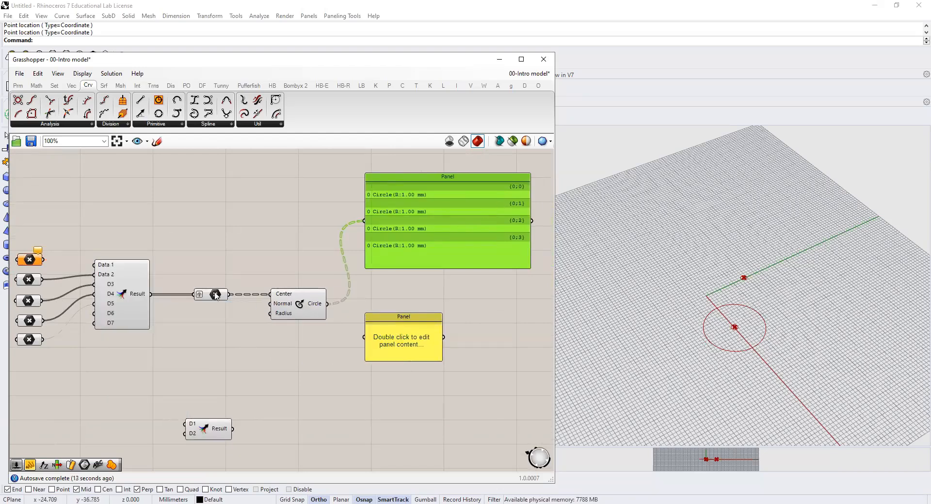
Step: Flatten the Point parameter after the Merge component and select the Circle CNR it feeds to highlight its circles
right_click(199, 295)
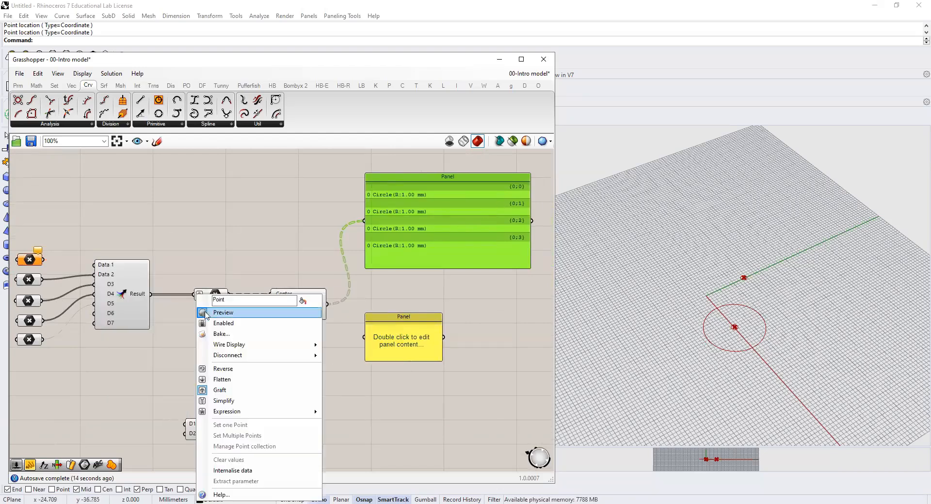
click(203, 379)
click(297, 313)
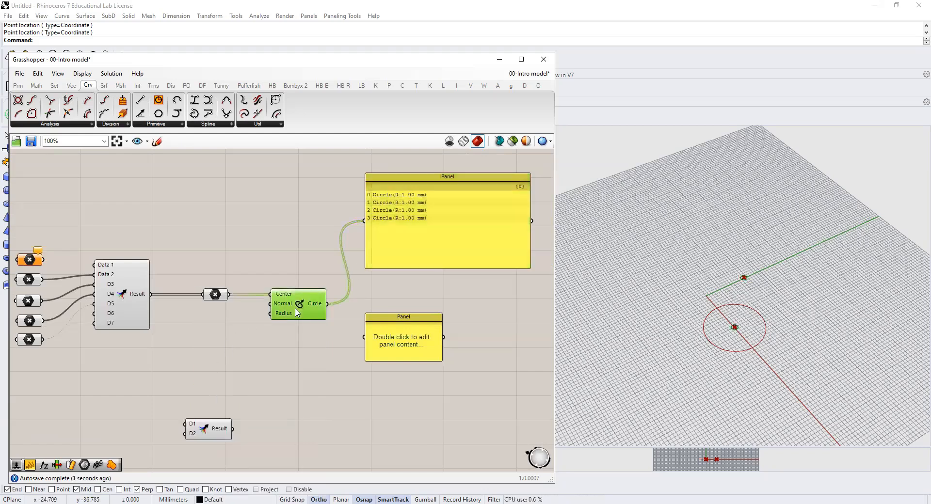
right_drag(227, 341, 292, 314)
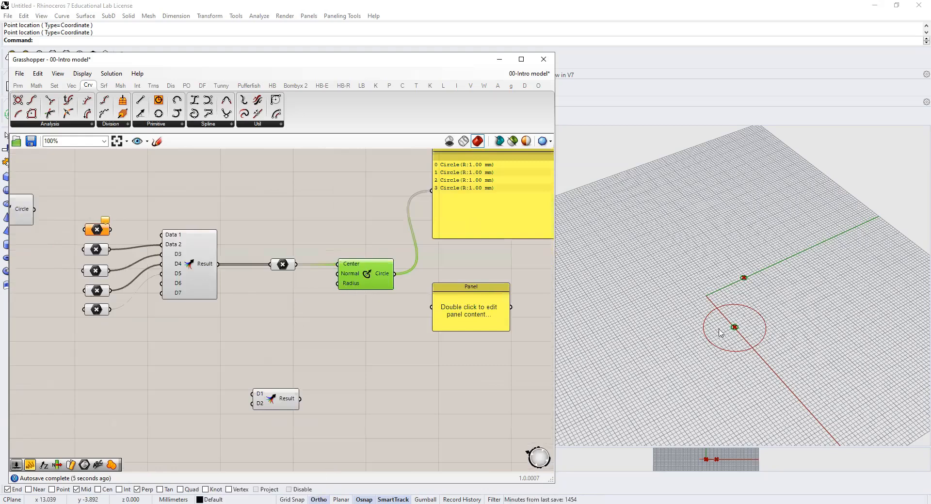
scroll(722, 330, up, 8)
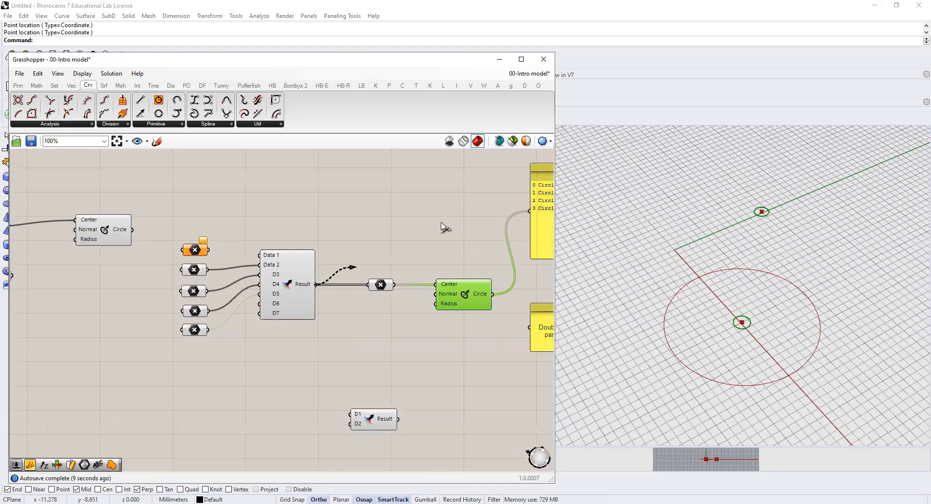
Step: Replace the large panel's Circle input with the Merge component's Result output
drag(445, 227, 529, 211)
right_drag(434, 202, 307, 228)
right_drag(387, 210, 257, 242)
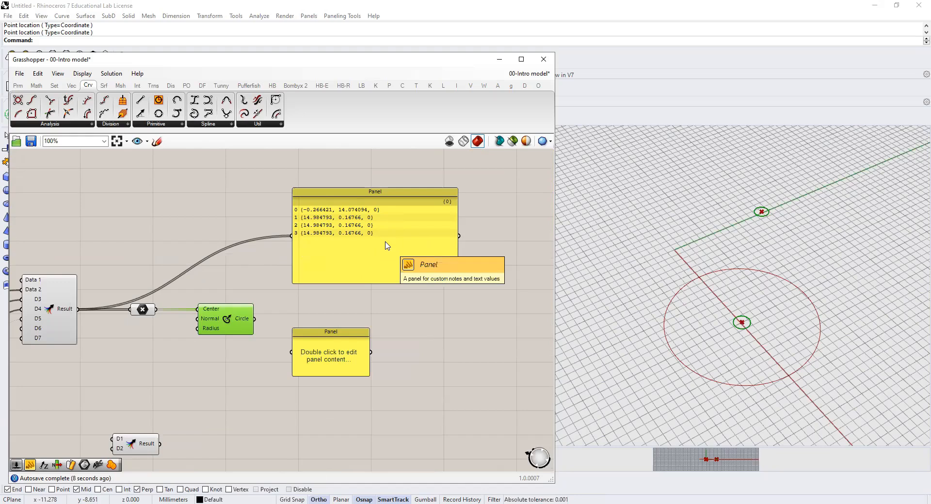
Step: Check which data options the large panel and the Merge component's Result output offer
right_click(307, 227)
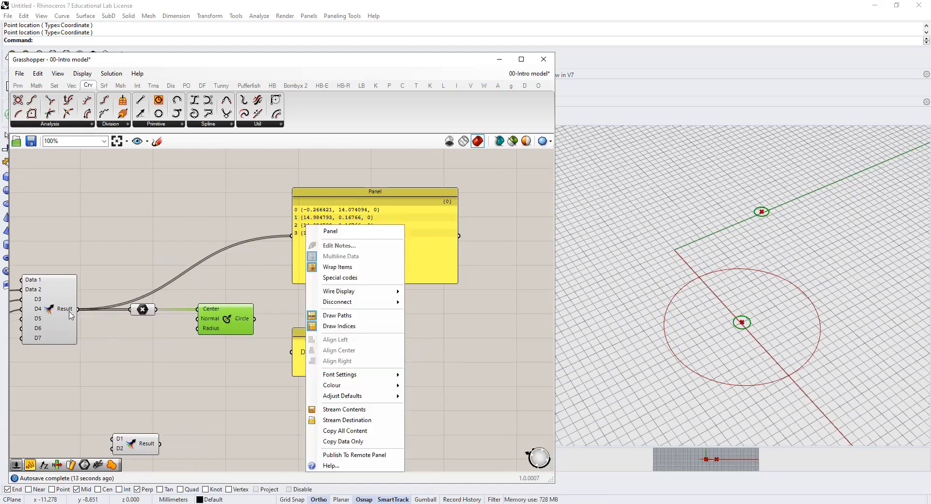
right_click(70, 309)
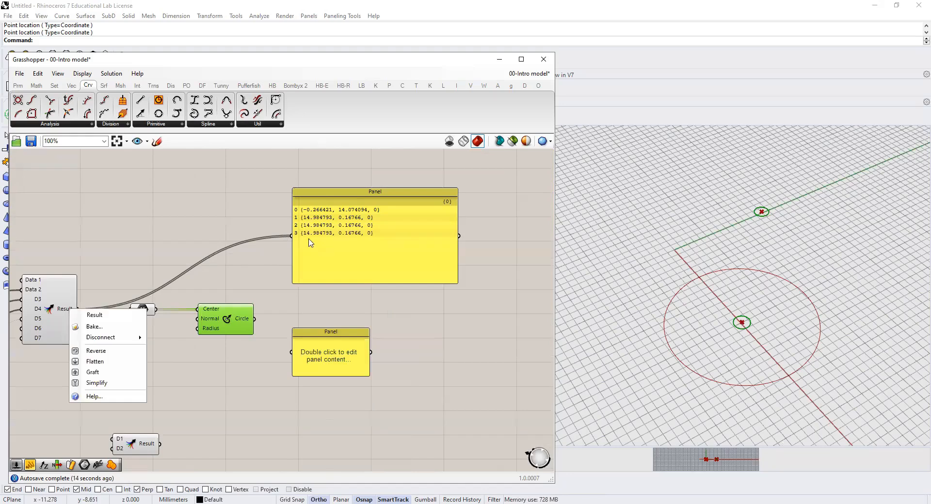
right_click(326, 194)
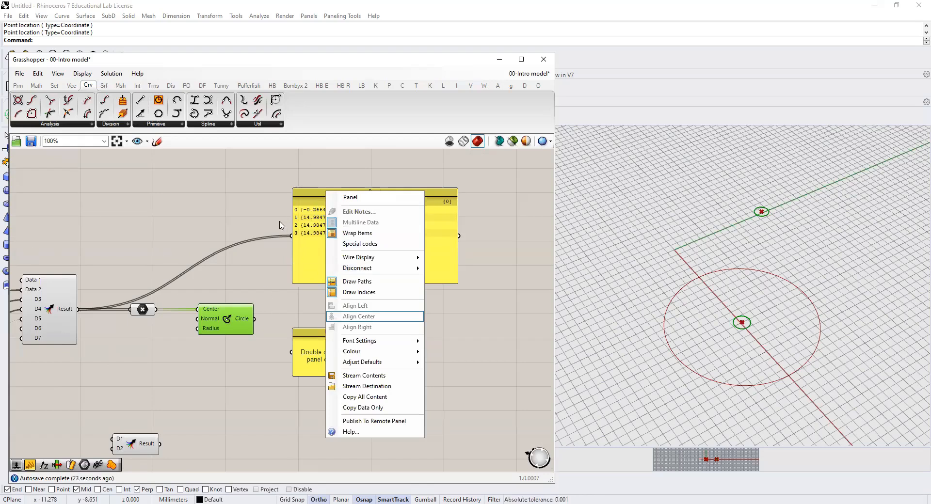
click(219, 213)
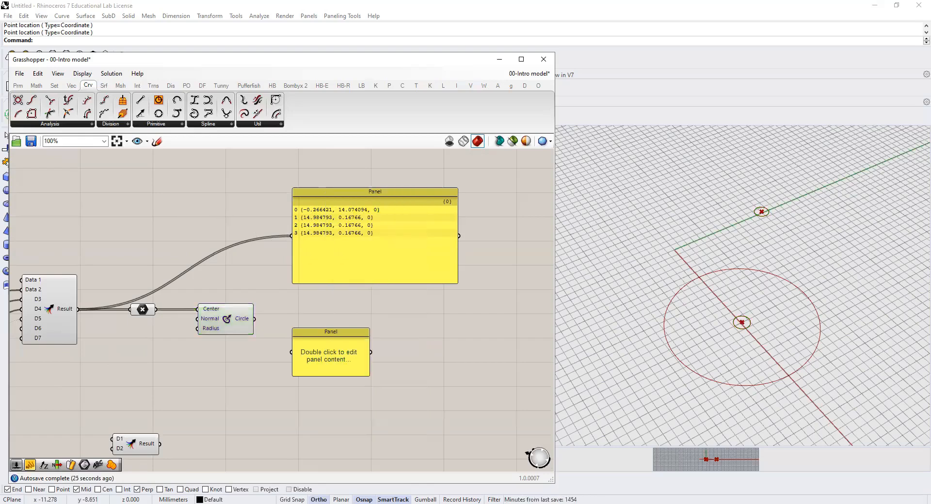
Step: Add a Data parameter above the Circle CNR, feed it from the Merge component's Result and internalise its data
double_click(222, 208)
text(data)
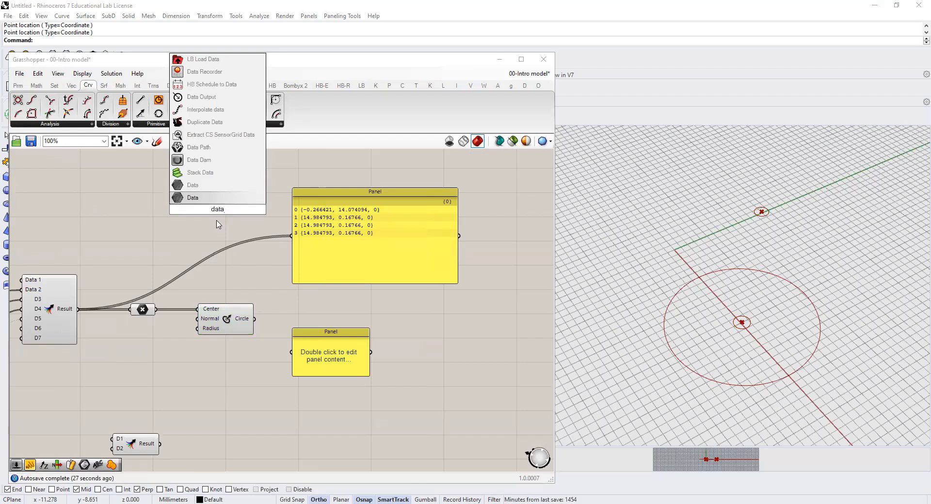
key(Return)
drag(78, 309, 224, 212)
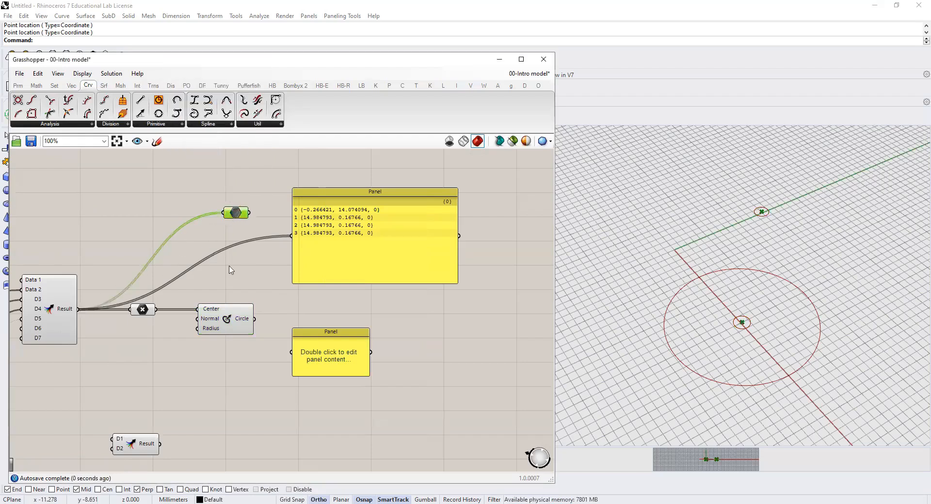
right_click(236, 212)
click(253, 378)
Step: Connect the Data parameter to the large panel in place of the Merge result, and move the parameter up and left
mouse_move(240, 213)
drag(249, 213, 292, 235)
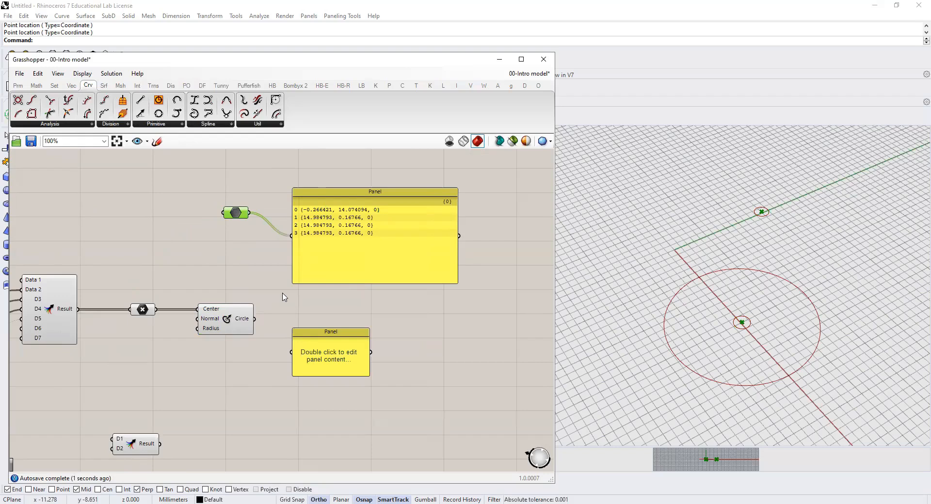
drag(233, 215, 183, 185)
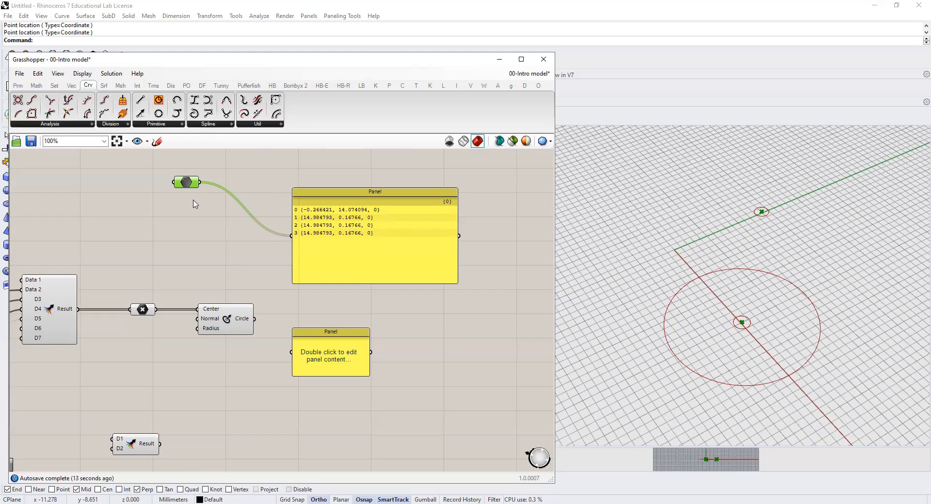
Step: Examine the internalised Data parameter with its panel, the second Point parameter's stored coordinates and the Merge component's inputs
right_drag(92, 350, 241, 322)
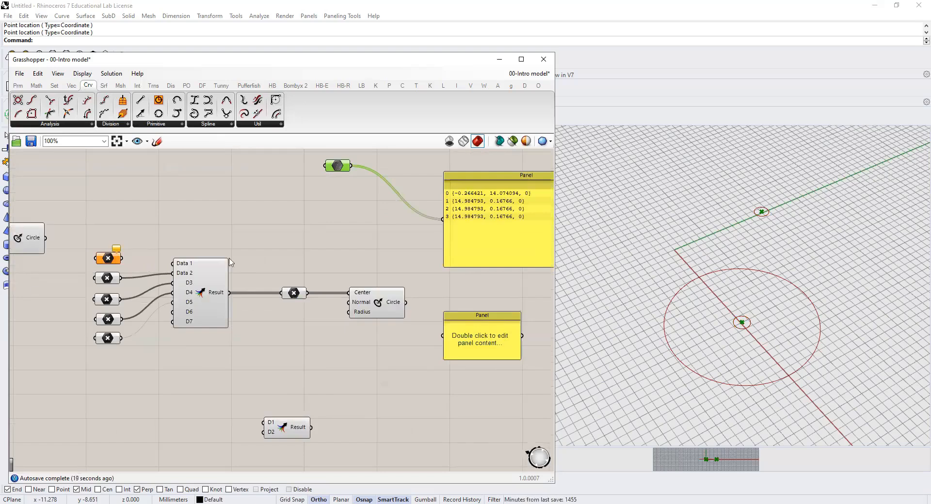
scroll(217, 236, down, 3)
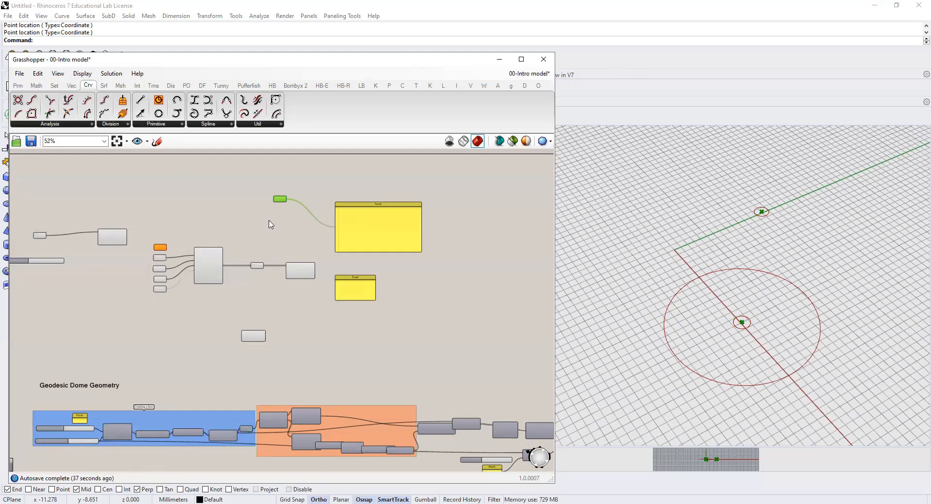
scroll(277, 211, up, 3)
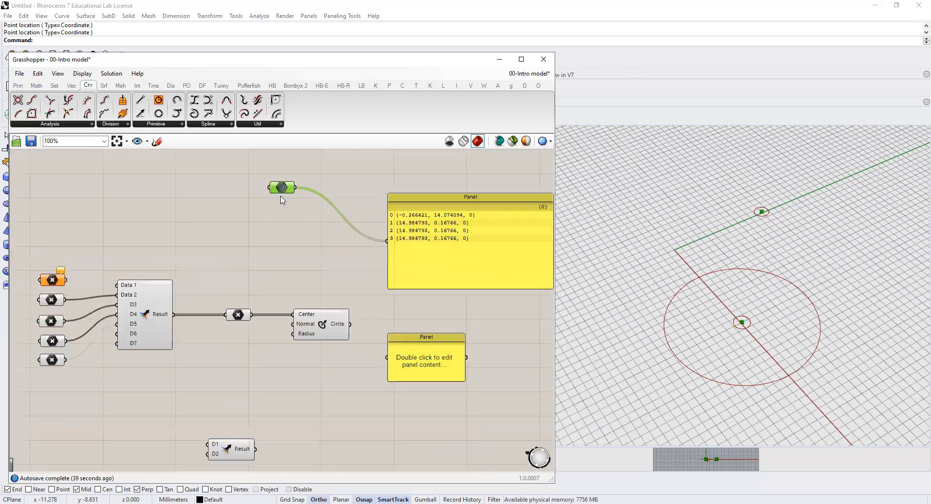
scroll(271, 190, up, 1)
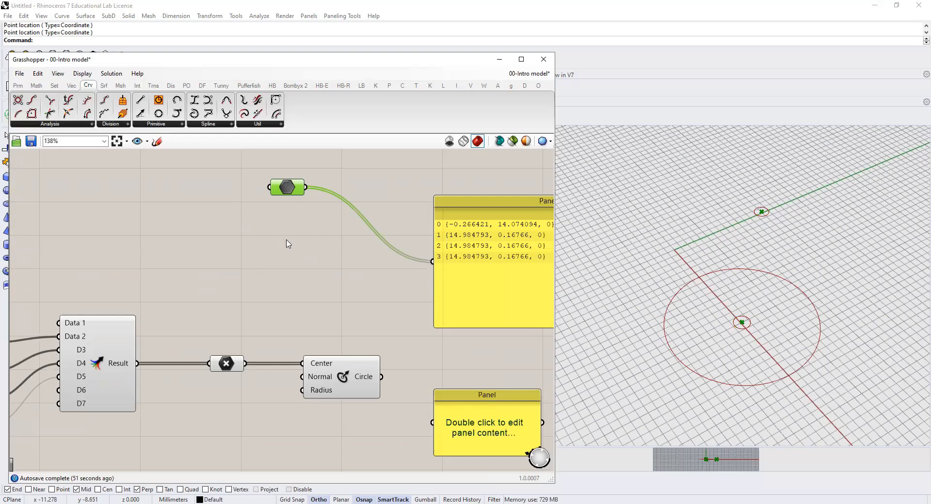
mouse_move(287, 197)
right_drag(340, 274, 261, 271)
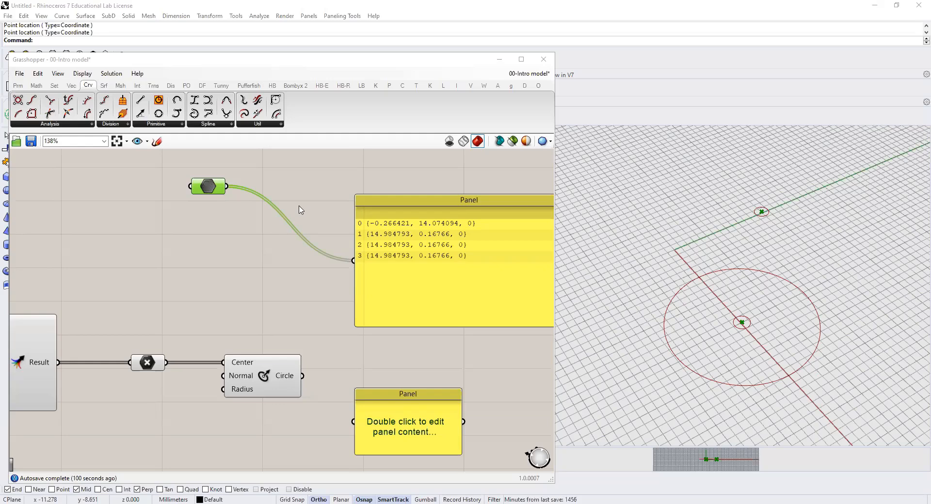
scroll(344, 237, down, 4)
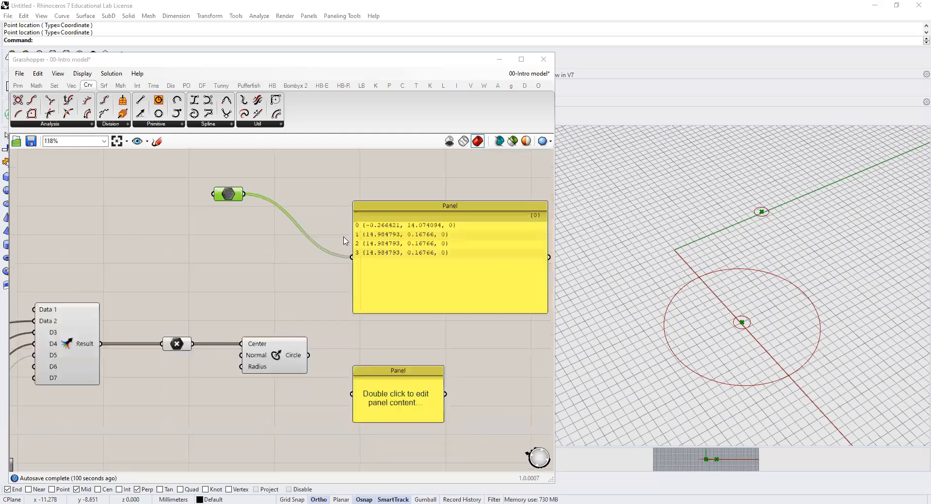
scroll(277, 314, up, 4)
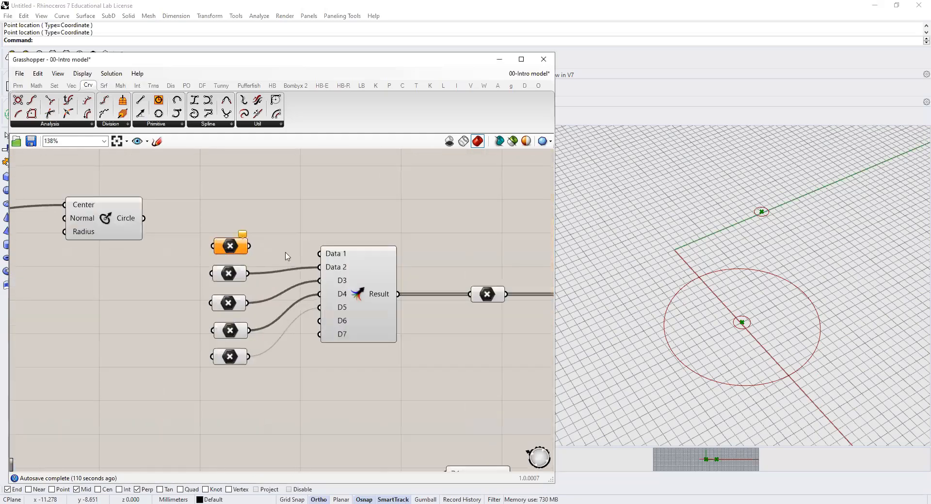
scroll(277, 314, up, 1)
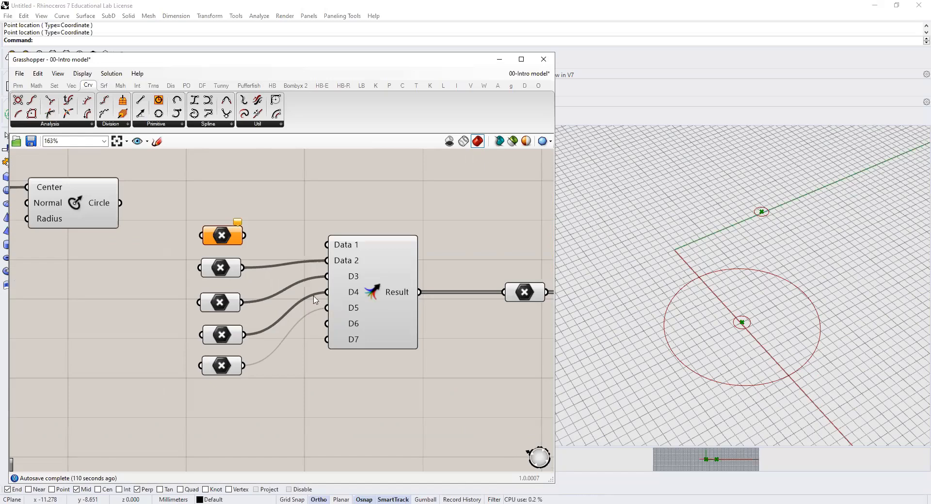
mouse_move(240, 271)
click(233, 271)
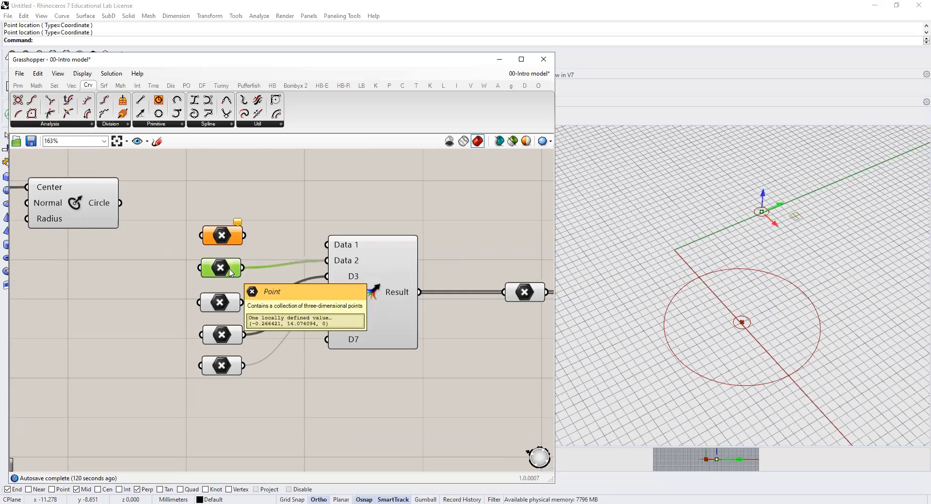
click(379, 271)
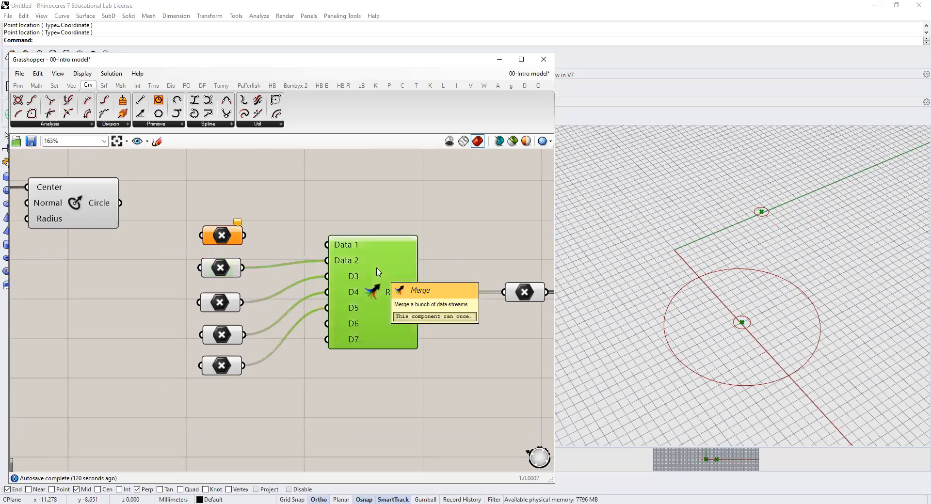
Step: Connect the empty orange Point parameter to the Merge component's Data 1 input, then remove, remake and remove that wire again
click(267, 303)
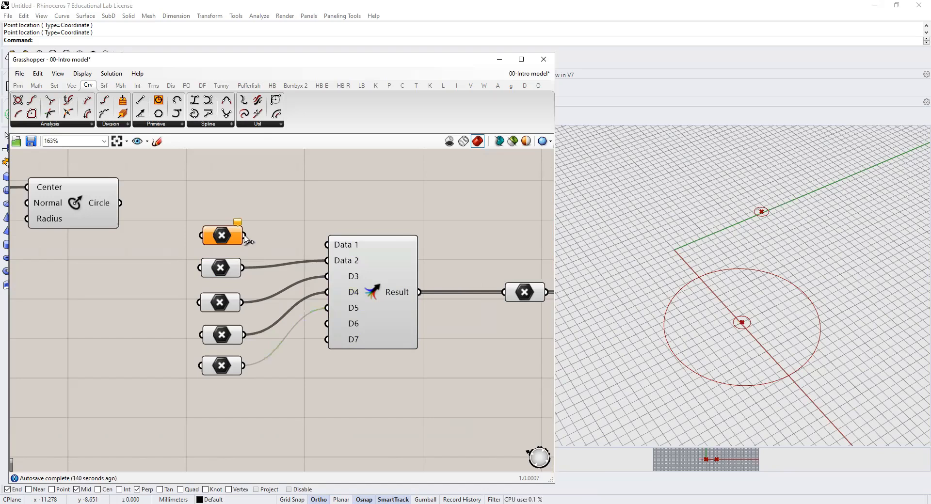
drag(245, 237, 328, 251)
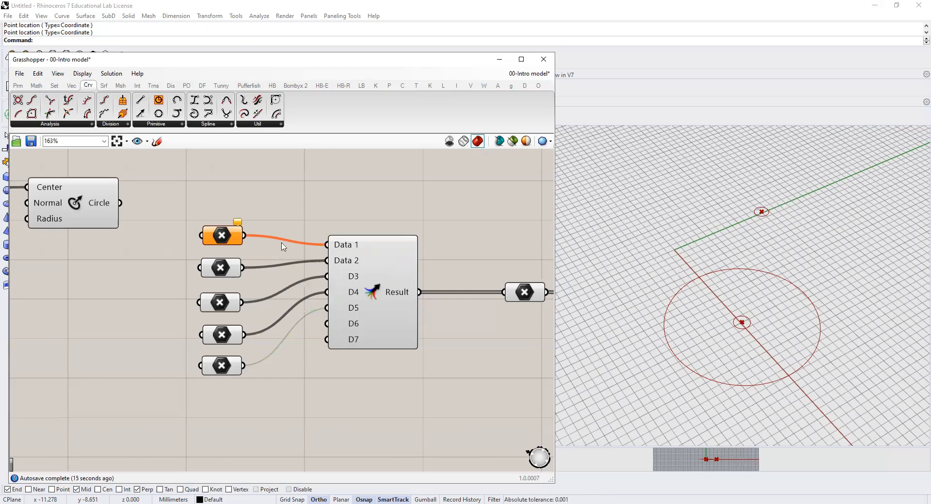
mouse_move(352, 249)
ctrl+drag(325, 247, 258, 245)
drag(244, 236, 324, 248)
mouse_move(328, 245)
mouse_down()
mouse_move(244, 236)
mouse_move(328, 246)
mouse_up()
Step: Disconnect the second Point parameter's output from the Merge component's Data 2 input
right_click(224, 271)
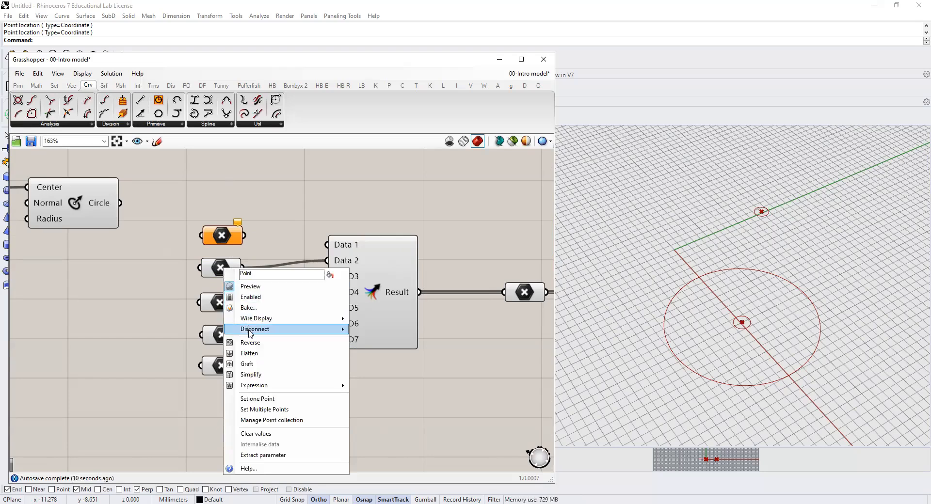
mouse_move(251, 331)
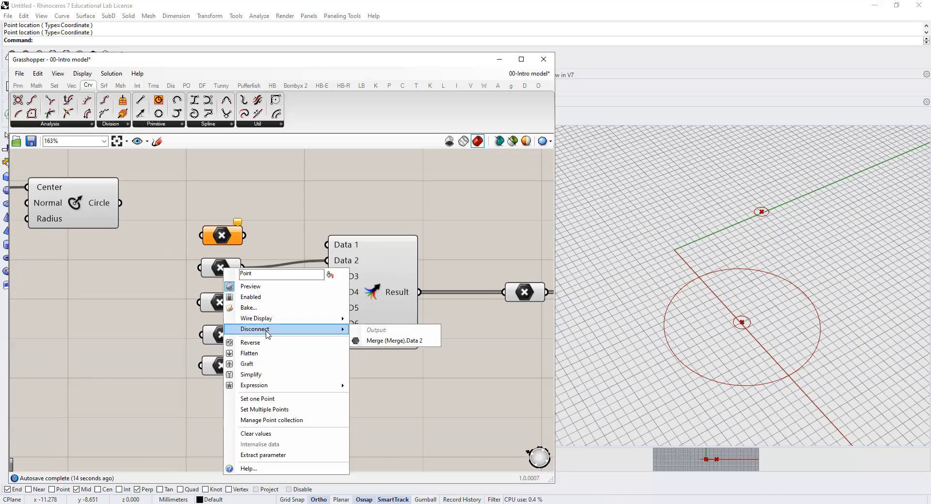
click(379, 342)
Step: Move the Point parameter that follows the Merge component slightly down, and move the Data parameter down and left
scroll(379, 345, down, 3)
right_drag(402, 326, 380, 318)
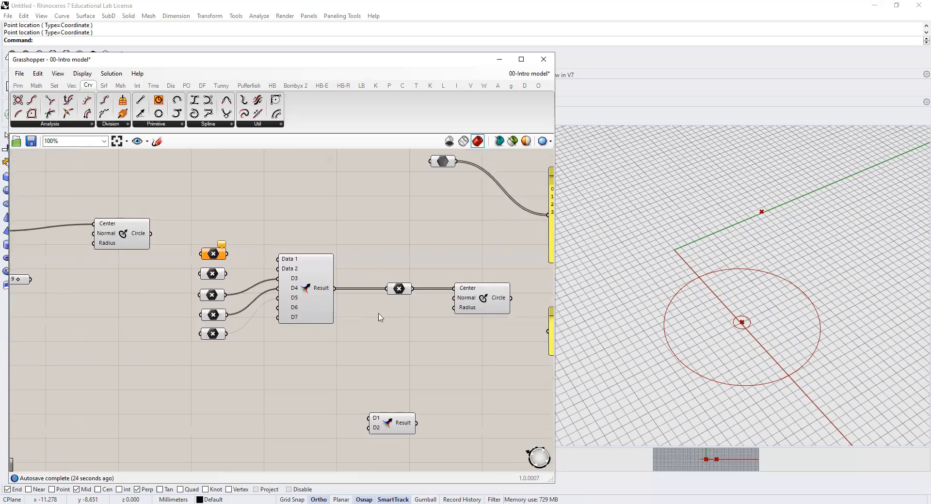
scroll(380, 318, down, 2)
click(393, 293)
mouse_move(393, 295)
mouse_down()
mouse_move(384, 245)
mouse_move(398, 310)
mouse_up()
drag(421, 201, 353, 223)
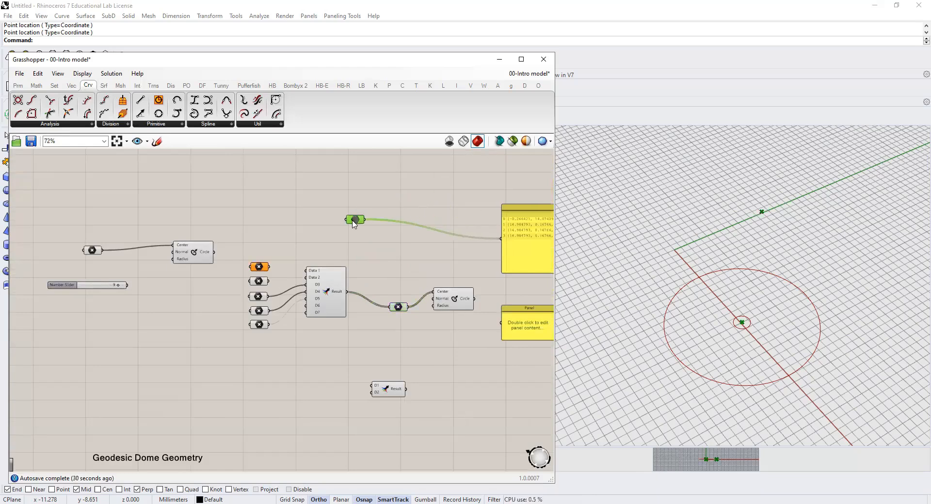
Step: Connect the second Point parameter's output to the Data parameter's input
scroll(353, 223, up, 1)
drag(268, 282, 357, 211)
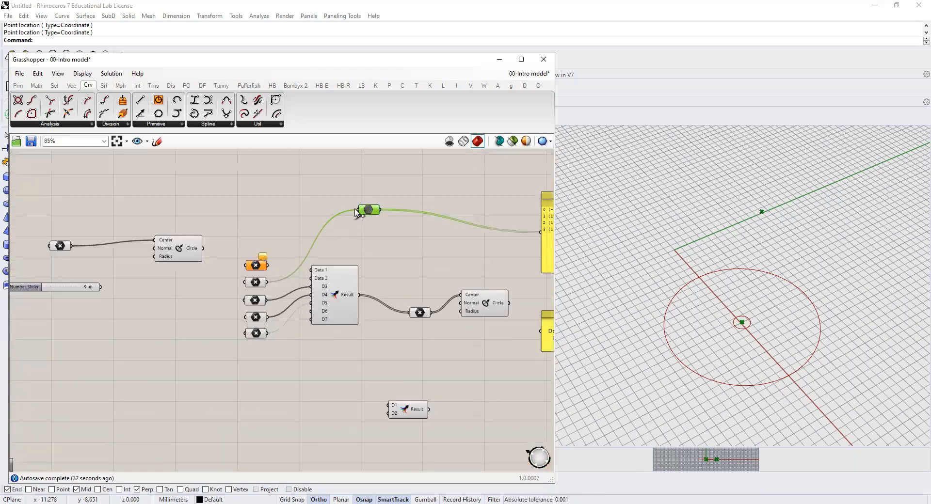
scroll(294, 280, up, 3)
drag(272, 295, 356, 212)
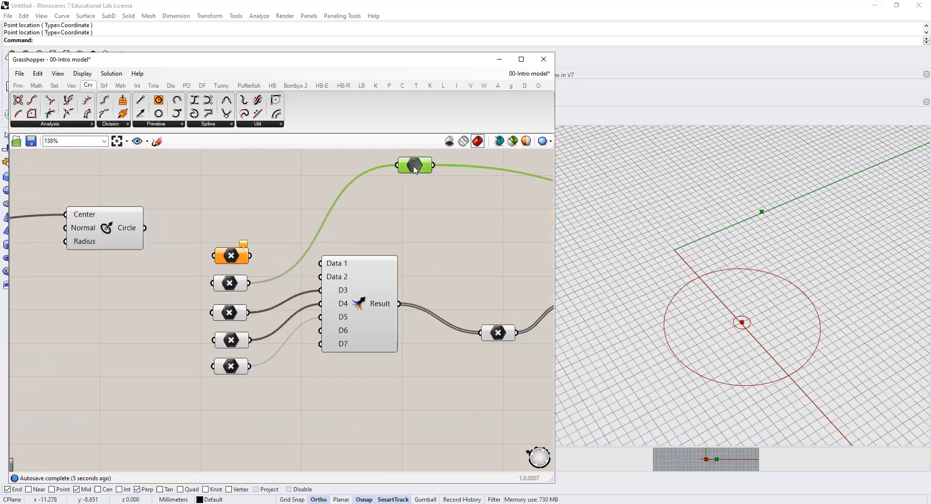
Step: Feed the Data parameter from the third Point parameter, and add the second, fourth and fifth Point parameters as additional sources
click(229, 314)
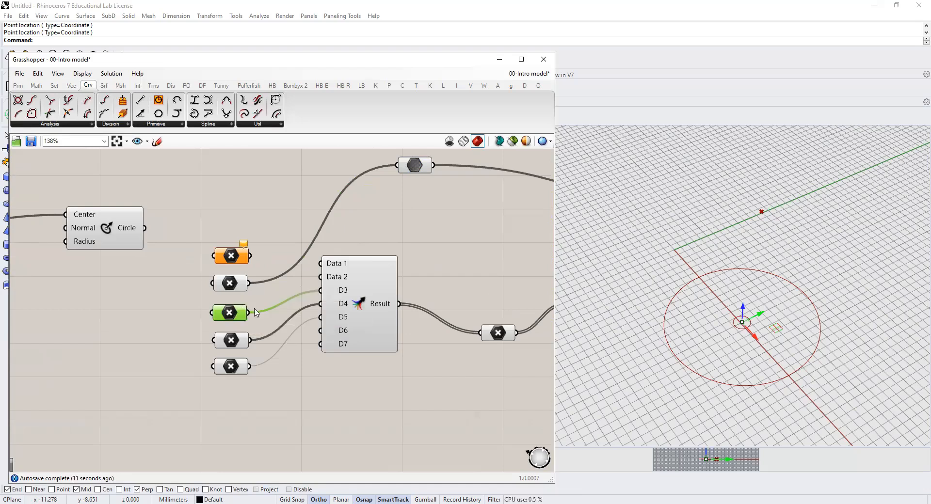
drag(249, 313, 389, 164)
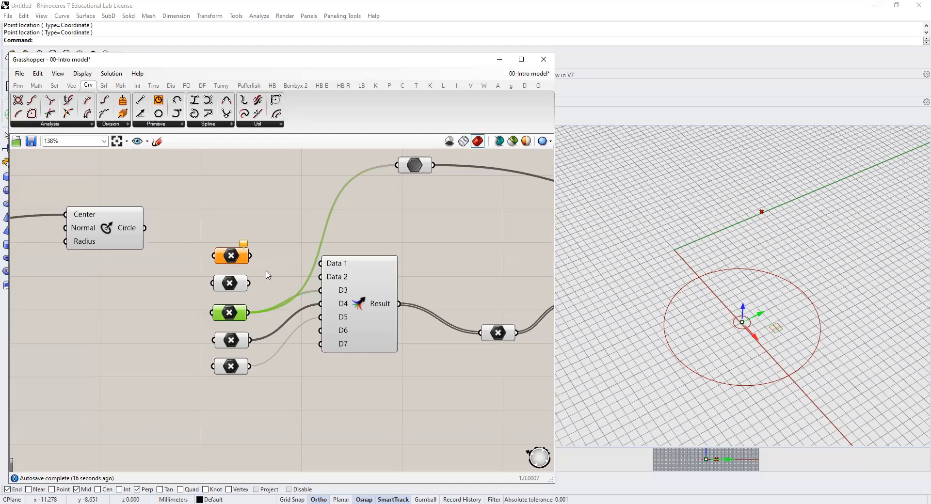
drag(281, 266, 397, 165)
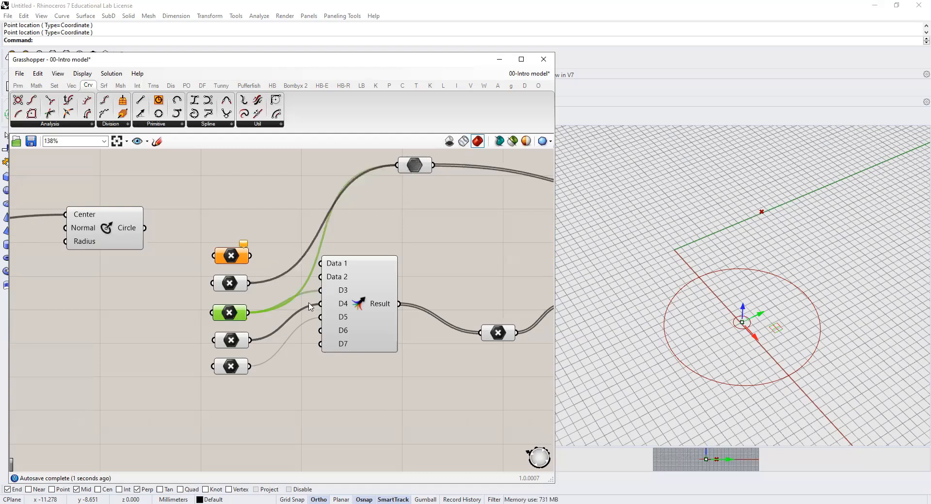
drag(251, 340, 397, 165)
drag(250, 367, 396, 165)
Step: Move the Data parameter slightly right and the Merge component down and right, clear of the Data parameter's wires
right_drag(442, 226, 358, 247)
drag(332, 190, 380, 186)
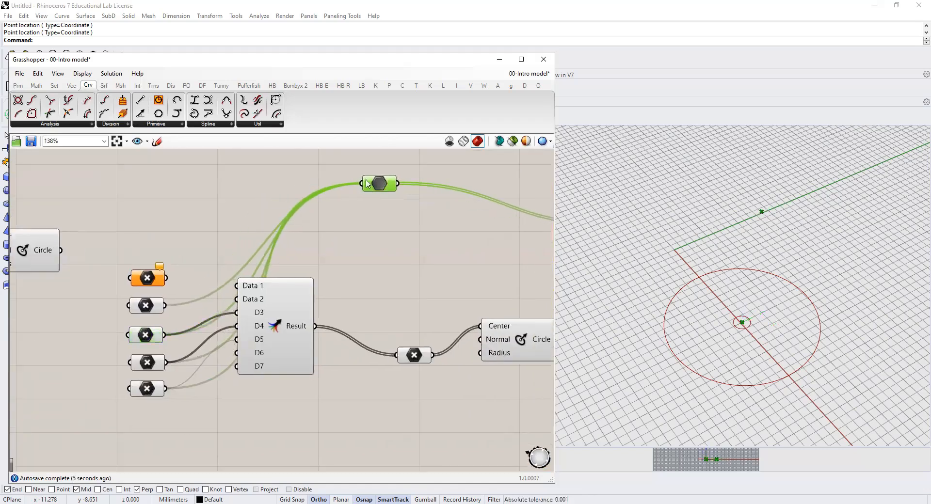
drag(288, 303, 363, 359)
Step: Disconnect only the fourth Point parameter from the Data parameter's inputs and deselect the Merge component
right_click(379, 184)
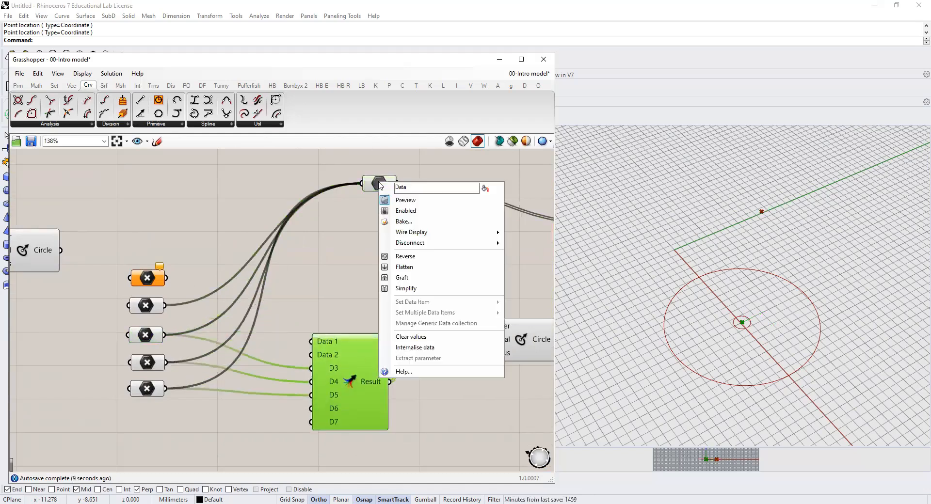
mouse_move(413, 247)
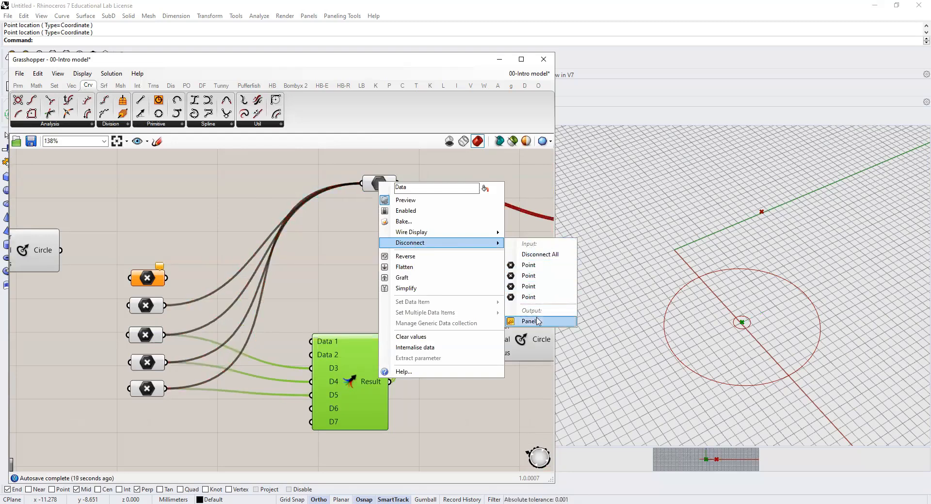
click(541, 289)
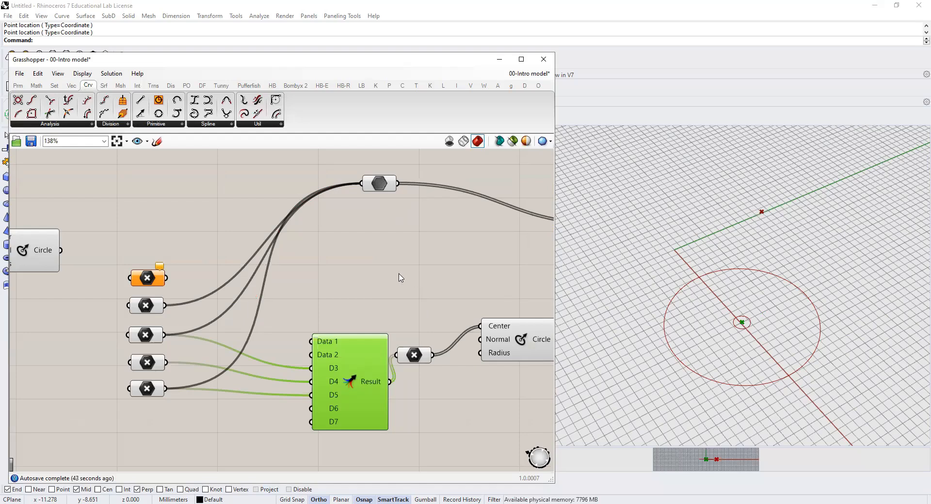
scroll(399, 277, down, 5)
scroll(360, 283, up, 3)
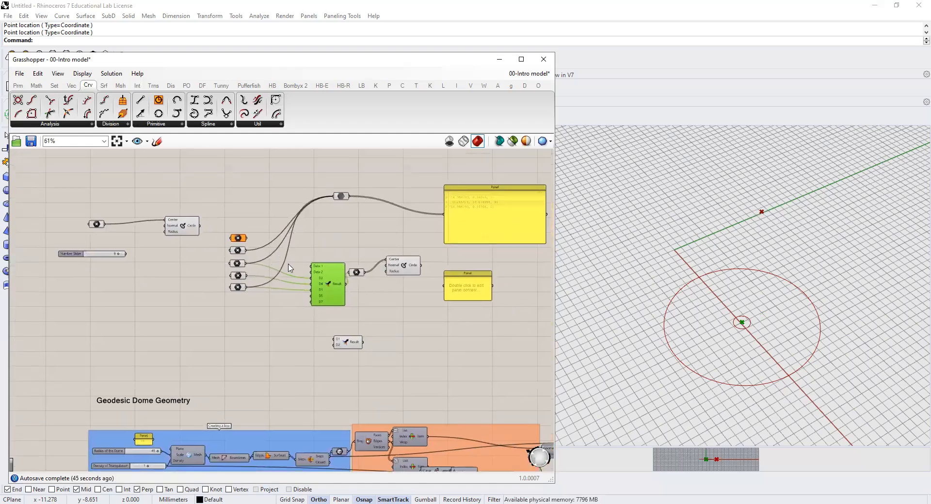
scroll(261, 238, up, 3)
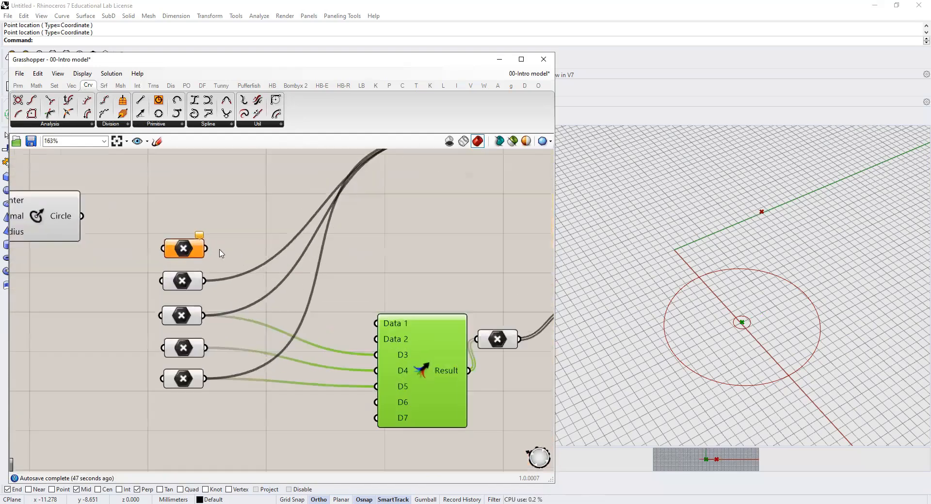
click(327, 305)
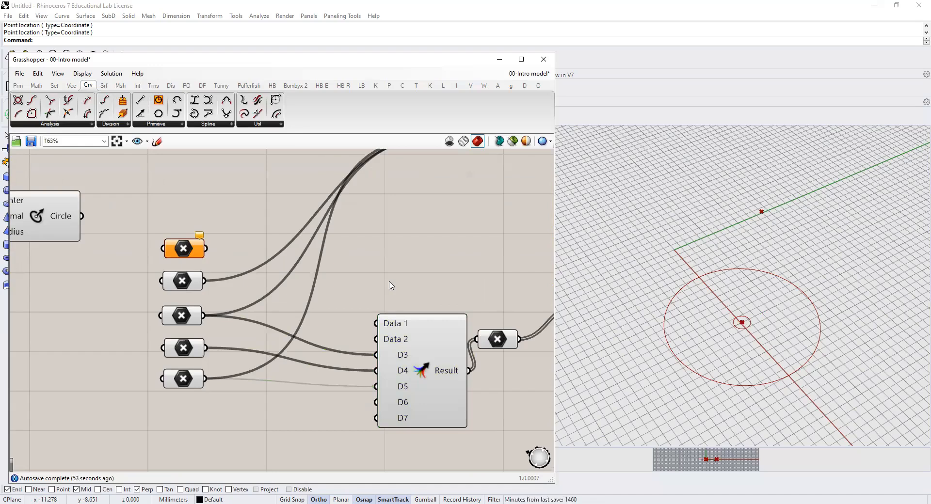
Step: Set the wire display of the Merge component's D3 input to Faint
mouse_move(190, 318)
scroll(356, 308, up, 4)
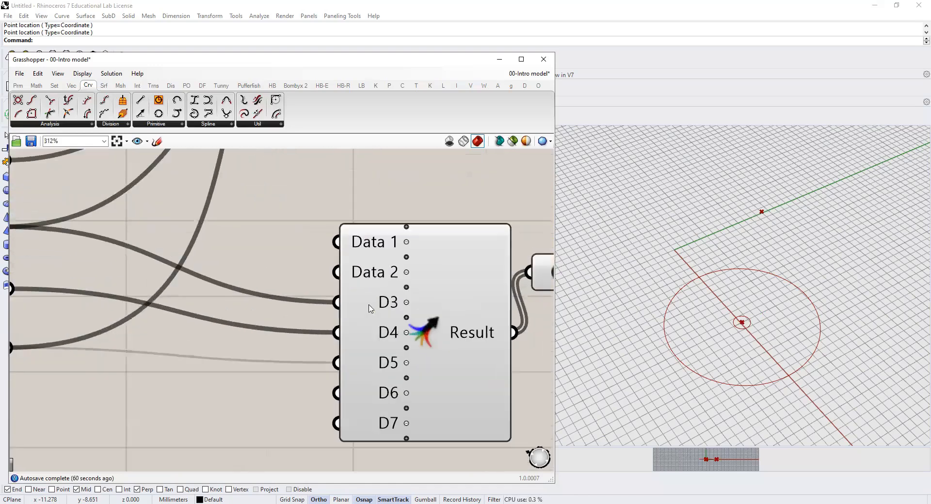
mouse_move(349, 304)
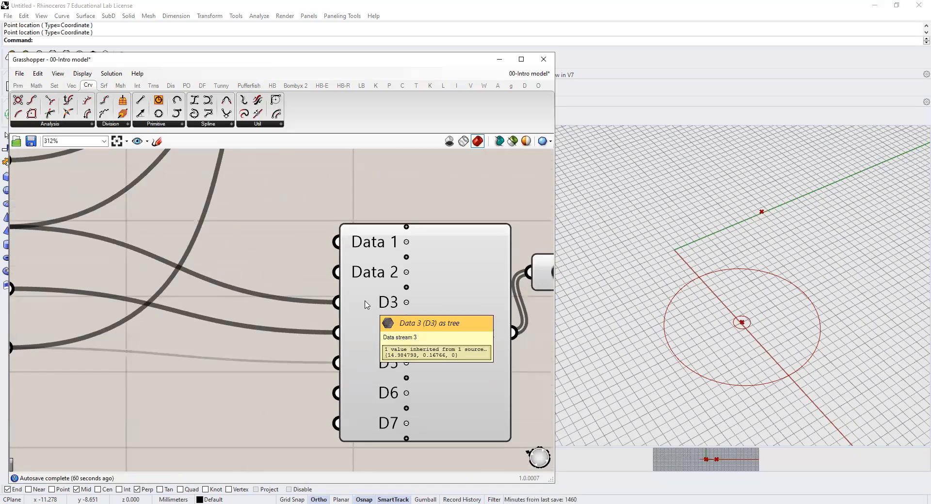
right_click(366, 304)
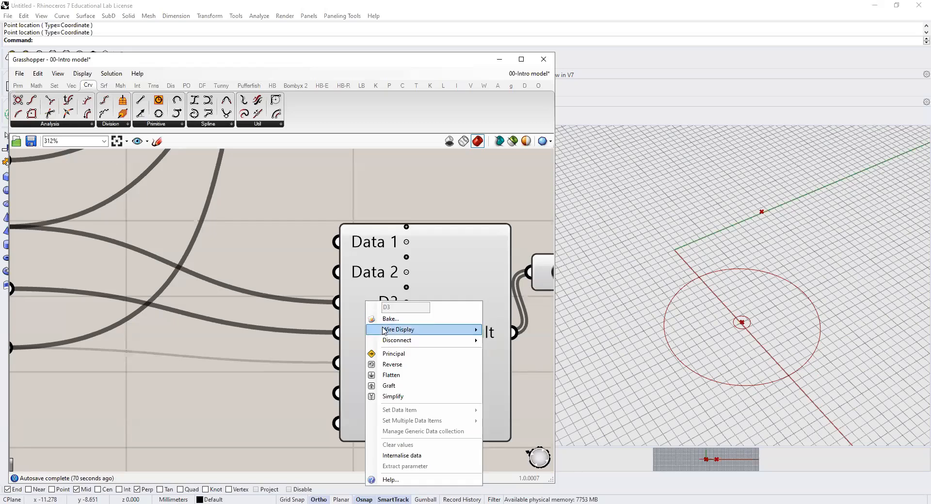
mouse_move(390, 331)
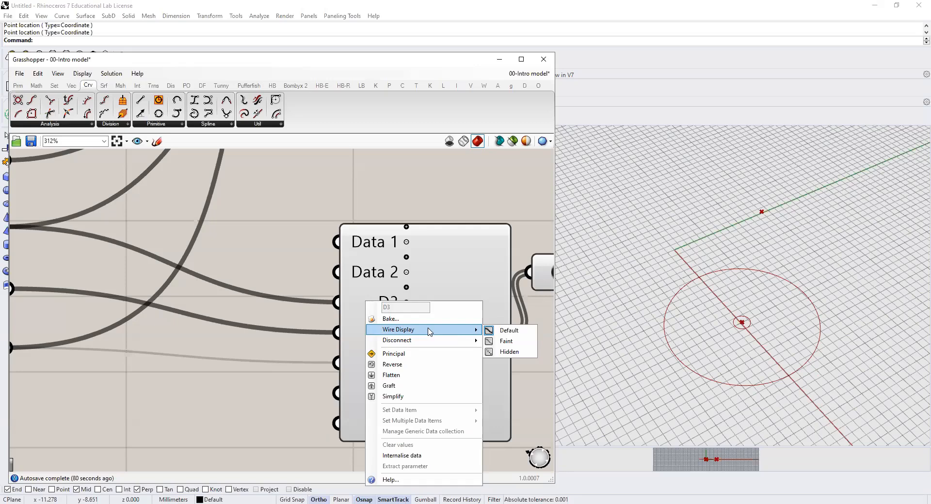
click(506, 342)
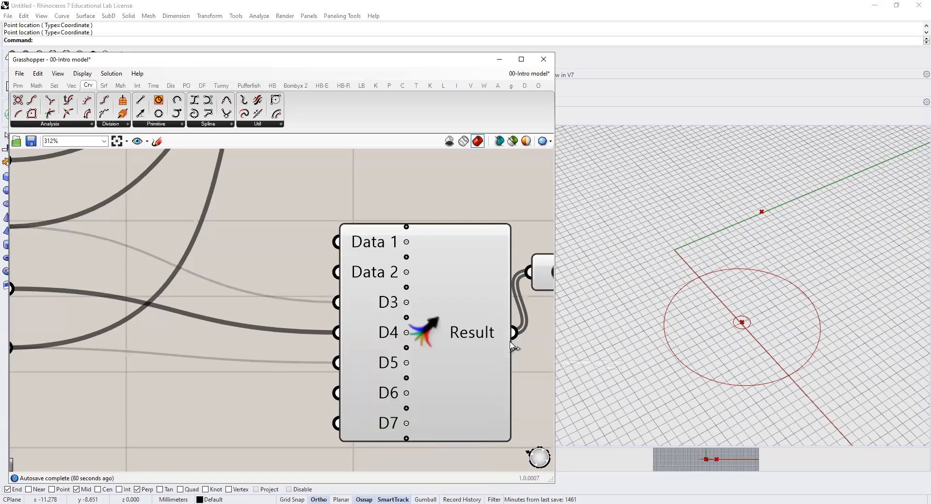
Step: Set the wire display of the Merge component's D3 input to Hidden
scroll(290, 279, down, 4)
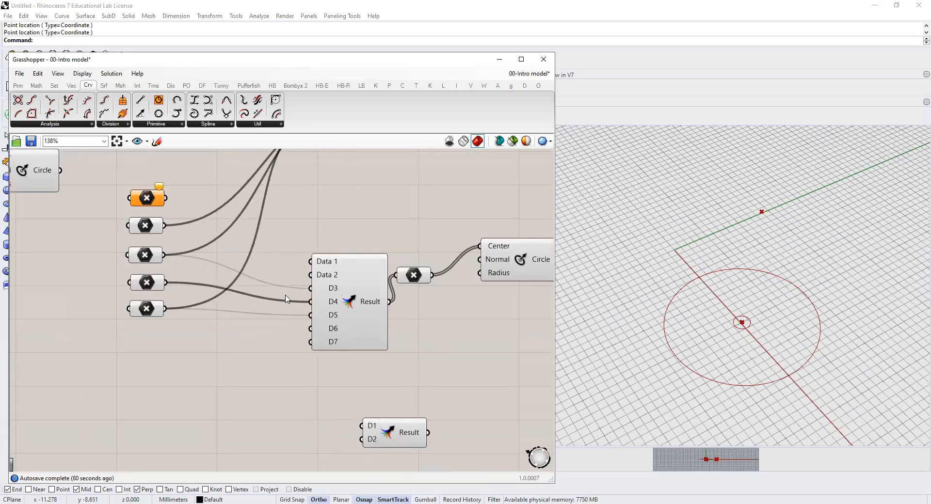
right_click(334, 290)
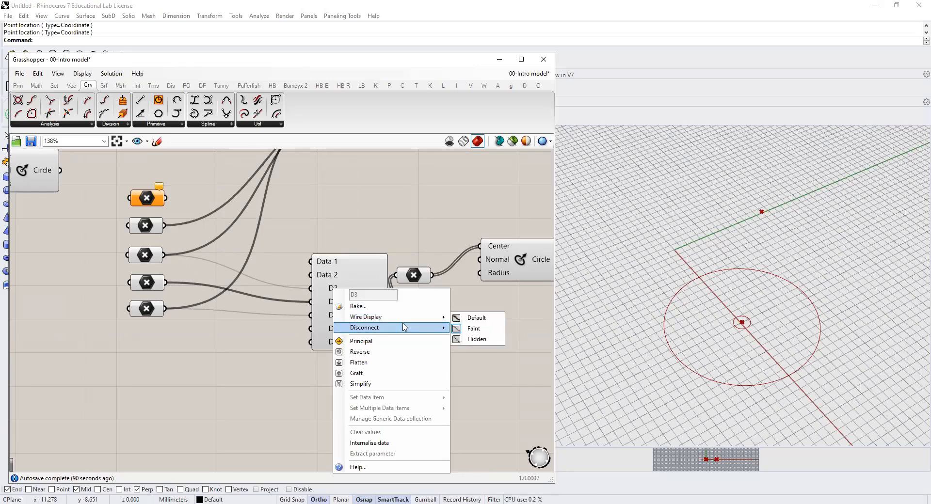
click(477, 341)
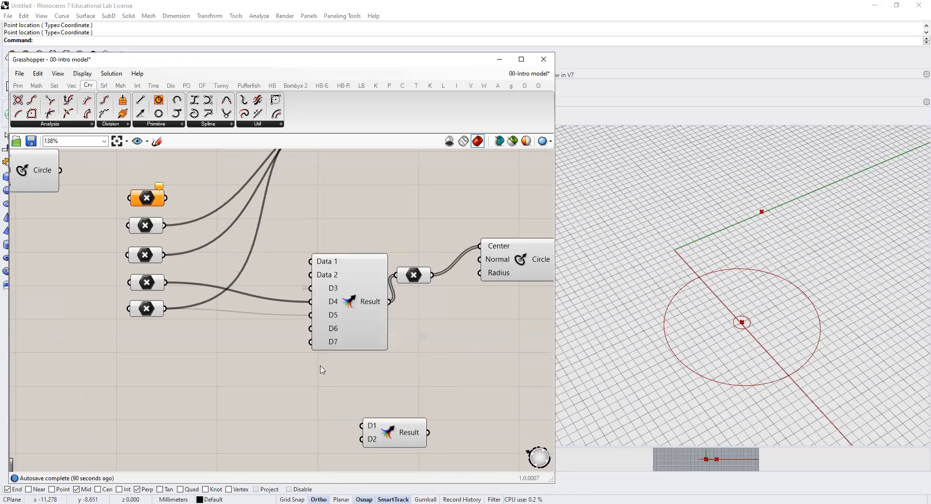
Step: Set the wire display of the Merge component's D3 input back to Default
scroll(305, 286, up, 5)
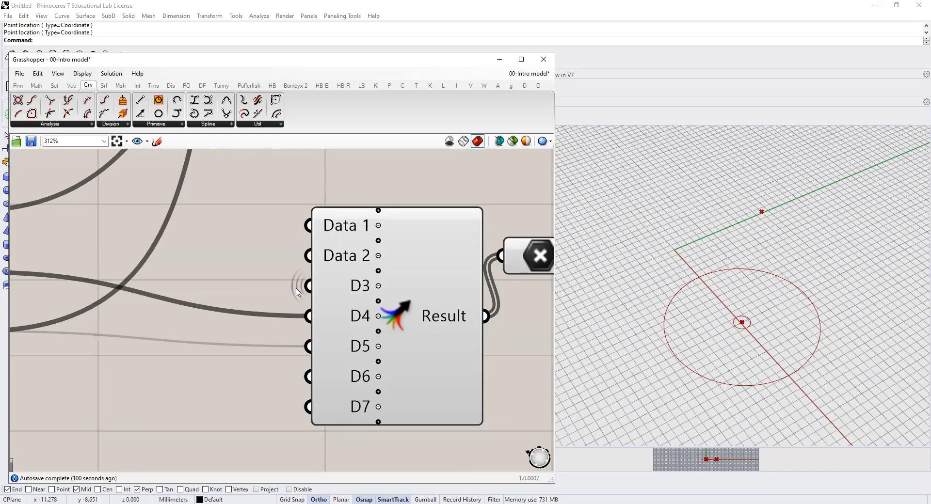
right_click(345, 291)
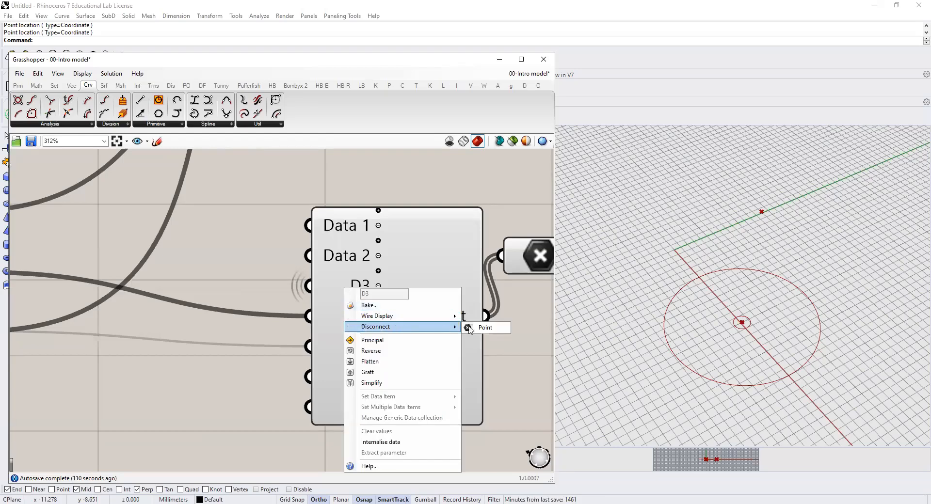
click(403, 317)
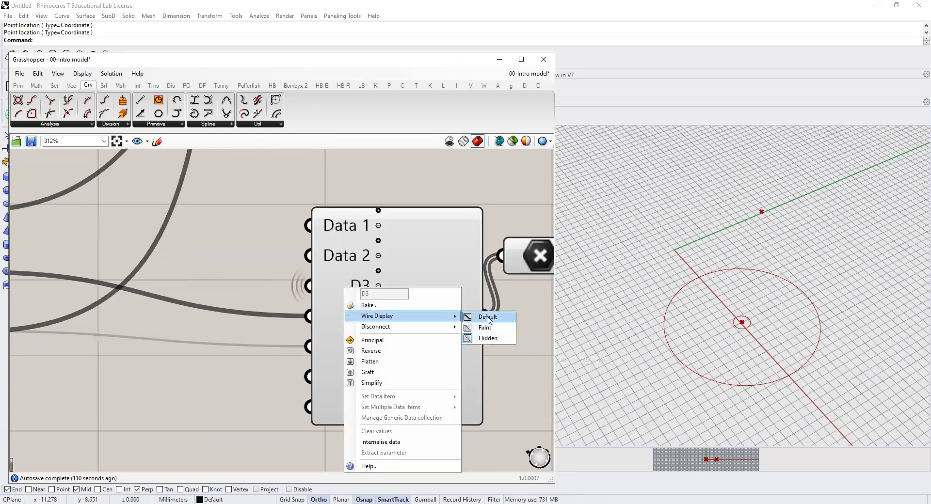
click(487, 317)
scroll(256, 297, down, 4)
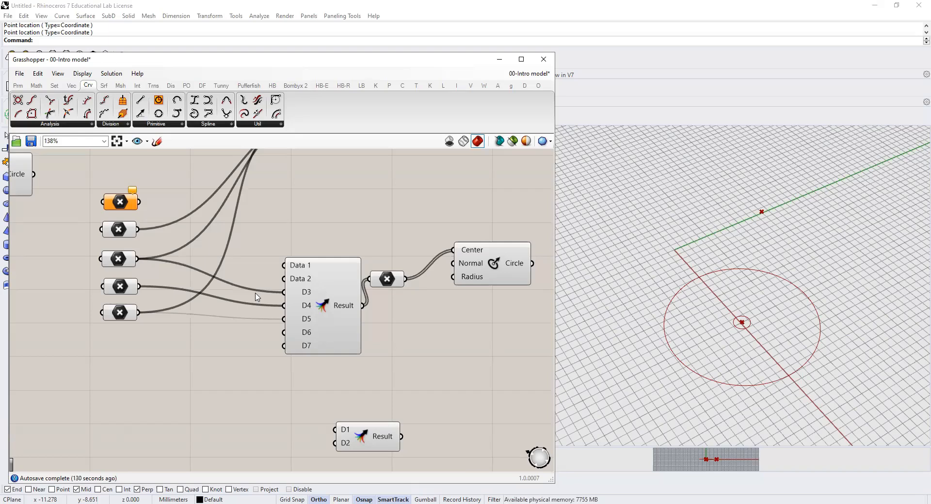
scroll(257, 297, down, 5)
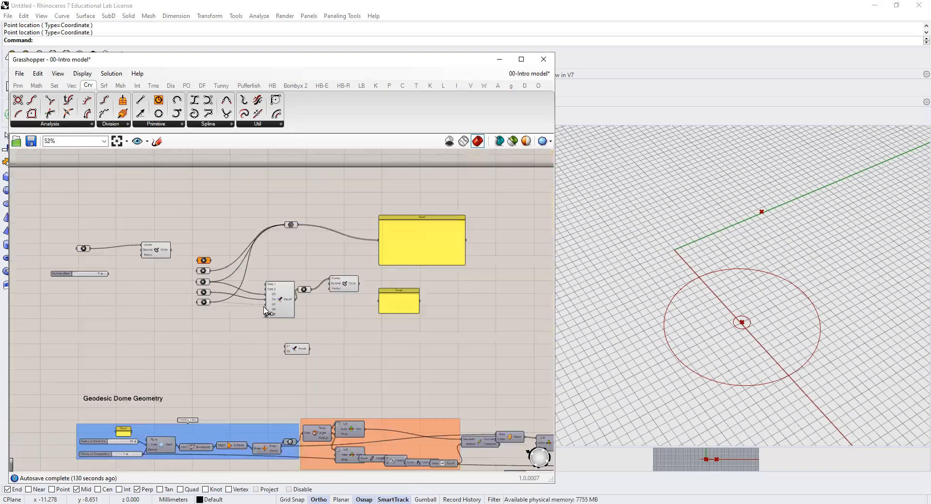
right_drag(310, 347, 304, 306)
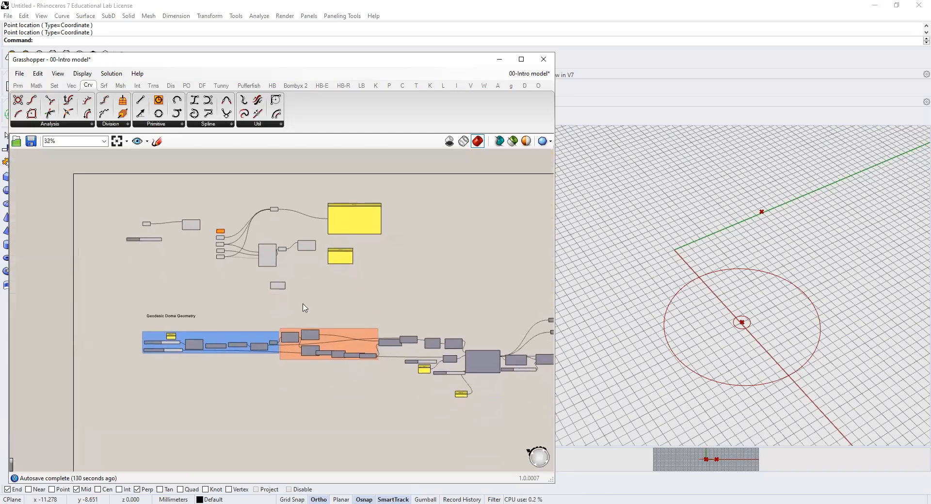
scroll(297, 263, up, 3)
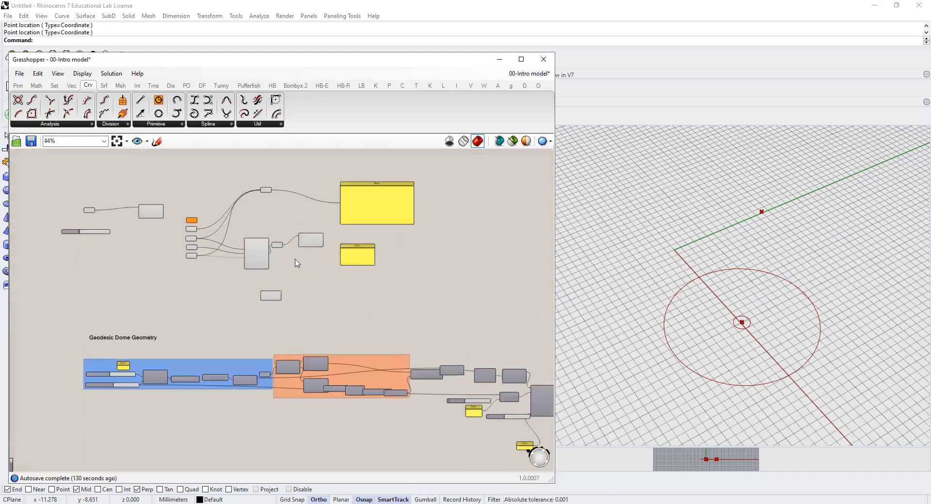
scroll(298, 263, up, 1)
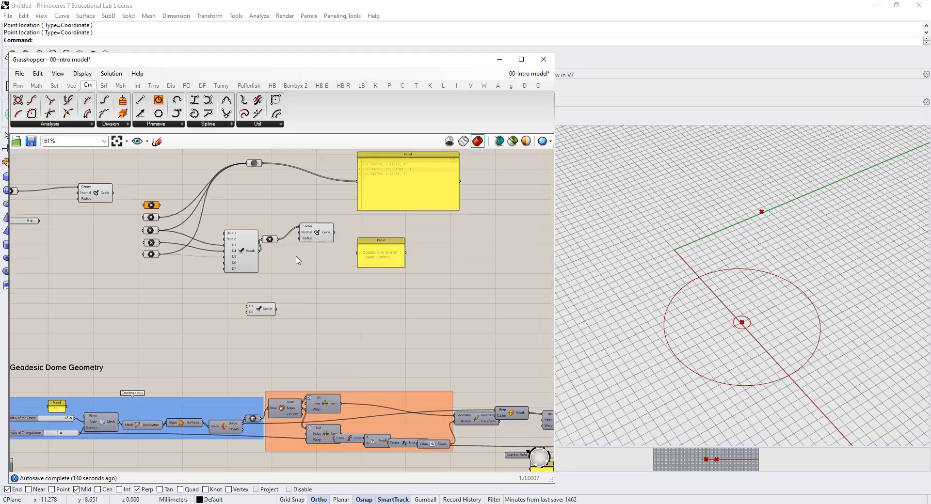
scroll(339, 290, up, 2)
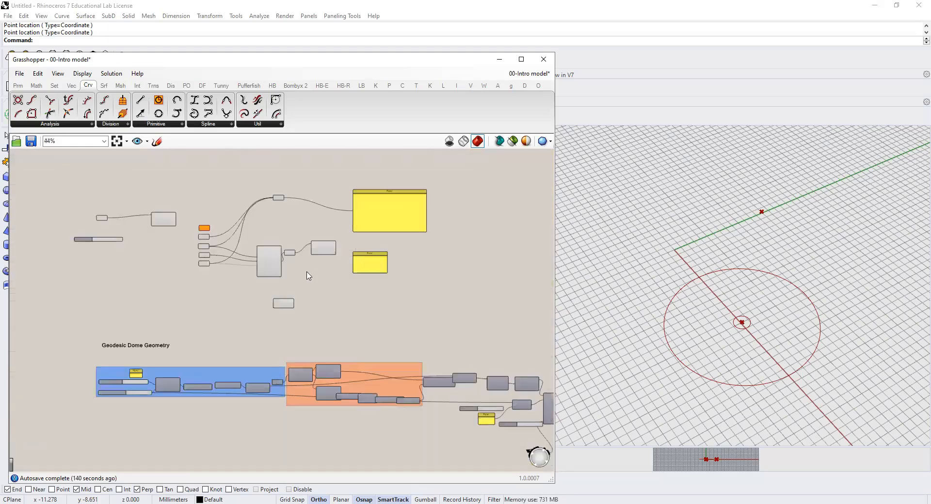
Step: Examine the Geodesic Dome Geometry definition from its radius and density sliders through the coloured groups to its final components
scroll(194, 268, up, 3)
scroll(296, 278, down, 3)
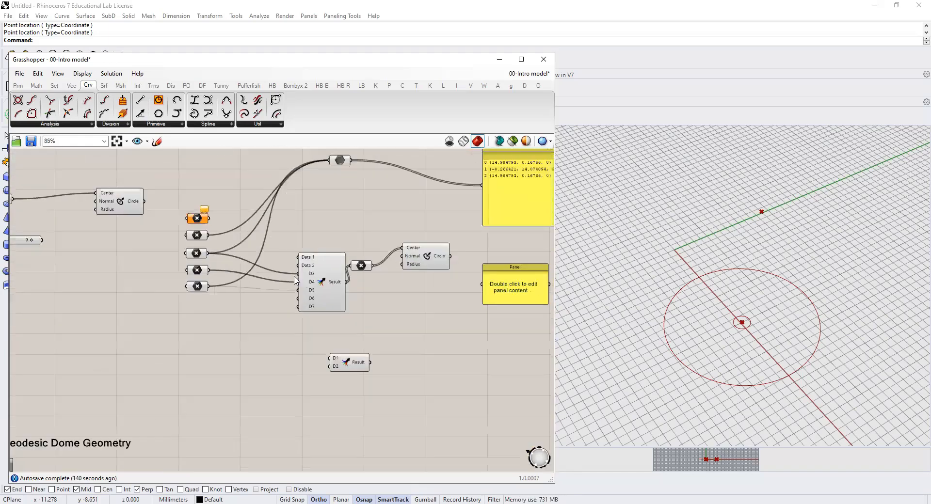
scroll(252, 293, down, 2)
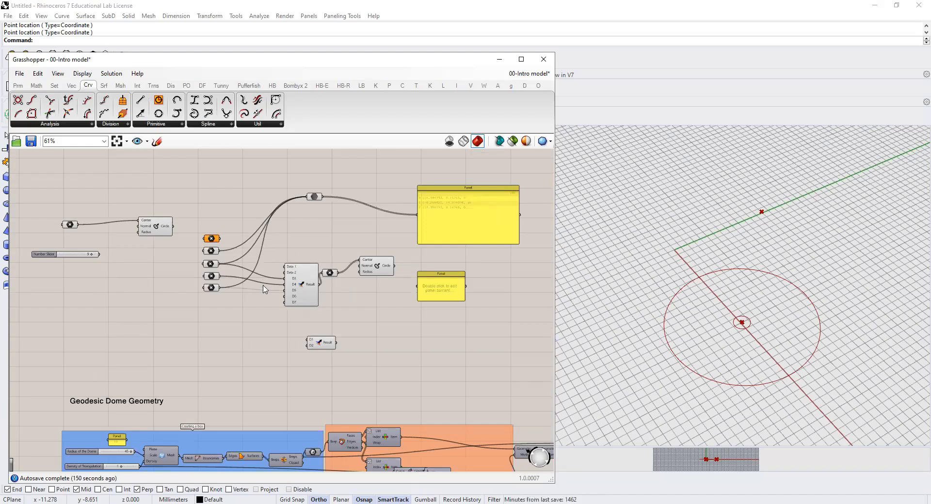
scroll(270, 269, down, 3)
scroll(223, 388, up, 2)
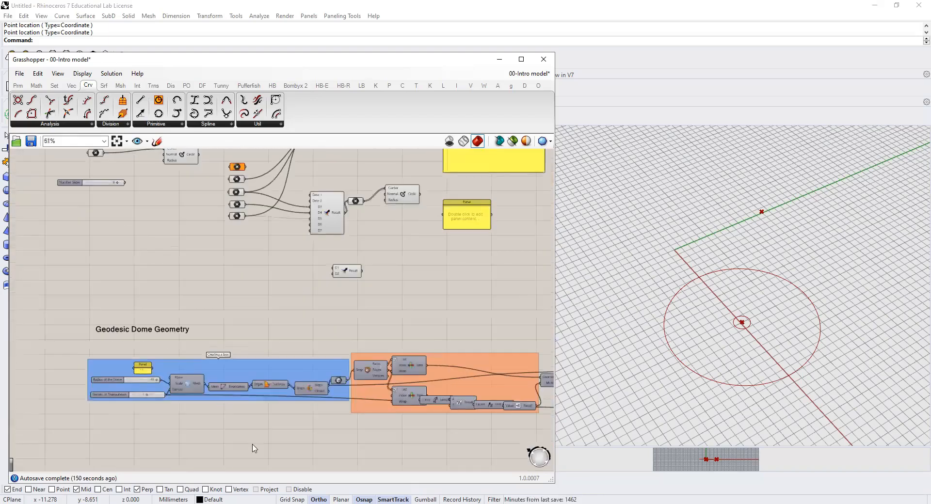
scroll(233, 369, up, 2)
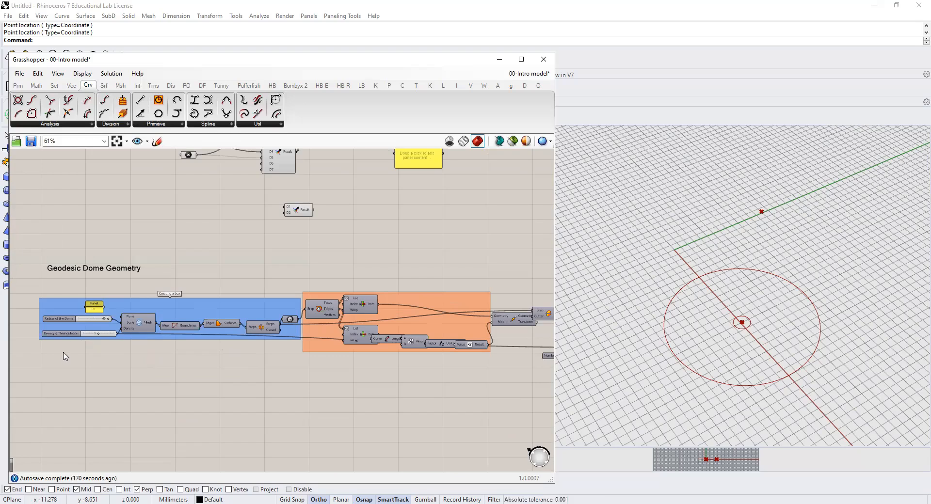
scroll(97, 334, up, 5)
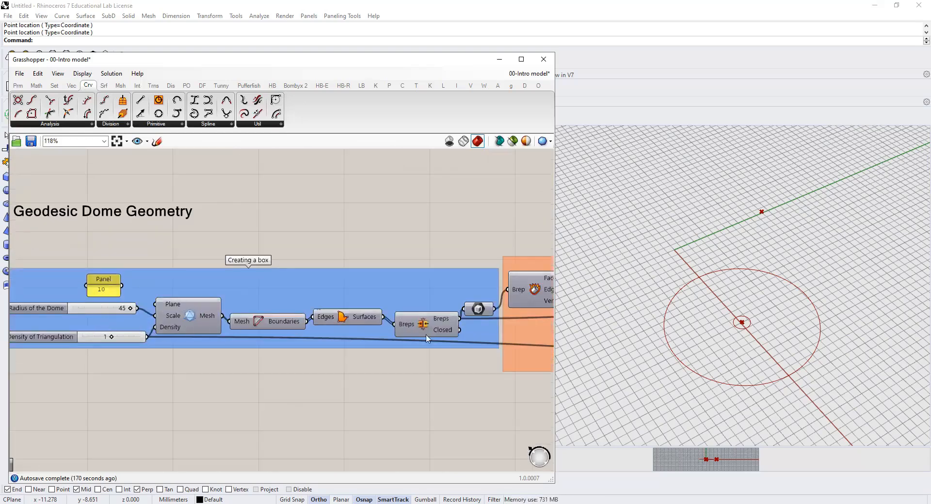
scroll(372, 387, down, 5)
right_drag(387, 399, 168, 369)
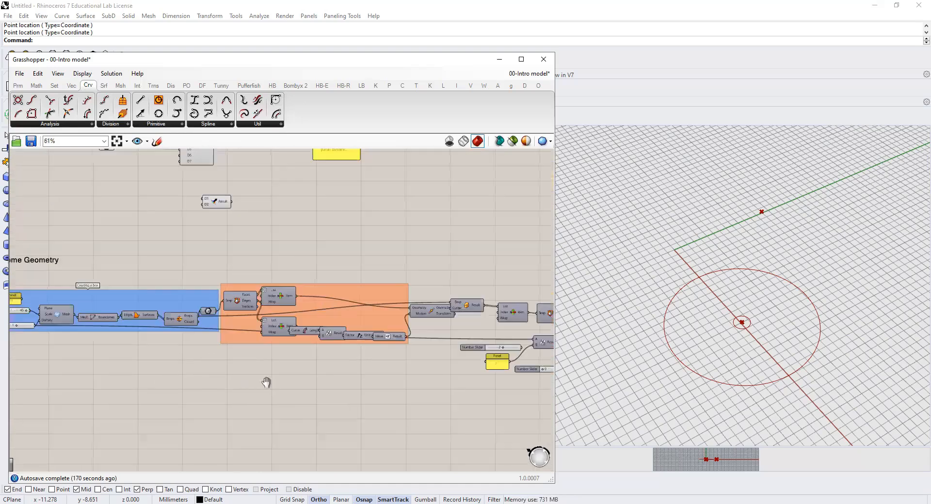
right_drag(266, 380, 138, 368)
right_drag(532, 400, 183, 435)
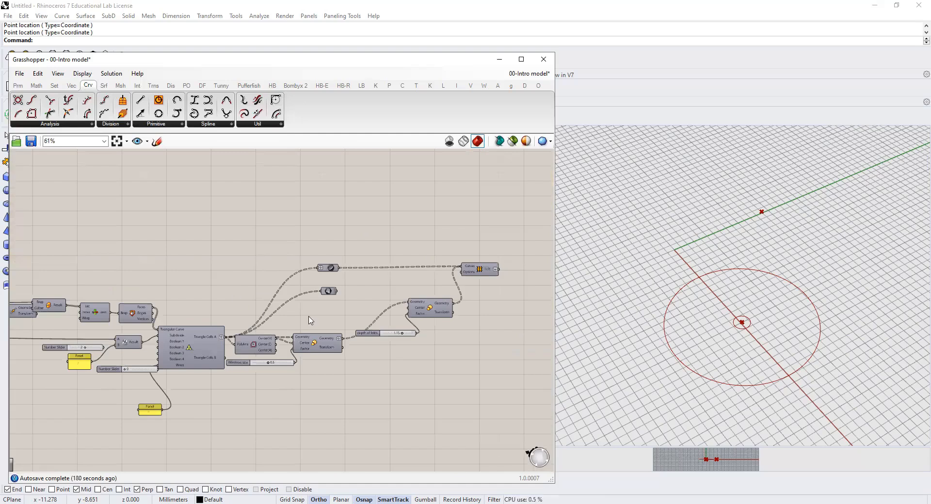
scroll(365, 314, down, 5)
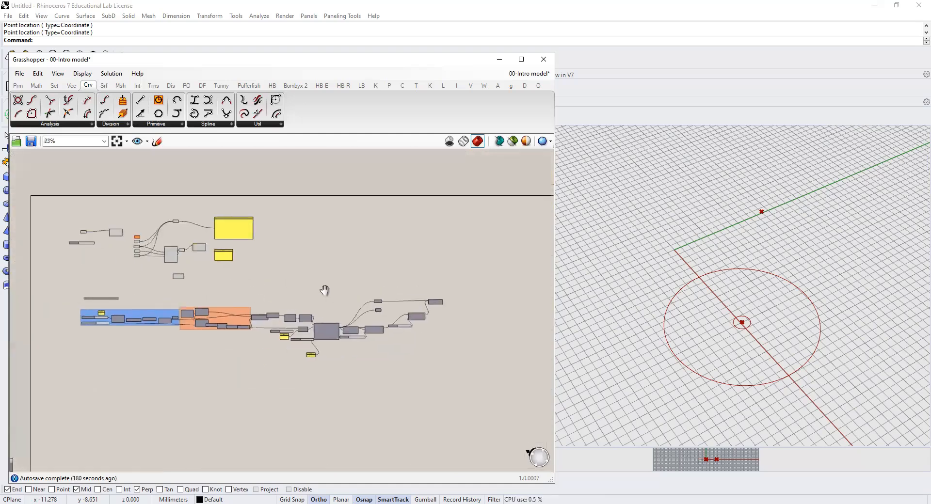
scroll(327, 275, up, 4)
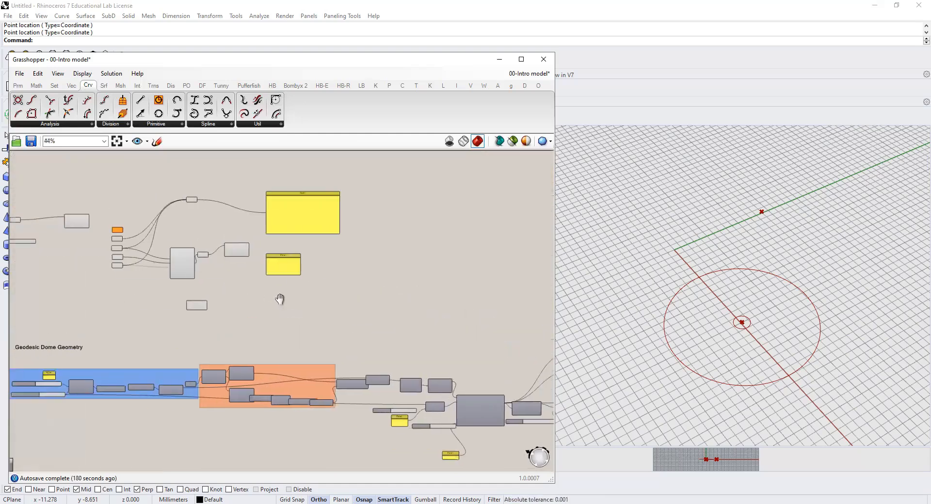